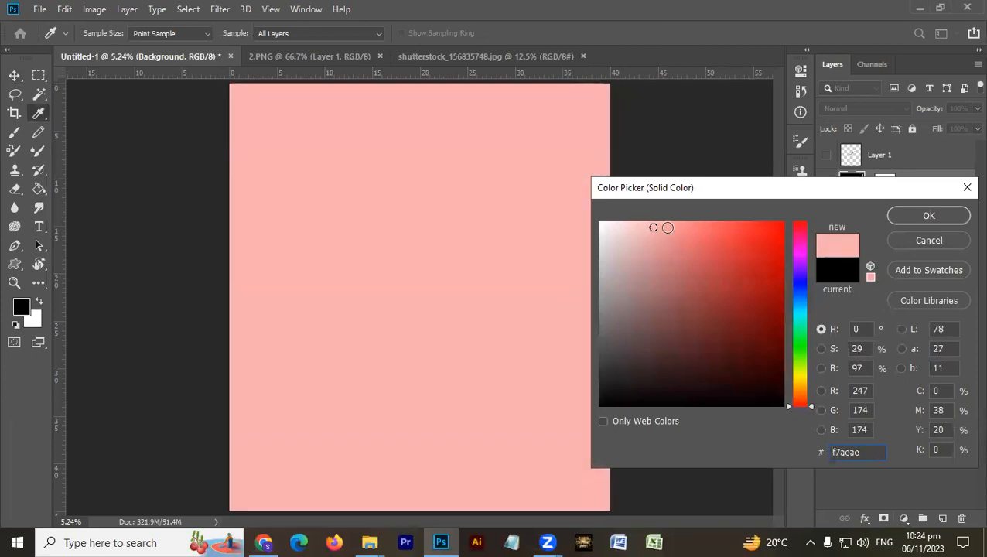
- Confirm the f7aeae solid color fill and add a new empty layer above it
key(Return)
click(942, 517)
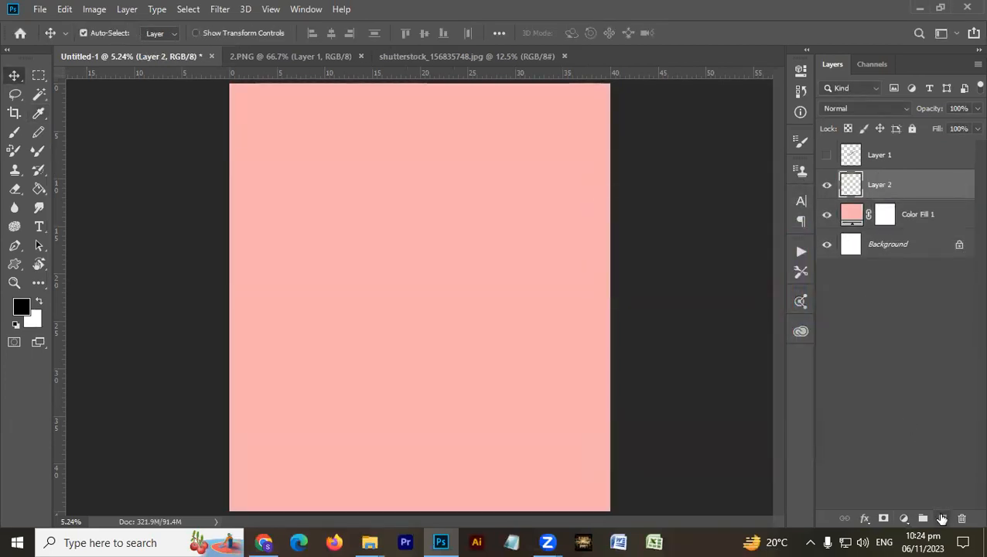
- Sample the pink from the canvas and set the foreground to a darker, more saturated pink
key(i)
click(300, 201)
click(23, 307)
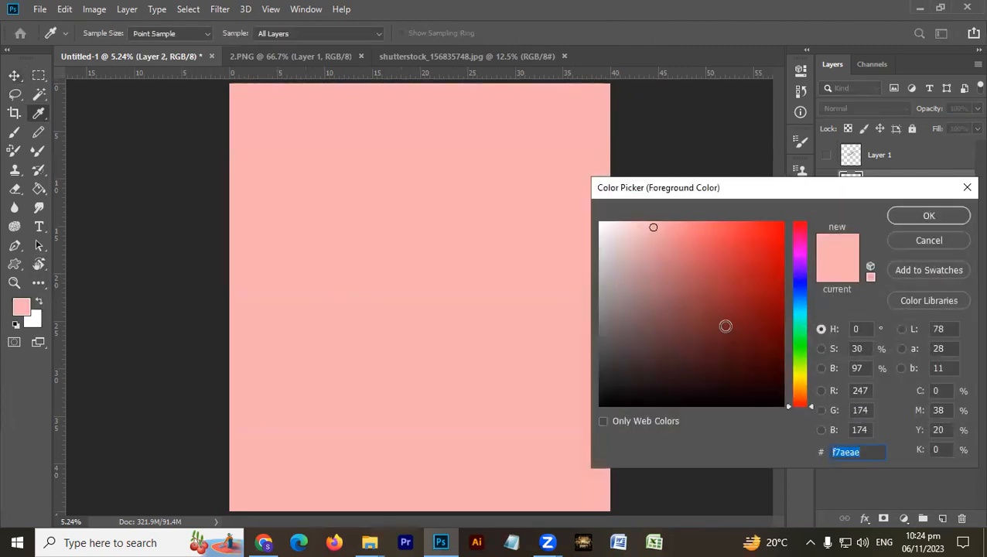
mouse_move(655, 240)
mouse_down()
mouse_move(668, 284)
mouse_move(674, 257)
mouse_up()
click(926, 218)
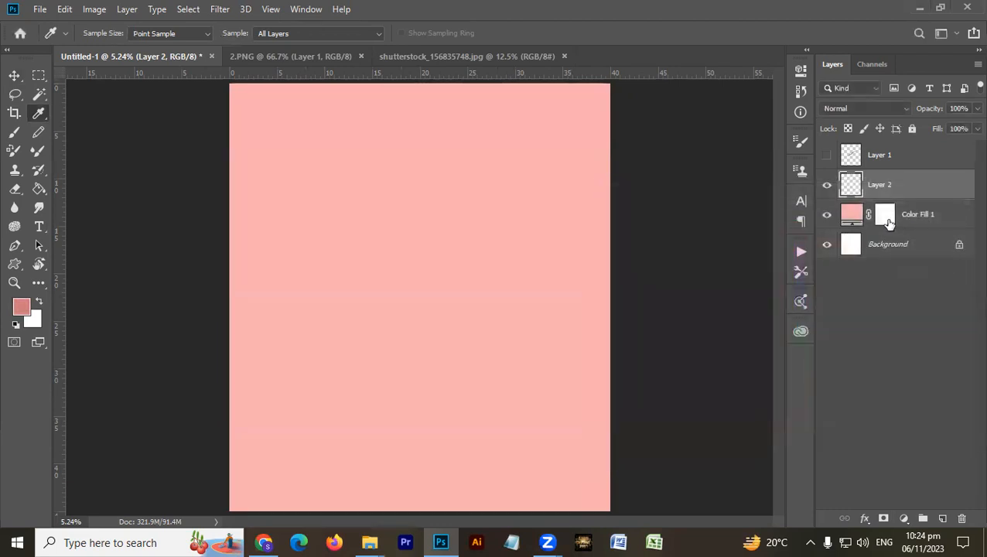
- Try a linear foreground-to-transparent gradient on Layer 2 from the canvas's lower edge up to about mid-height
key(g)
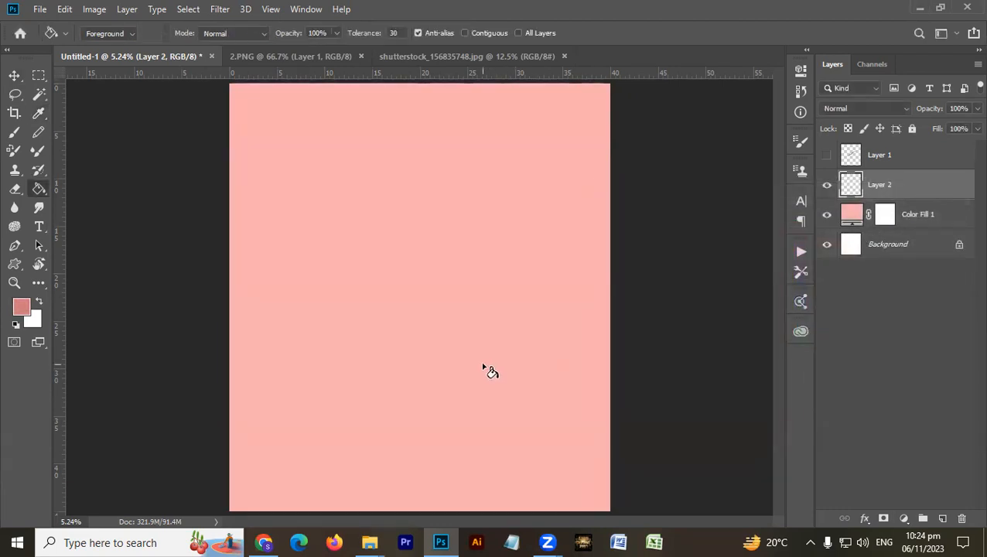
key(shift+g)
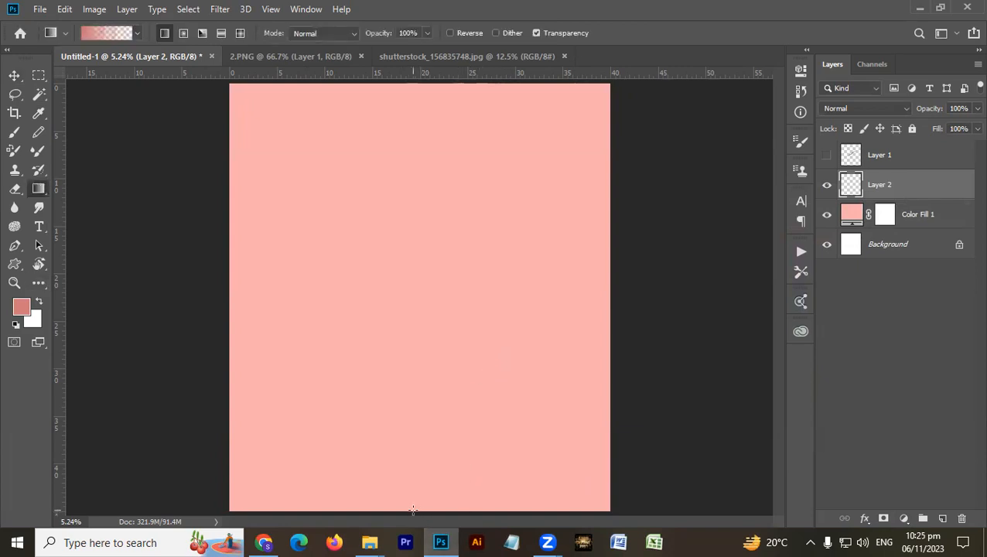
drag(411, 511, 408, 331)
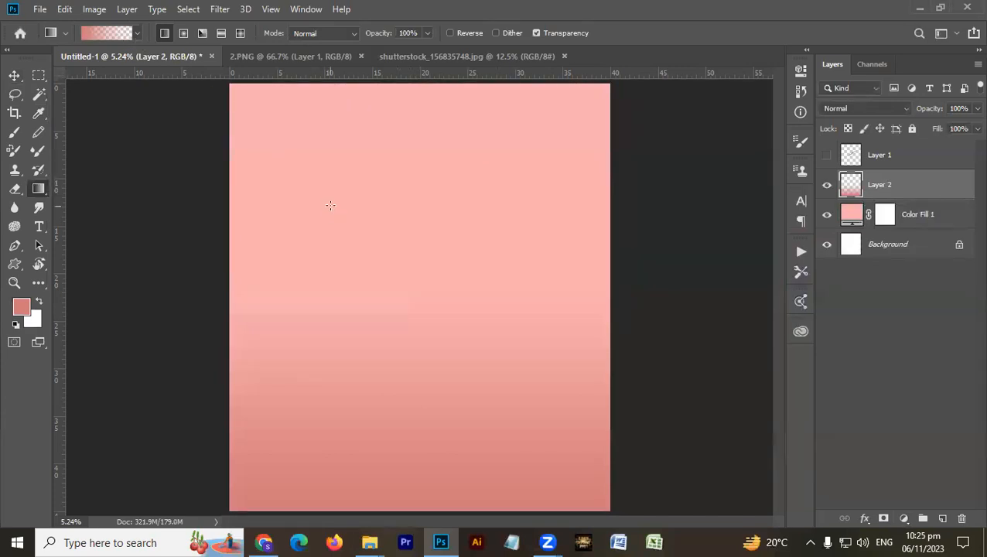
key(ctrl+z)
key(v)
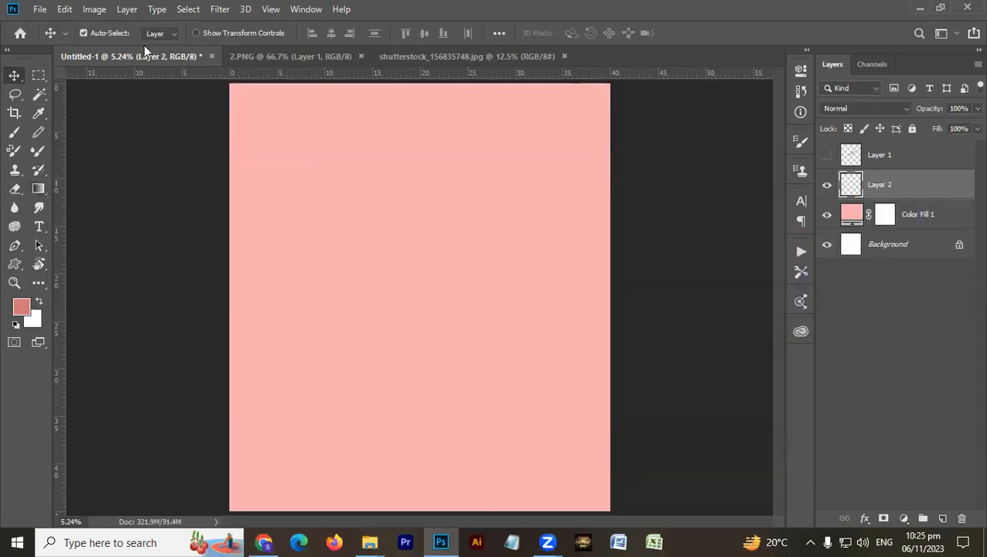
- Try the yellow, violet, orange and blue preset gradient diagonally across Layer 2
key(g)
click(139, 33)
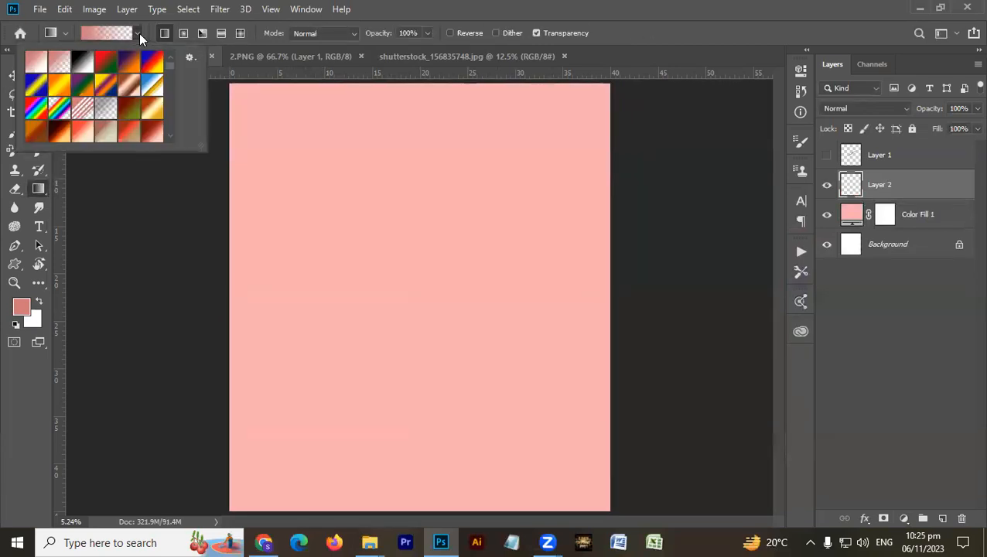
click(102, 84)
drag(358, 442, 437, 240)
key(ctrl+z)
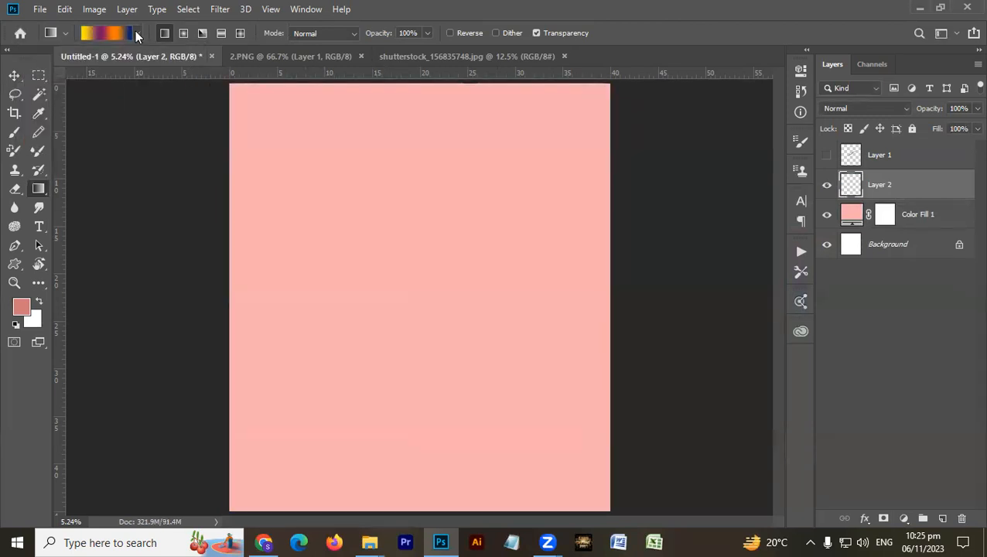
- Try a foreground-to-background gradient on Layer 2, running diagonally from the lower-left area toward the upper right
click(137, 33)
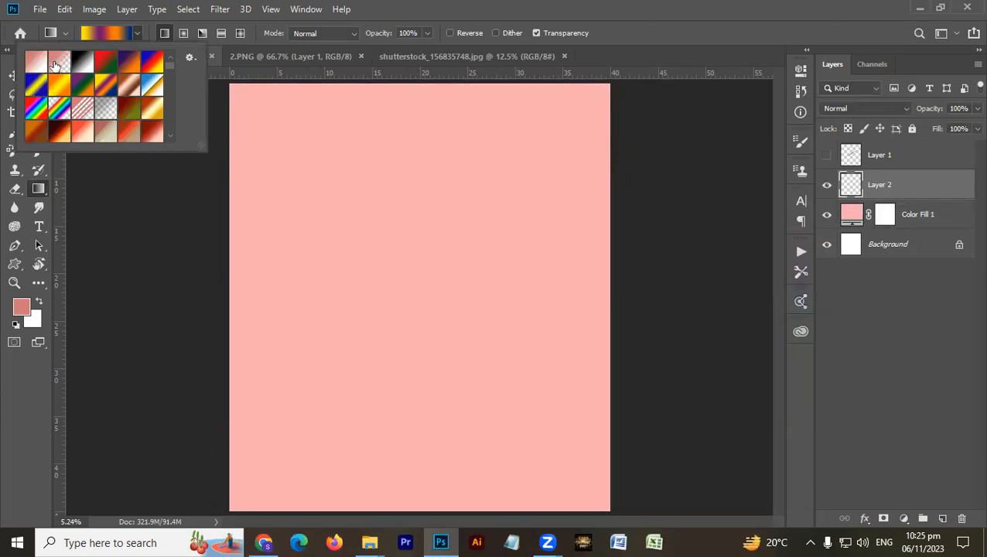
click(42, 64)
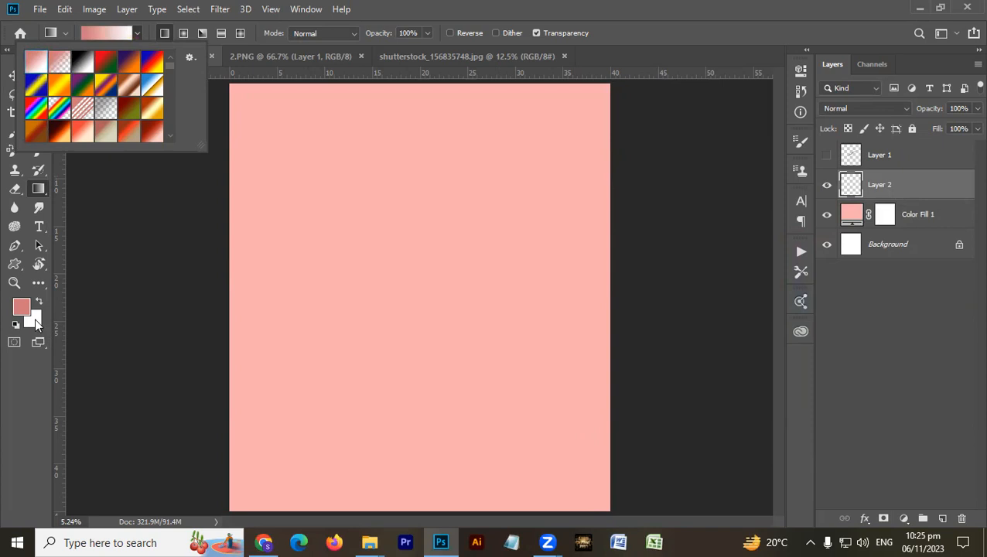
drag(316, 477, 493, 292)
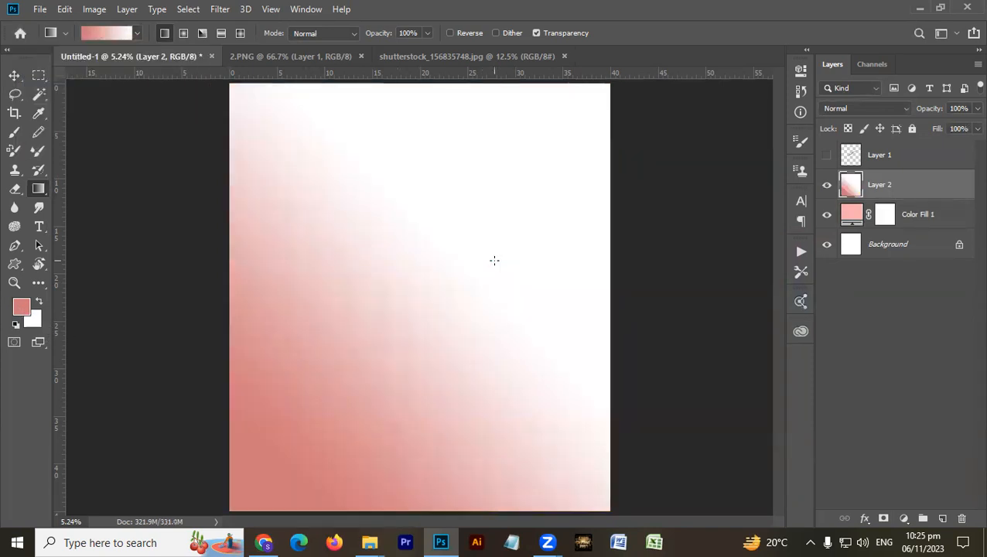
key(ctrl+z)
- Apply the foreground-to-transparent gradient on Layer 2, fading upward from the canvas's lower edge over about a third of its height
click(139, 34)
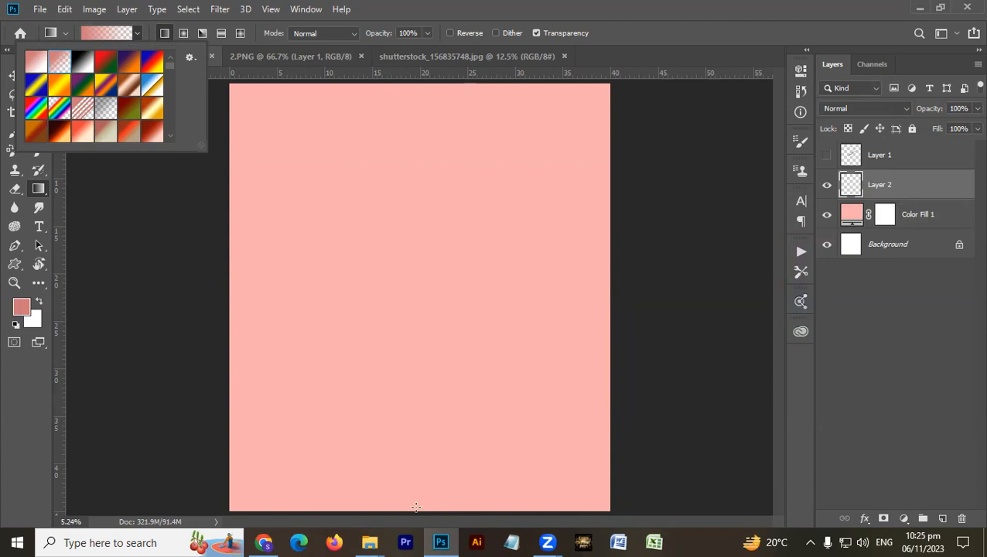
drag(417, 511, 420, 371)
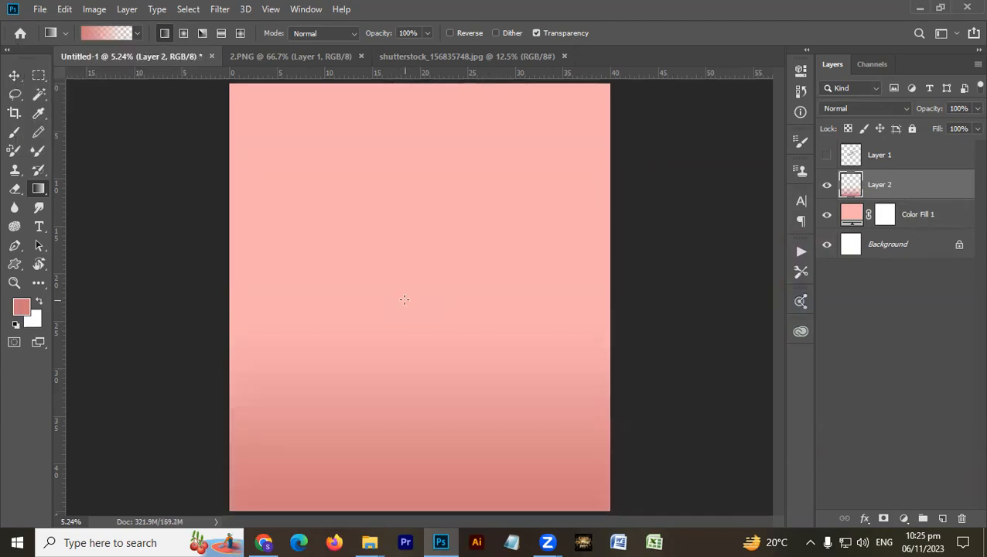
key(v)
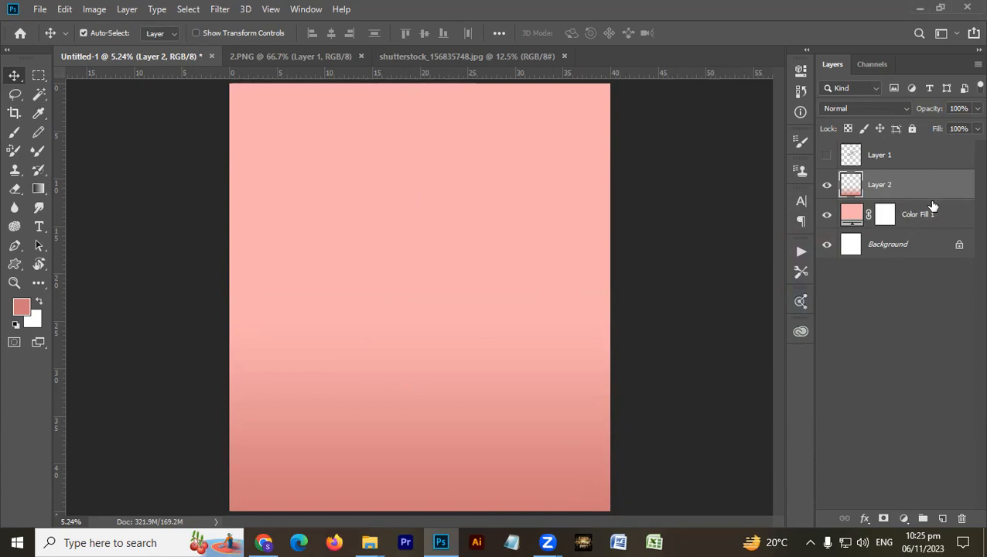
- Adjust Layer 2 with Hue/Saturation, raising the saturation to +46 and darkening the lightness slightly
key(ctrl+u)
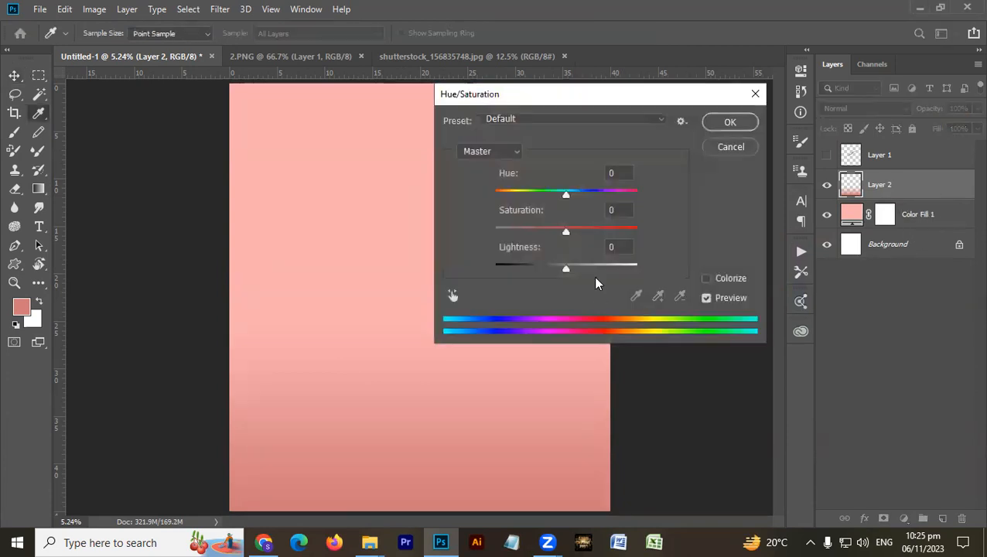
drag(565, 232, 598, 238)
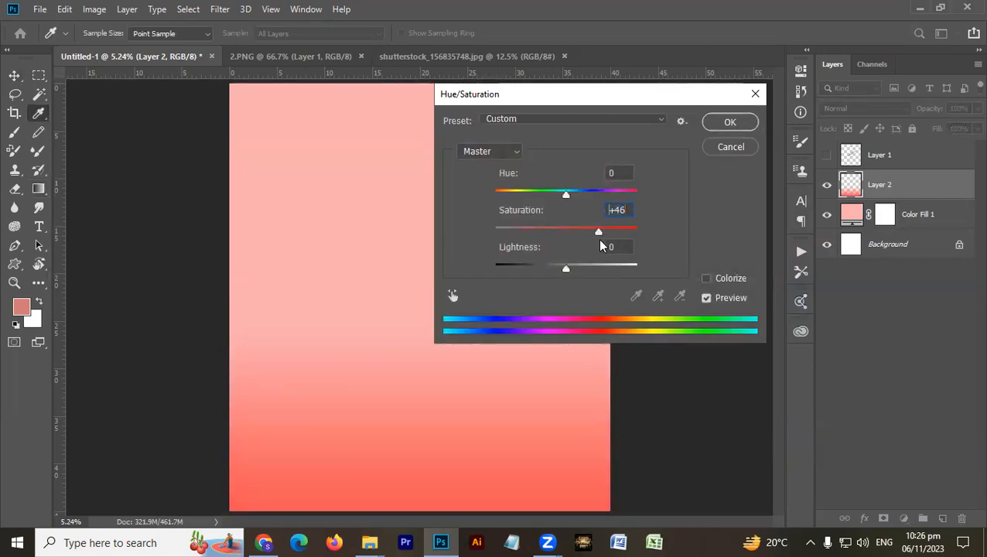
mouse_move(567, 271)
mouse_down()
mouse_move(531, 273)
mouse_move(606, 273)
mouse_move(528, 269)
mouse_move(555, 286)
mouse_up()
click(735, 122)
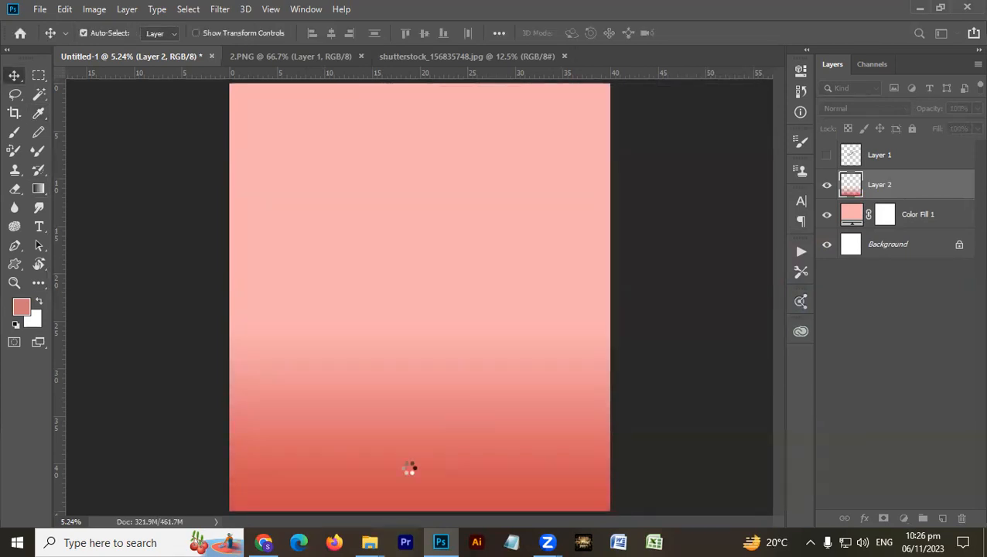
- Open the striped image shutterstock_285342368.jpg from the Searching 2023 folder on drive D in Photoshop
mouse_move(364, 540)
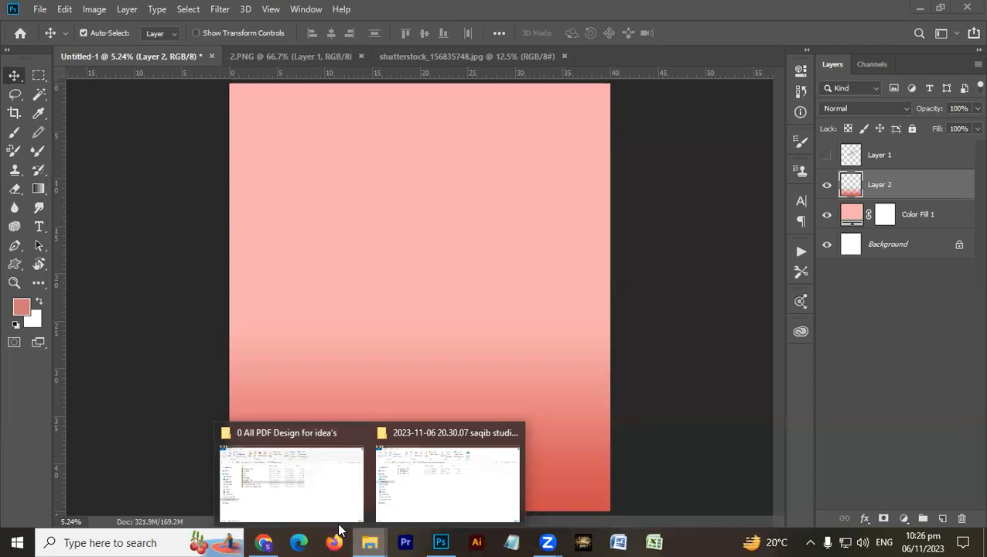
right_click(370, 543)
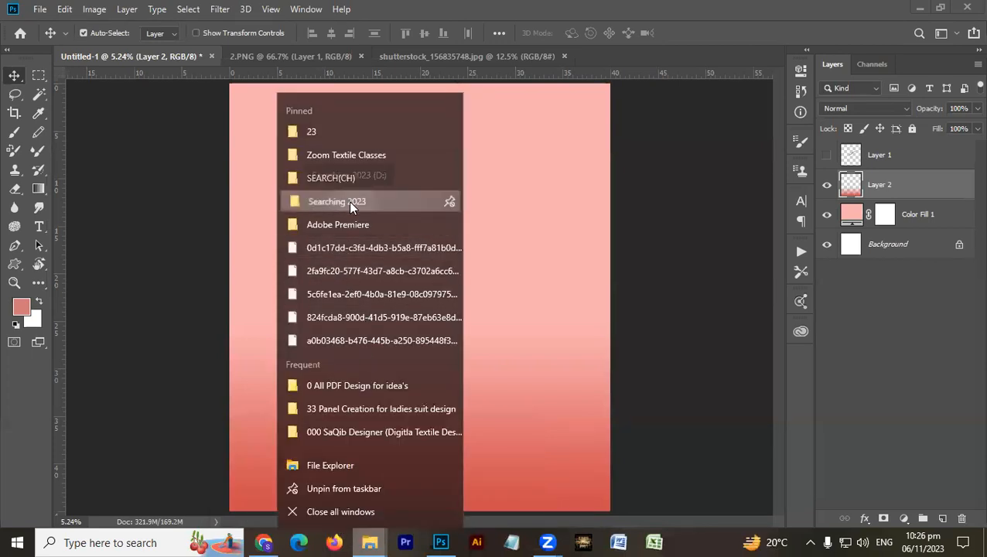
click(349, 201)
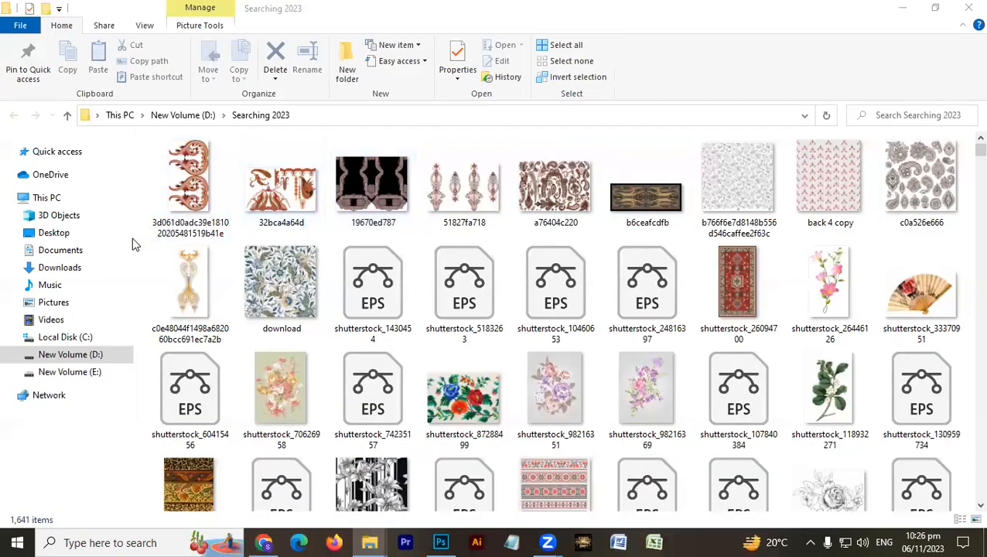
click(67, 267)
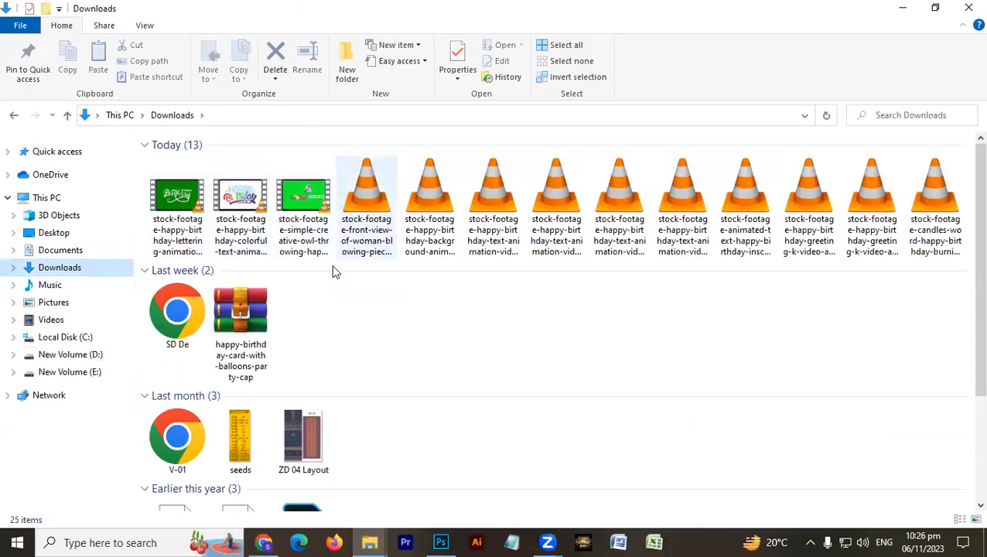
scroll(716, 308, down, 2)
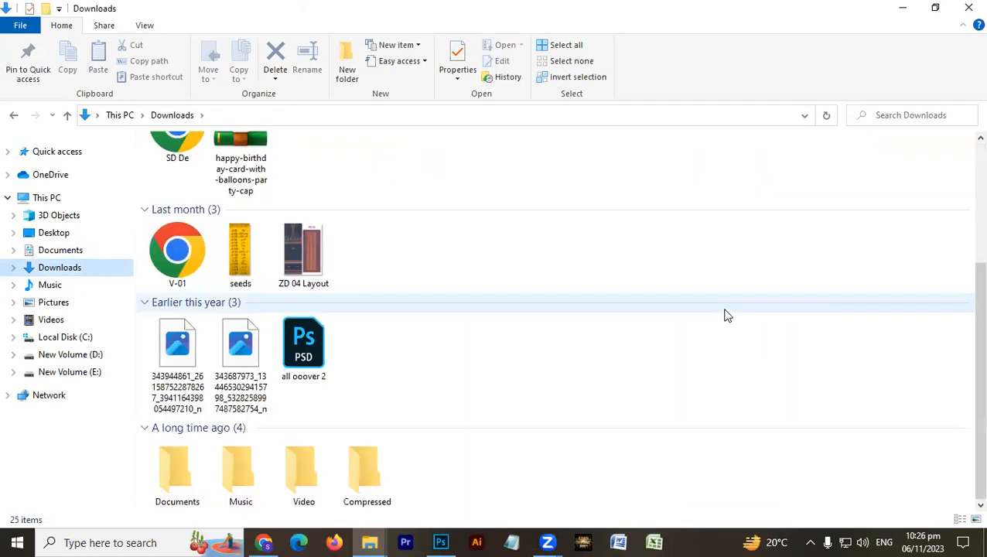
key(alt+F4)
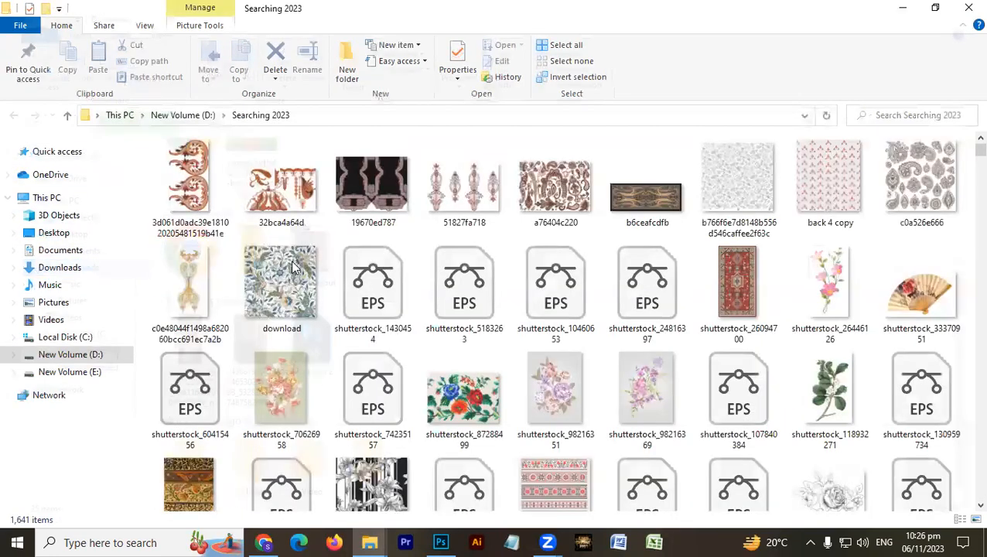
scroll(344, 291, down, 5)
drag(443, 366, 776, 437)
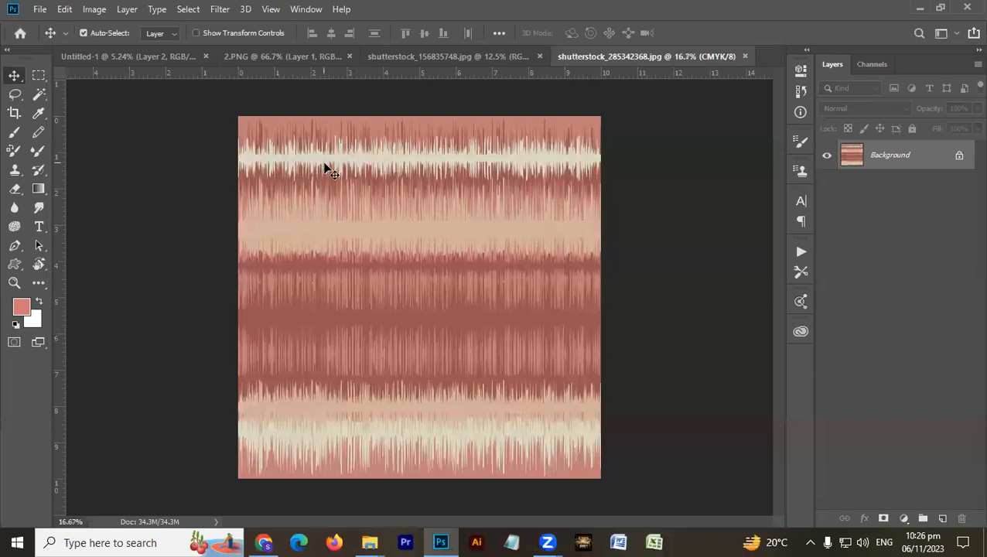
- Copy the striped image into Untitled-1 at the canvas's lower-left corner and hide Layer 2
drag(225, 103, 395, 386)
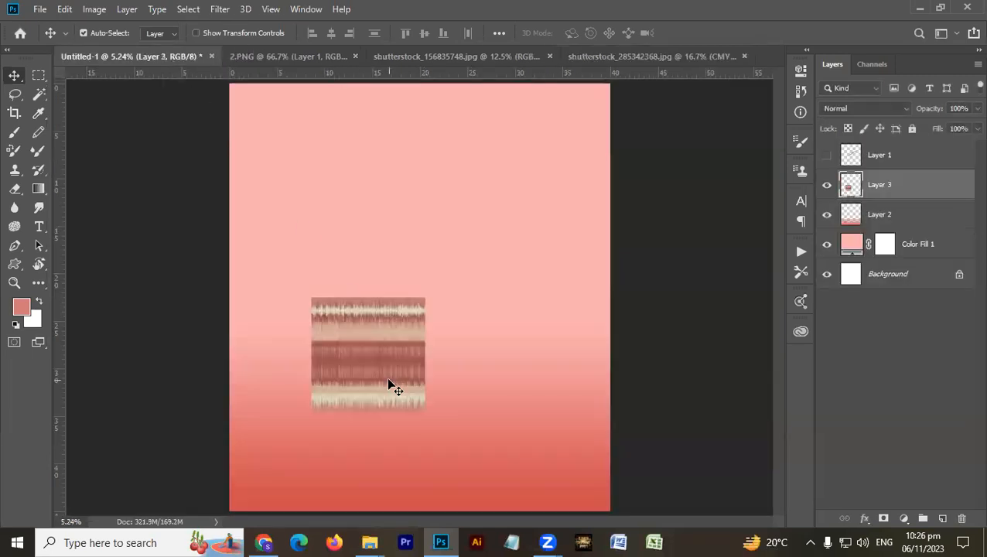
click(827, 216)
drag(334, 373, 284, 439)
- Scale up the striped image on Layer 3 with Free Transform
key(ctrl+t)
drag(343, 418, 375, 385)
key(Return)
- Duplicate the striped image across the canvas's full width and merge the copies into one band on Layer 3
drag(291, 424, 703, 421)
key(ctrl+e)
key(ctrl+e)
drag(553, 458, 447, 457)
key(ctrl+e)
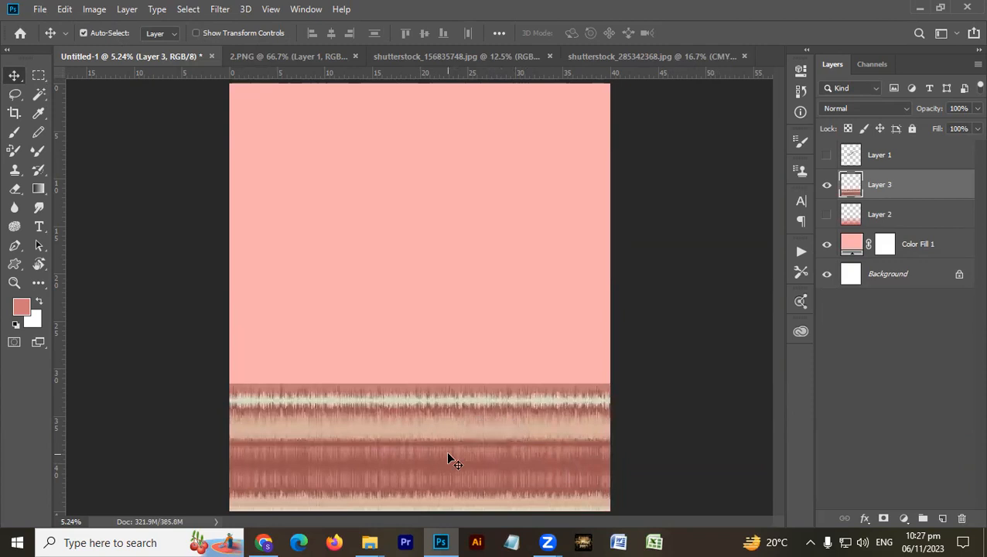
key(g)
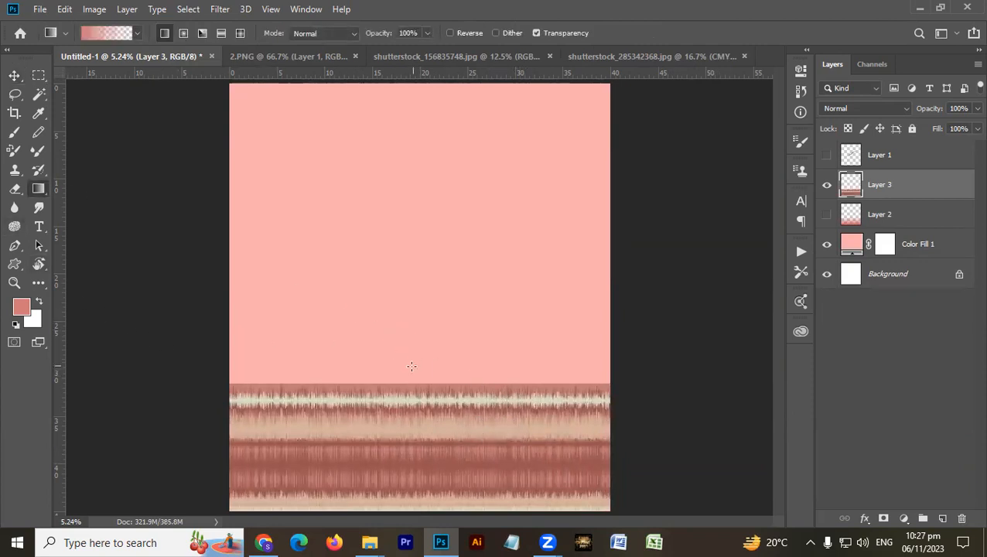
drag(410, 377, 403, 473)
right_click(951, 184)
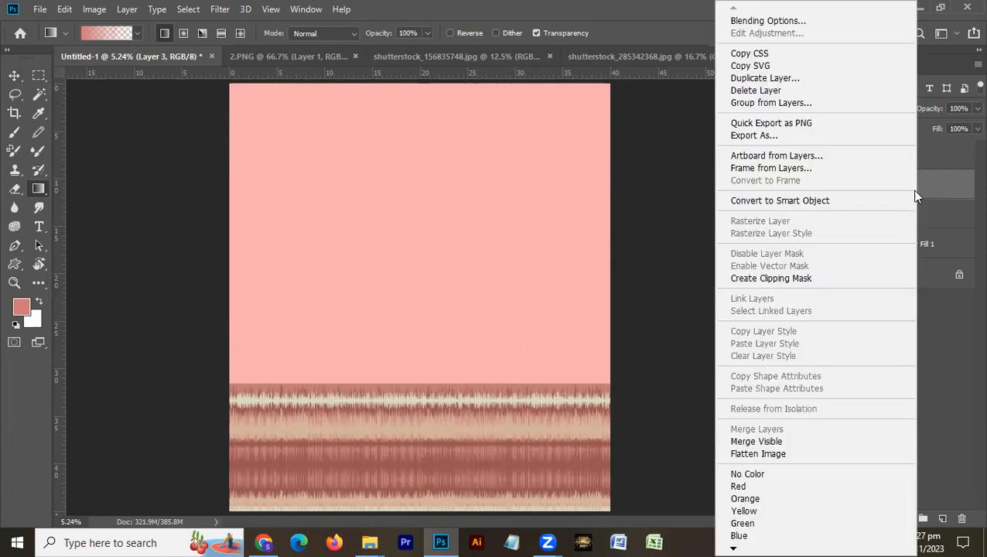
click(945, 183)
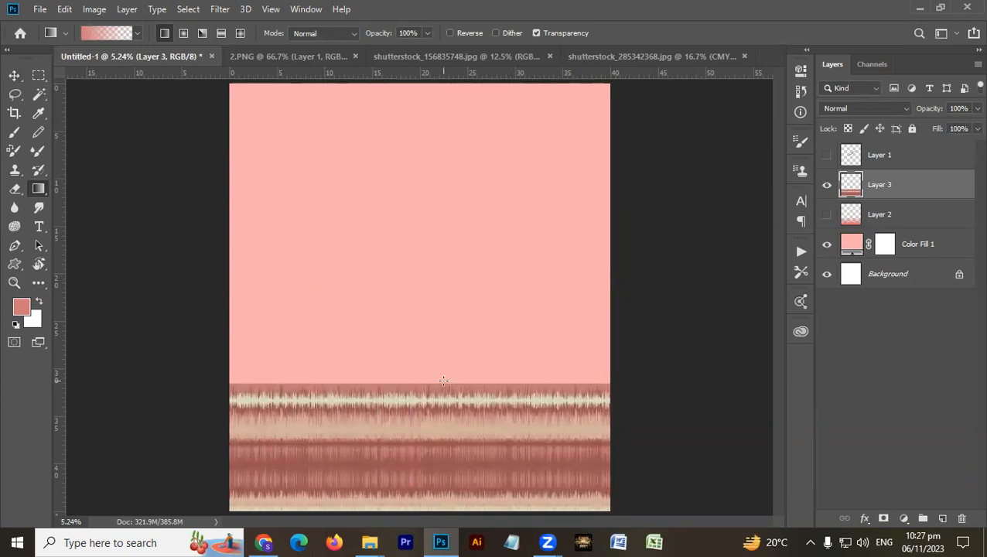
- Erase the upper edge of the striped band on Layer 3 with a soft 2800-pixel eraser so it fades into the background
key(e)
key(bracketright)
key(bracketright)
key(bracketright)
key(bracketright)
key(bracketright)
key(bracketright)
key(bracketright)
key(bracketright)
key(bracketright)
key(bracketright)
key(bracketright)
key(bracketright)
key(bracketright)
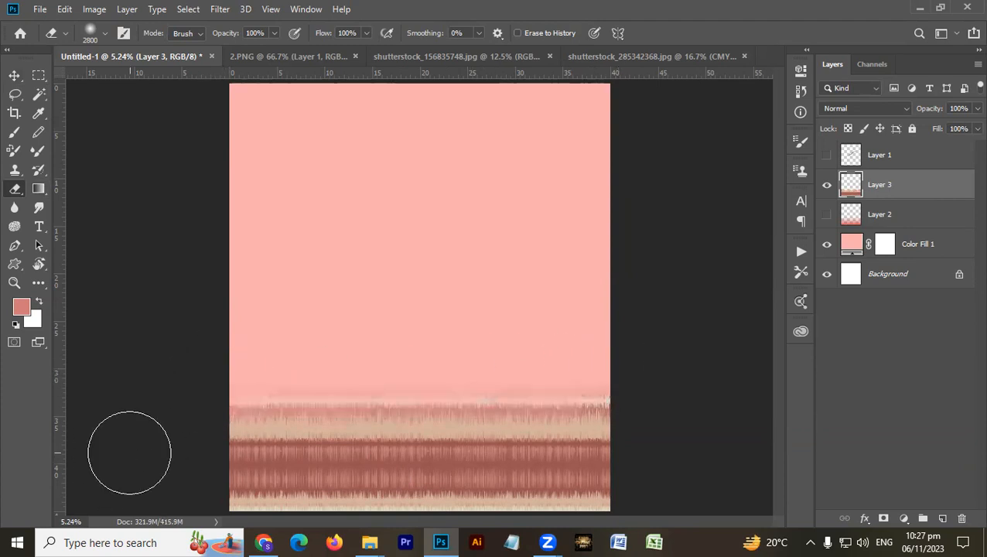
- Stretch the striped band's height to about 148% and shift it down to the canvas's lower edge
key(ctrl+t)
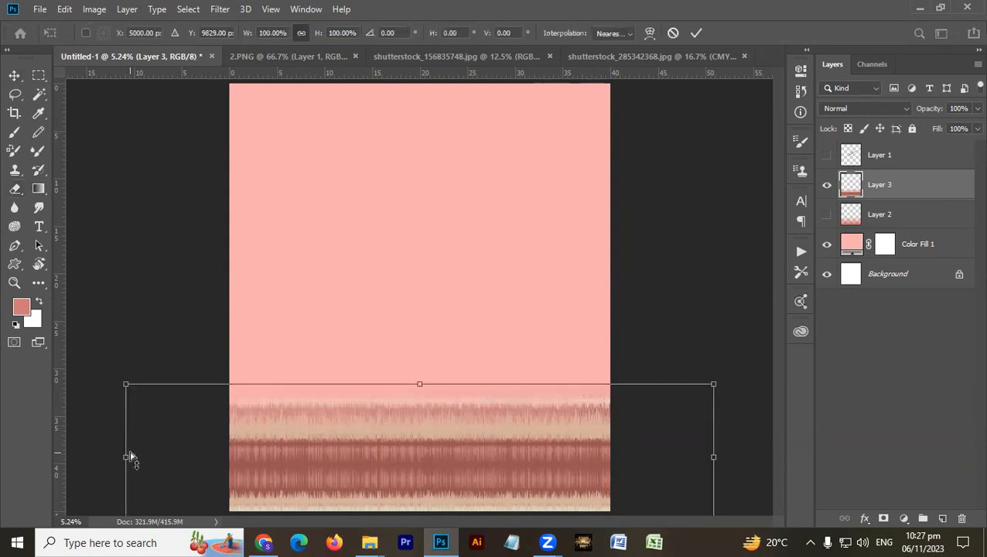
drag(418, 380, 411, 309)
drag(430, 357, 430, 426)
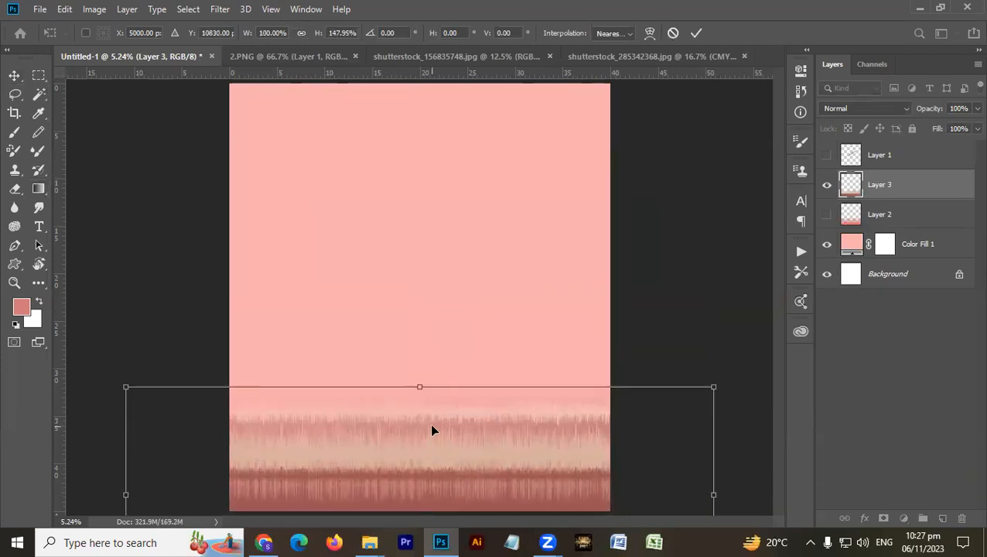
key(Return)
- Move Layer 3 below the gradient on Layer 2, then show and select Layer 2
key(ctrl+bracketleft)
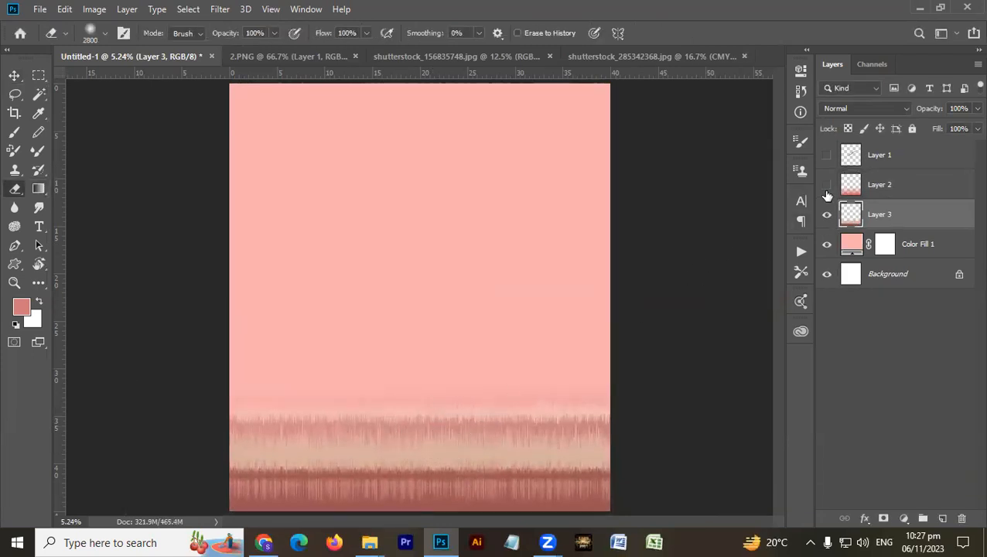
key(v)
click(898, 190)
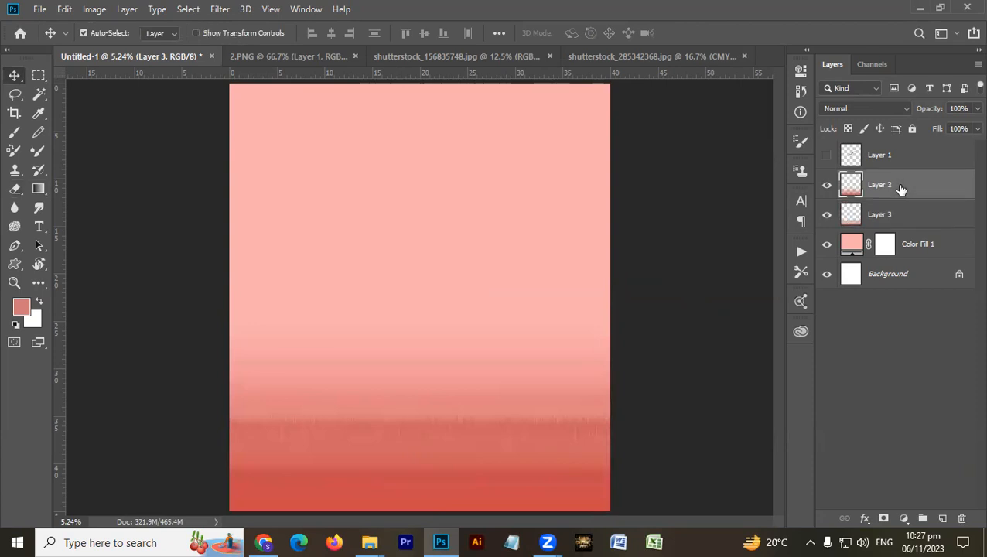
- Transform the gradient on Layer 2 by lowering its upper edge so it covers only the lowest part of the canvas
key(ctrl+t)
drag(427, 320, 430, 387)
key(Return)
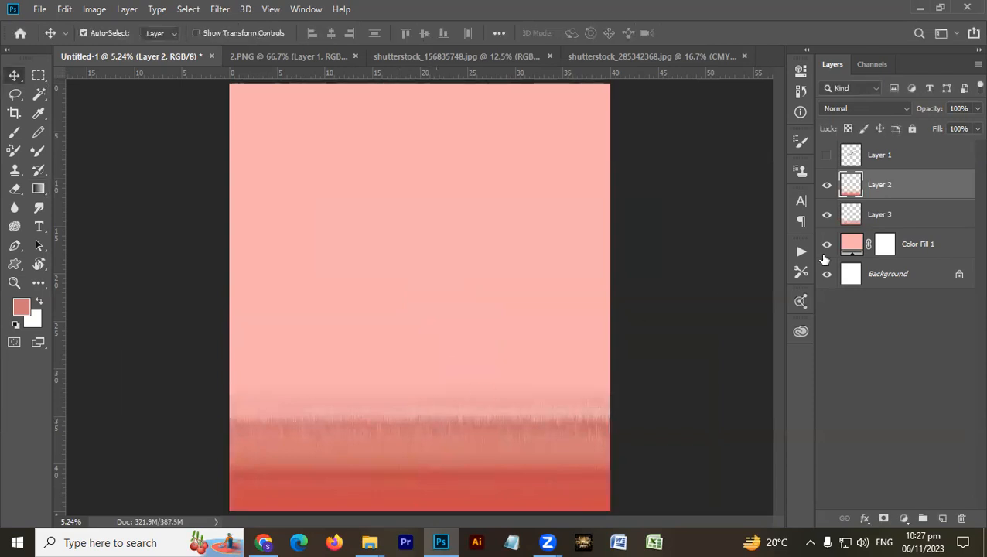
- Shift the striped band on Layer 3 slightly down toward the canvas's lower edge
click(880, 214)
key(ctrl+t)
drag(476, 435, 471, 460)
key(Return)
- Move Layer 3 above Layer 2 and set its blend mode to Luminosity
key(ctrl+bracketright)
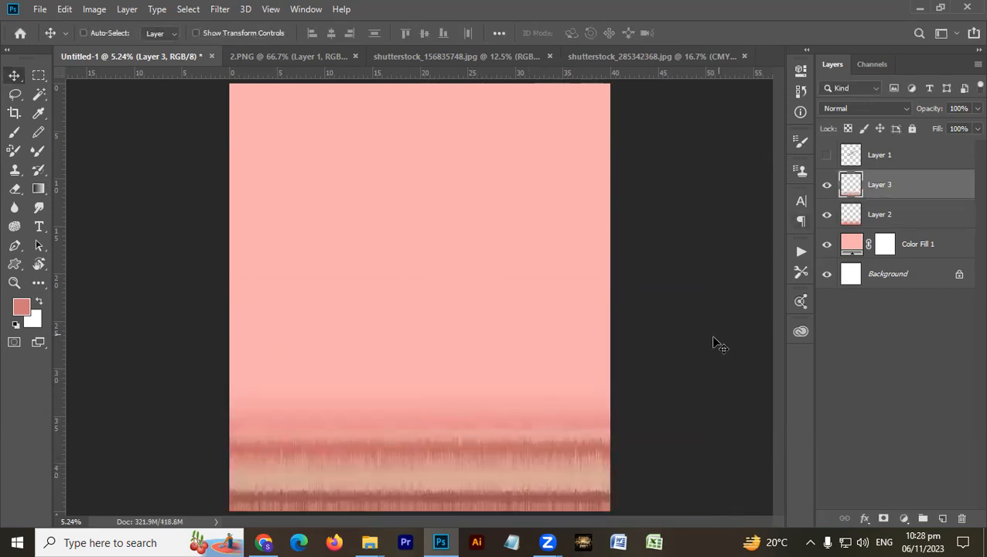
click(896, 113)
click(861, 459)
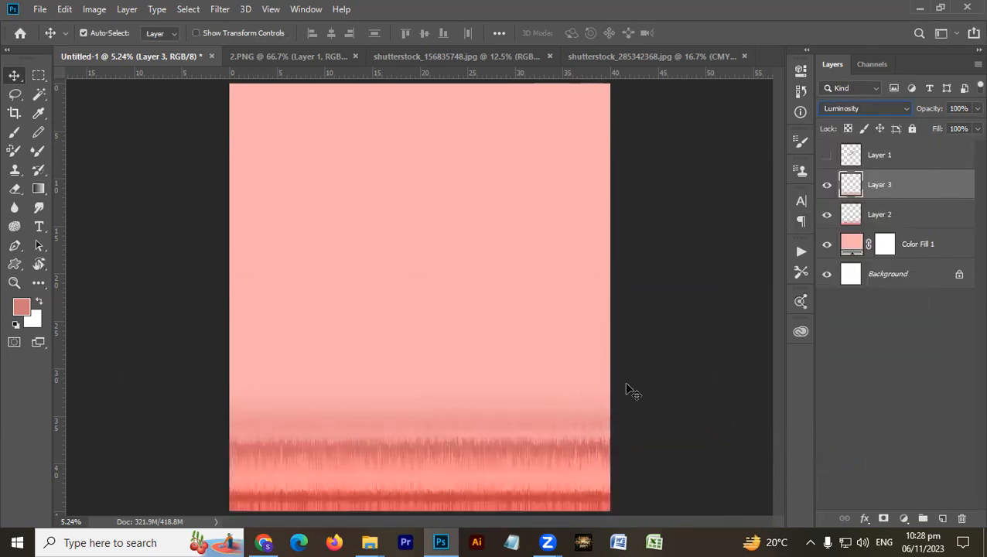
- Raise the saturation of the gradient on Layer 2 to +27 with Hue/Saturation
click(902, 217)
key(ctrl+u)
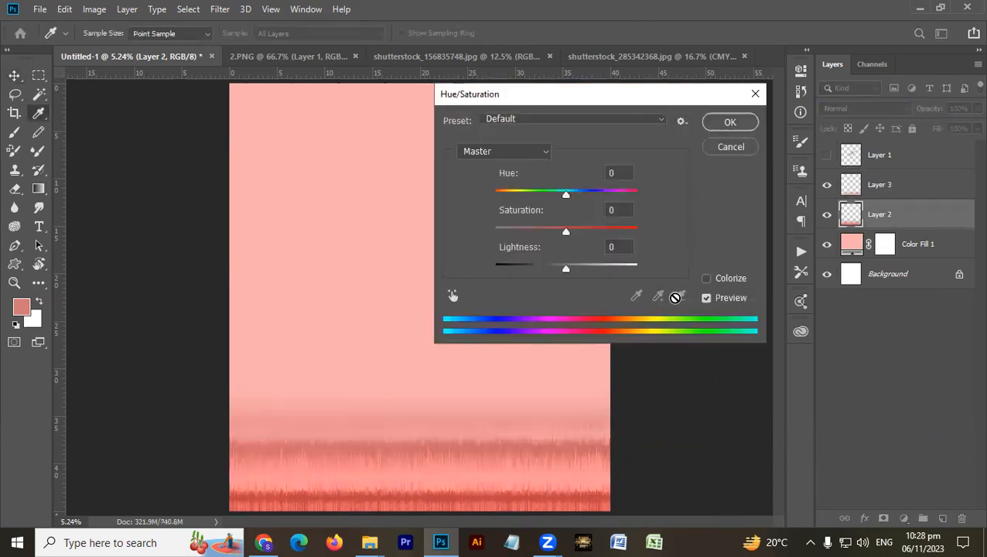
mouse_move(568, 269)
mouse_down()
mouse_move(540, 276)
mouse_move(590, 267)
mouse_move(565, 268)
mouse_up()
drag(565, 230, 586, 244)
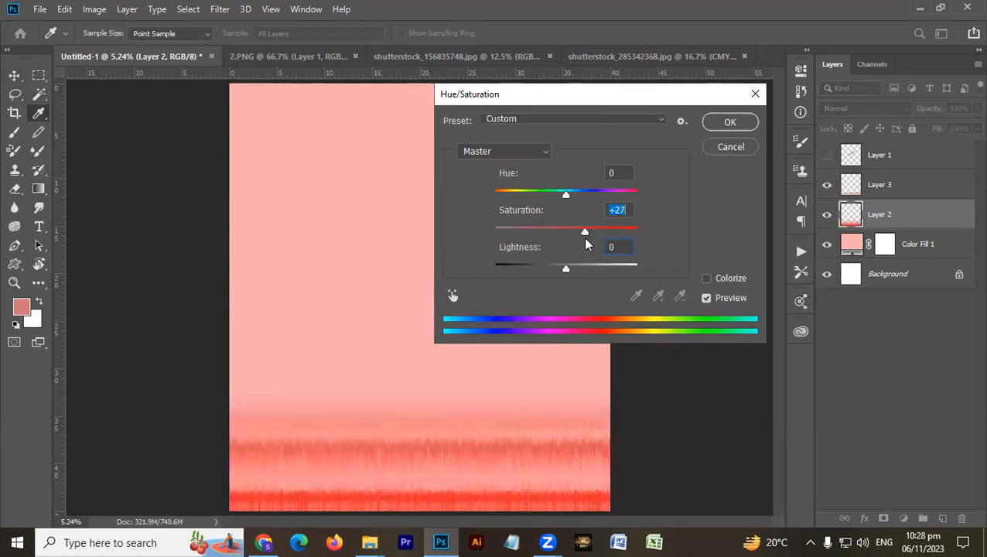
click(728, 126)
- Try to erase the dark upper stripe of the band on Layer 3 with the soft 2800-pixel eraser
click(893, 193)
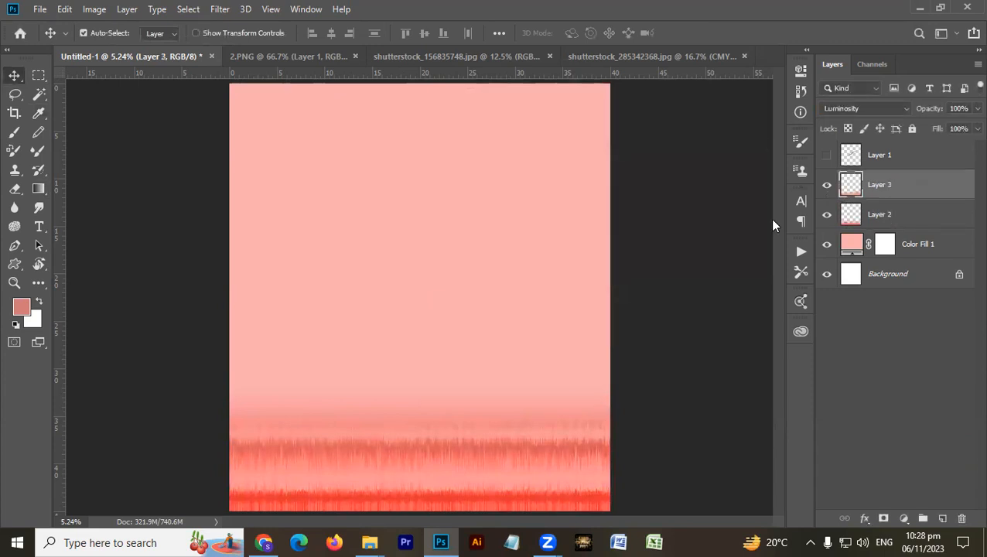
click(827, 187)
click(827, 186)
key(e)
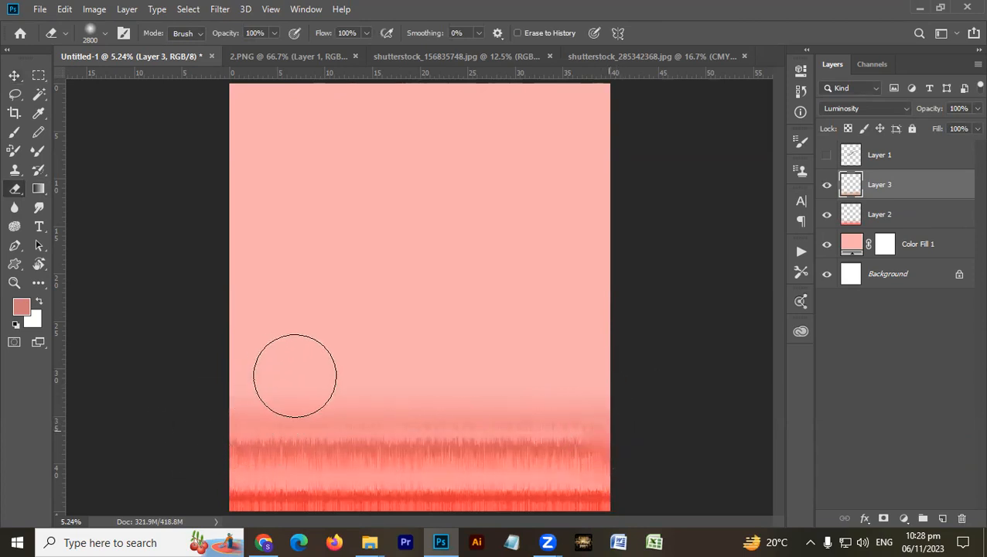
mouse_move(580, 496)
mouse_down()
mouse_move(575, 512)
mouse_move(535, 479)
mouse_up()
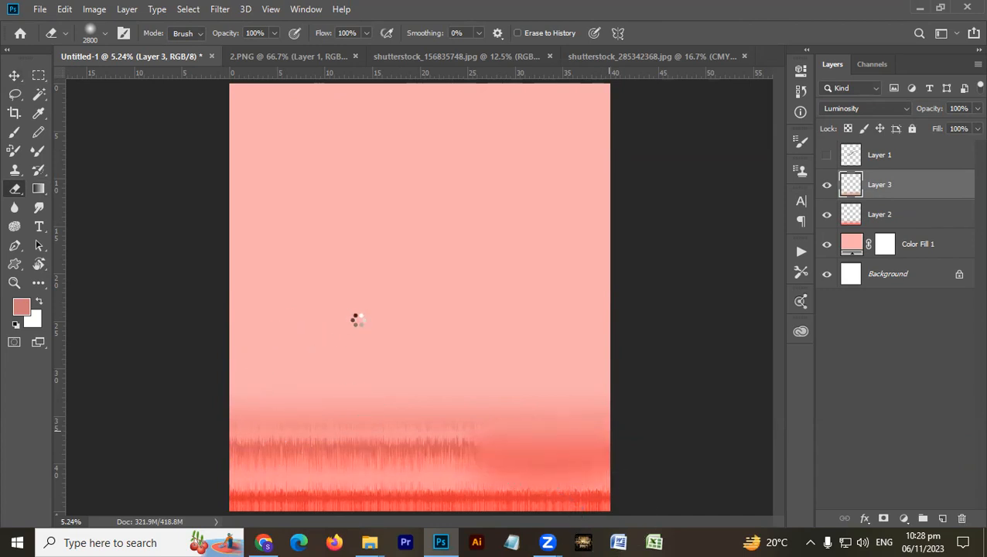
key(ctrl+z)
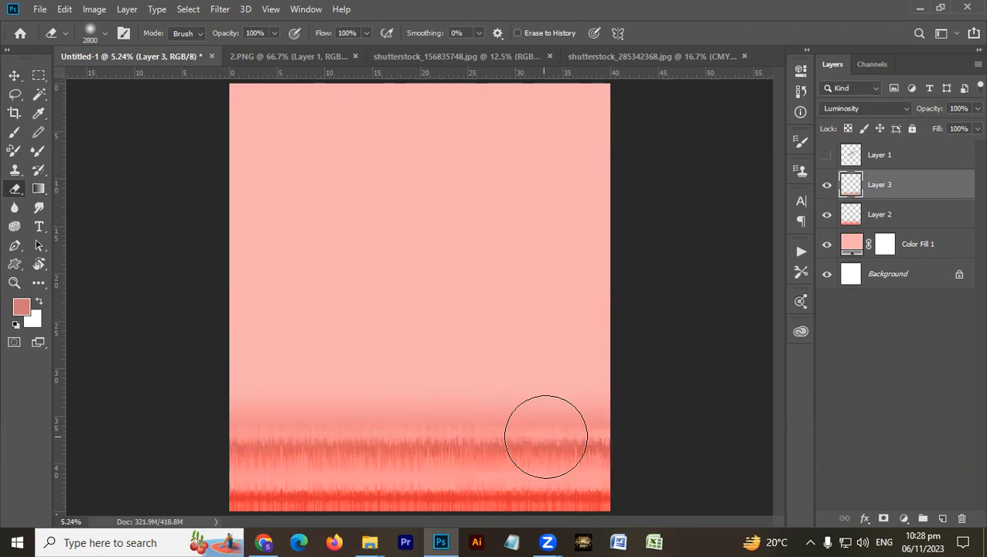
click(602, 443)
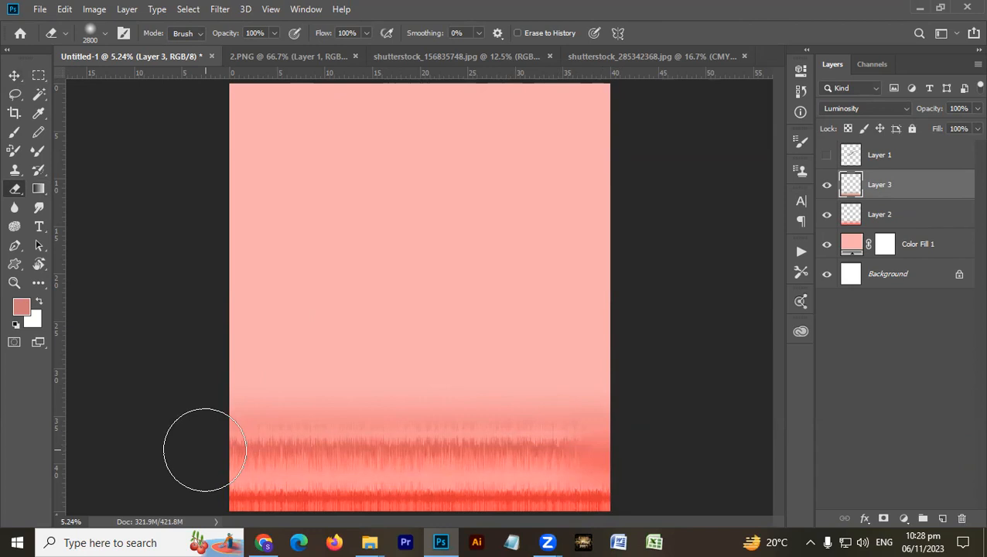
shift+click(205, 449)
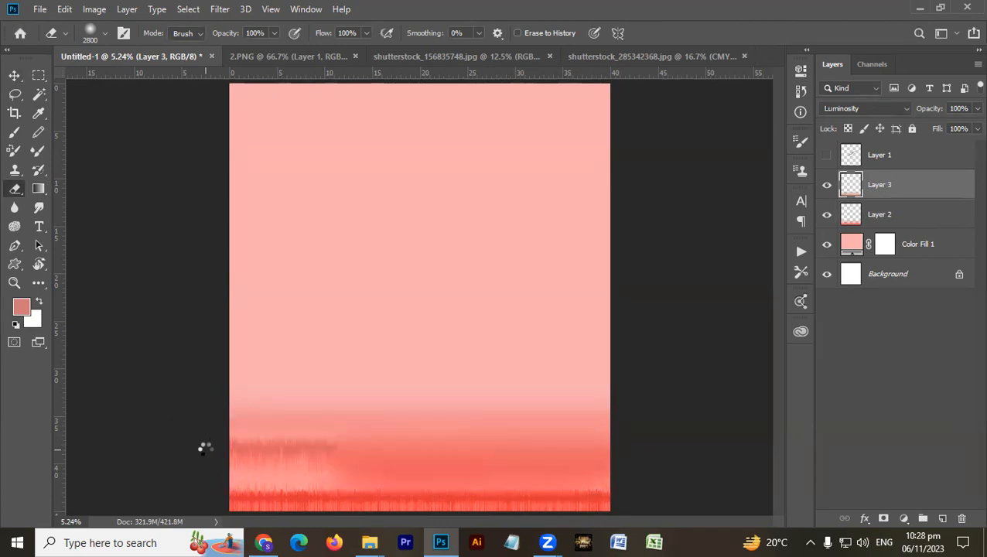
- Try moving the striped band on Layer 3 upward, then undo the move and the erasing
key(v)
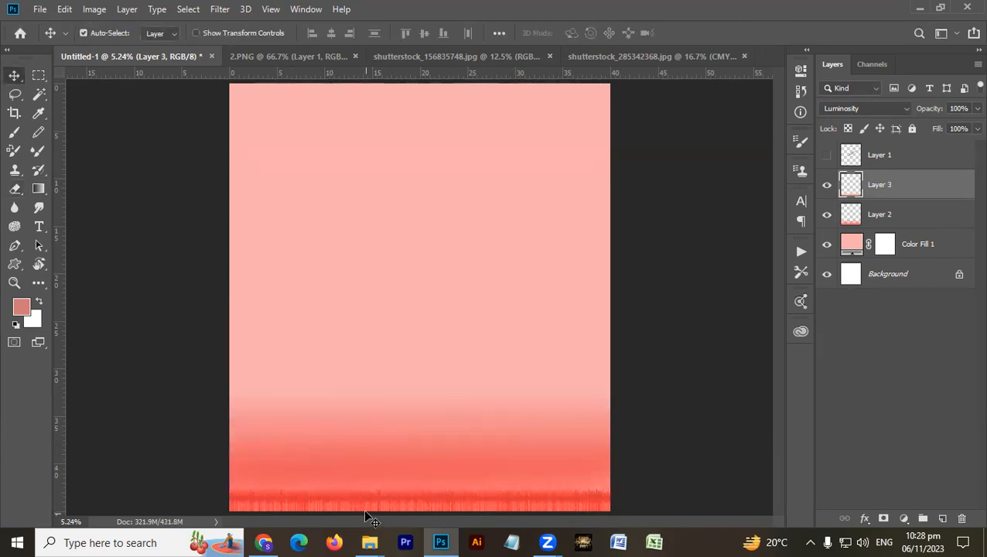
mouse_move(365, 499)
mouse_down()
mouse_move(372, 326)
mouse_move(372, 384)
mouse_up()
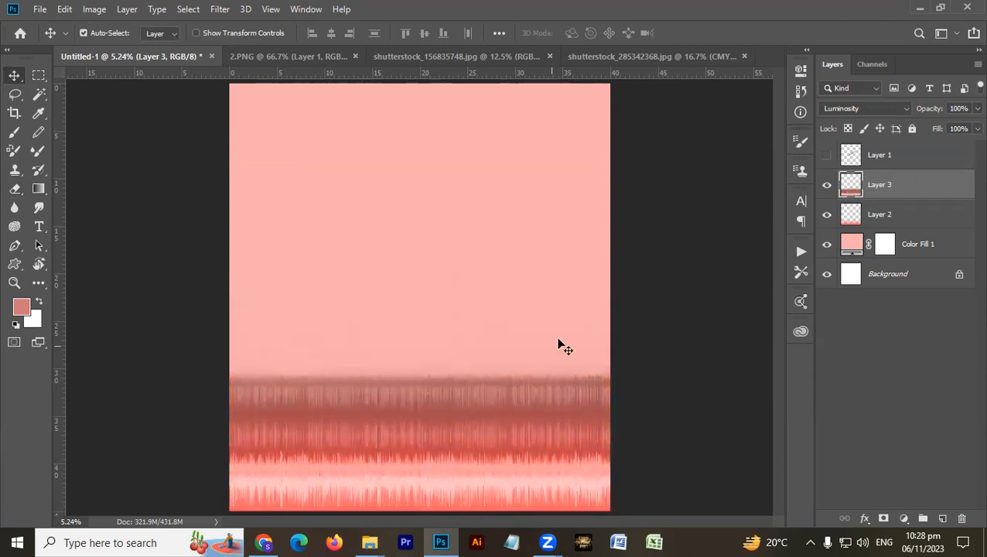
key(ctrl+z)
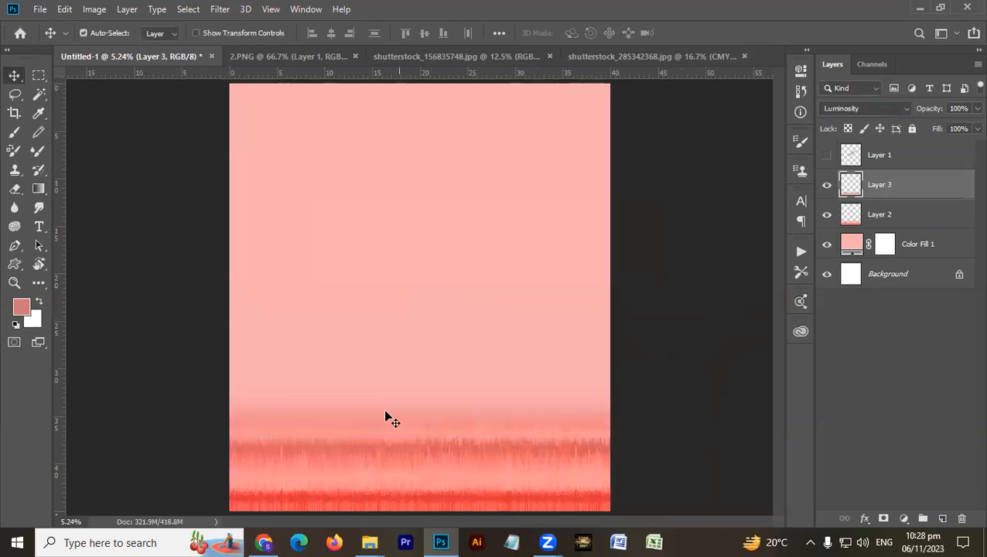
- Open shutterstock_277709141.jpg from the Searching 2023 folder in File Explorer and copy its animal print into Untitled-1 above Layer 3
click(370, 543)
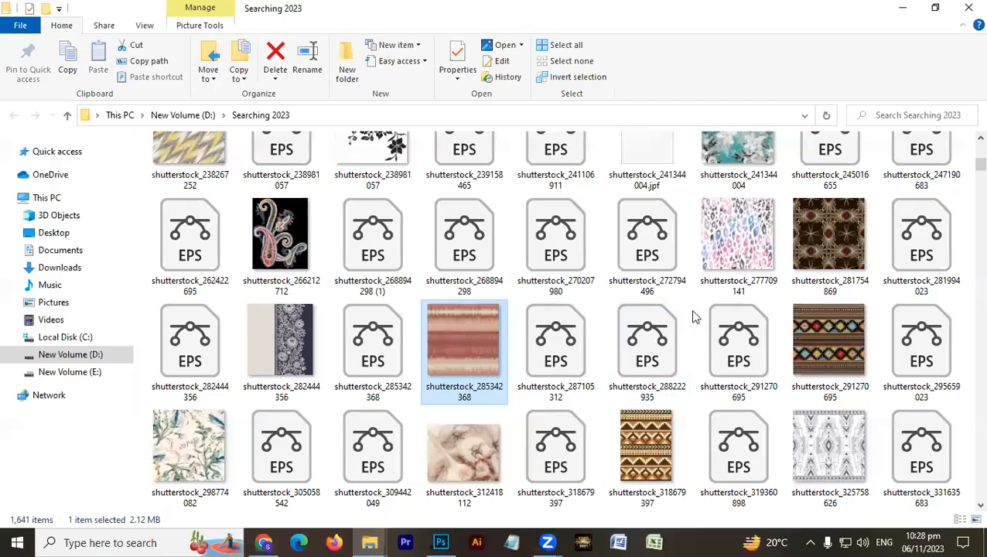
drag(736, 236, 902, 334)
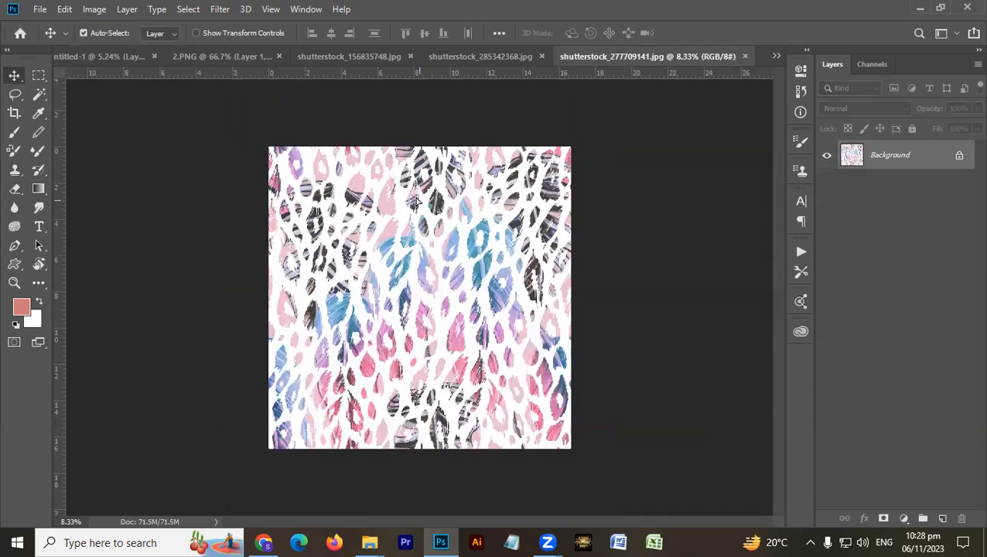
click(108, 56)
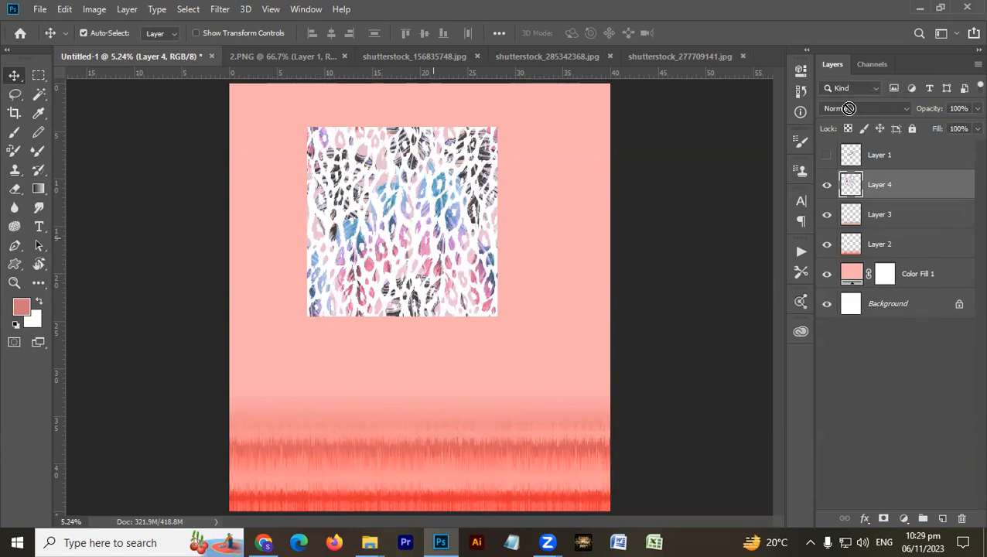
click(484, 210)
- Try the Luminosity blend mode on the animal print in Layer 4, then undo it
click(866, 109)
click(872, 459)
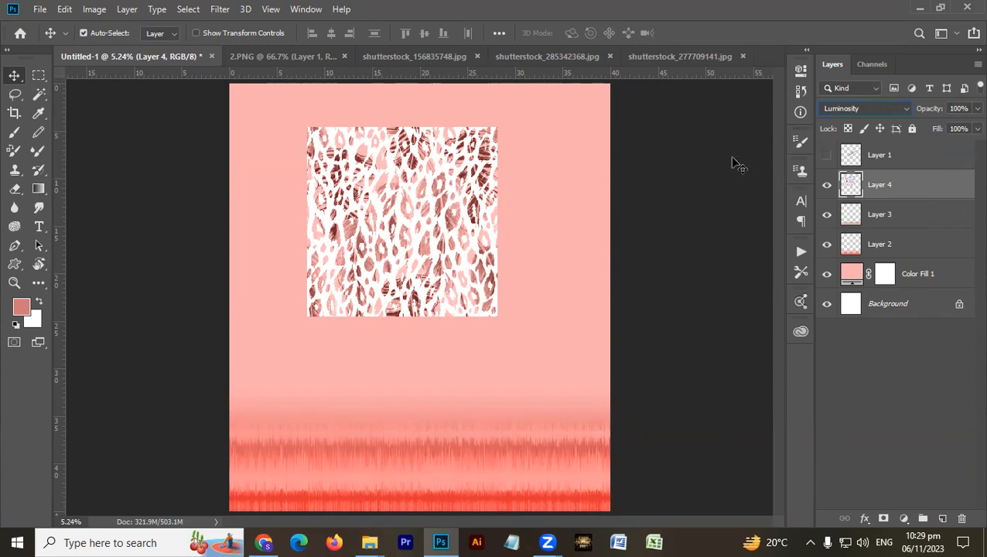
key(ctrl+z)
- Select the white background of the animal print on Layer 4 with the Magic Wand at tolerance 11, delete it and deselect
drag(324, 267, 438, 222)
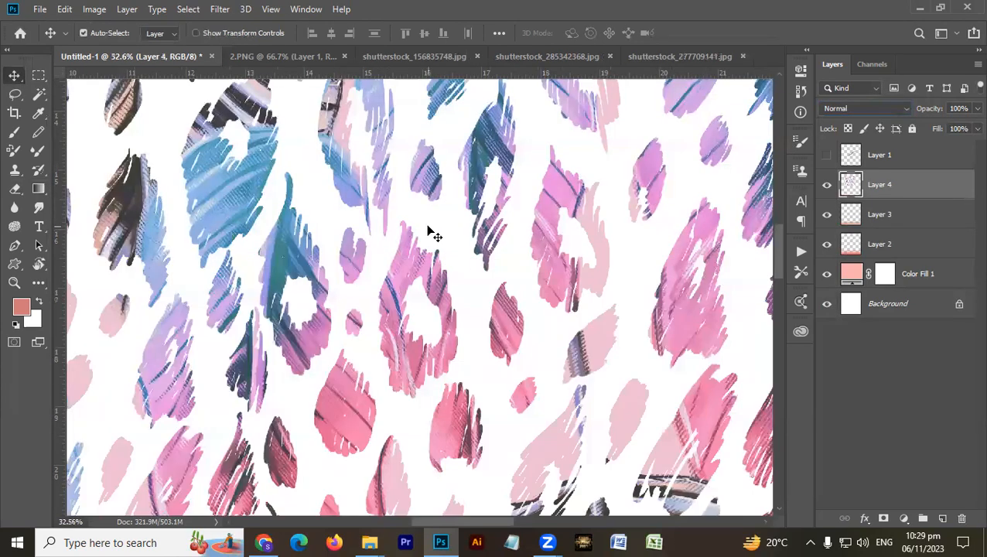
key(w)
click(385, 252)
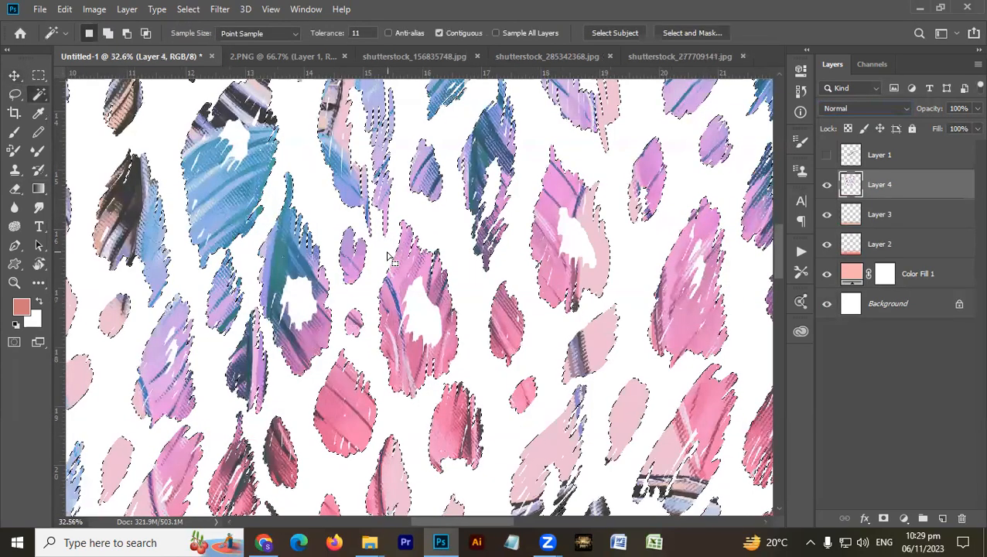
right_click(391, 207)
click(427, 355)
key(Delete)
key(ctrl+d)
key(v)
key(ctrl+0)
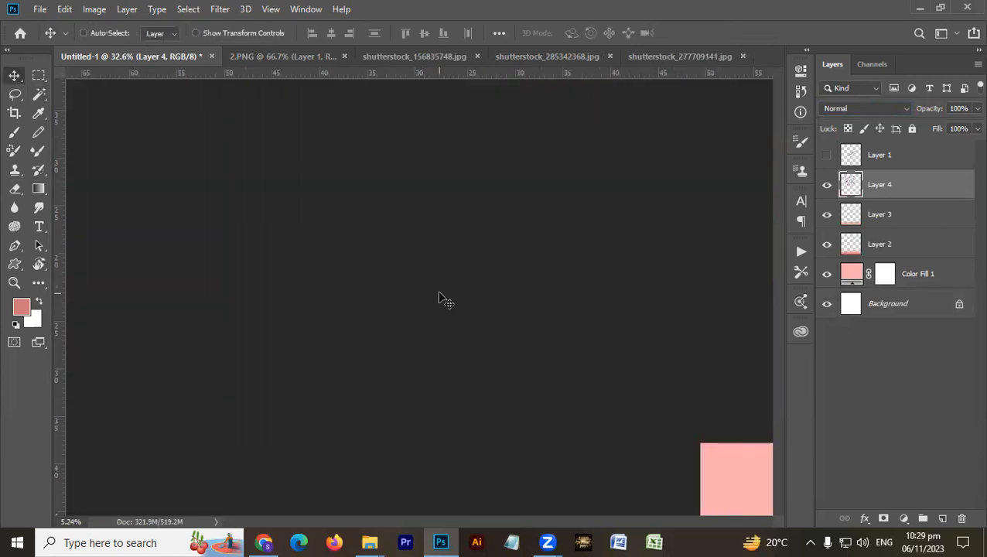
- Duplicate the animal print to tile it across the canvas and merge the copies into Layer 4
drag(317, 132, 454, 282)
key(ctrl+e)
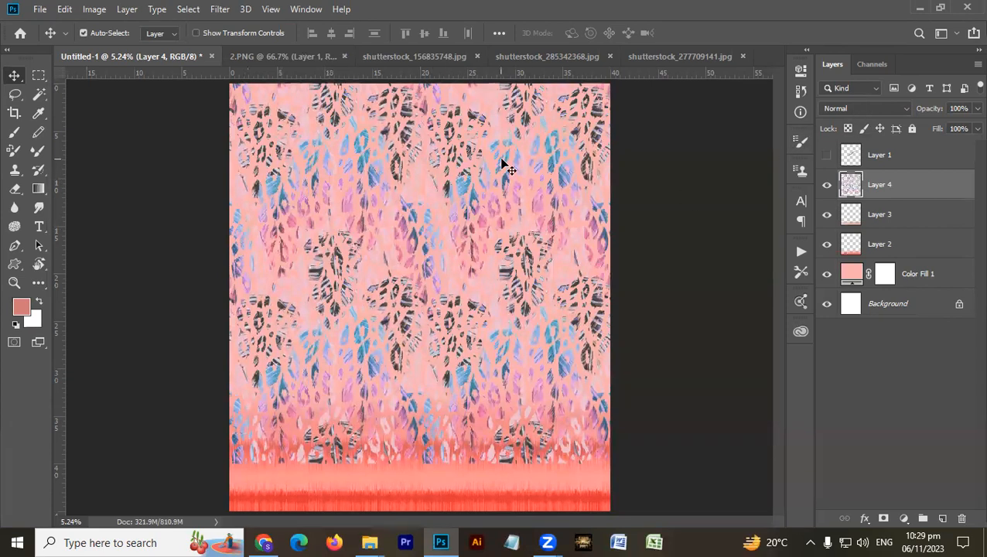
- Set Layer 4's blend mode to Luminosity and move it below Layer 2
click(847, 110)
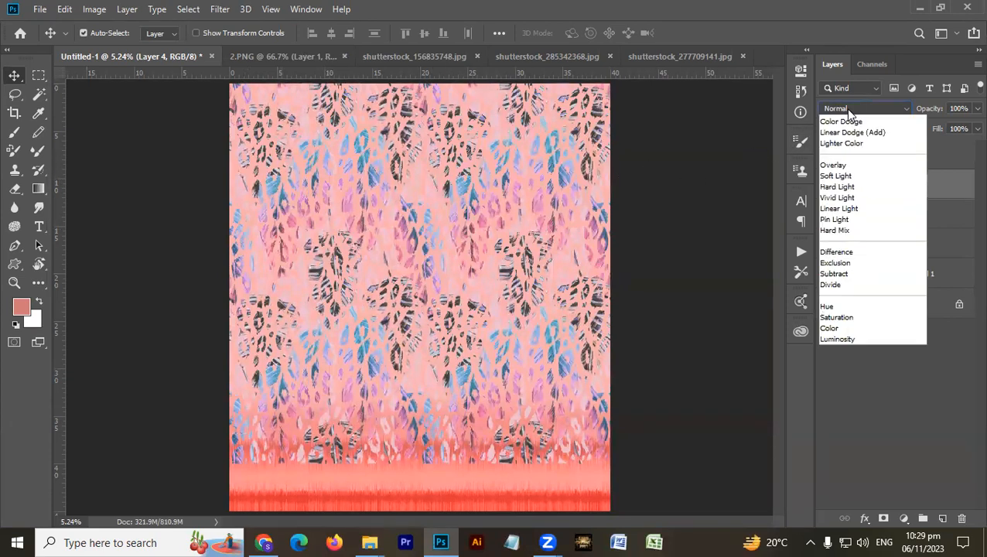
click(865, 462)
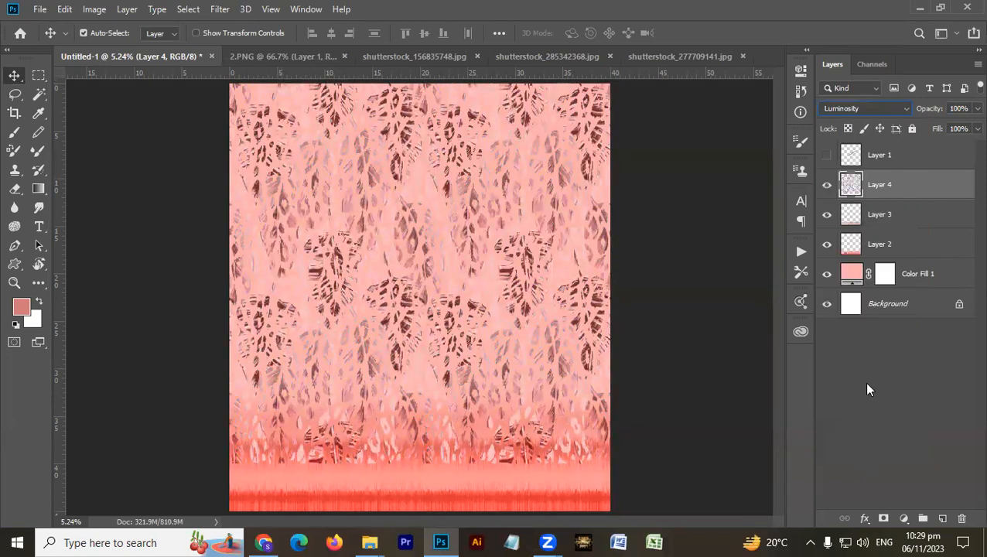
key(ctrl+bracketleft)
key(ctrl+bracketleft)
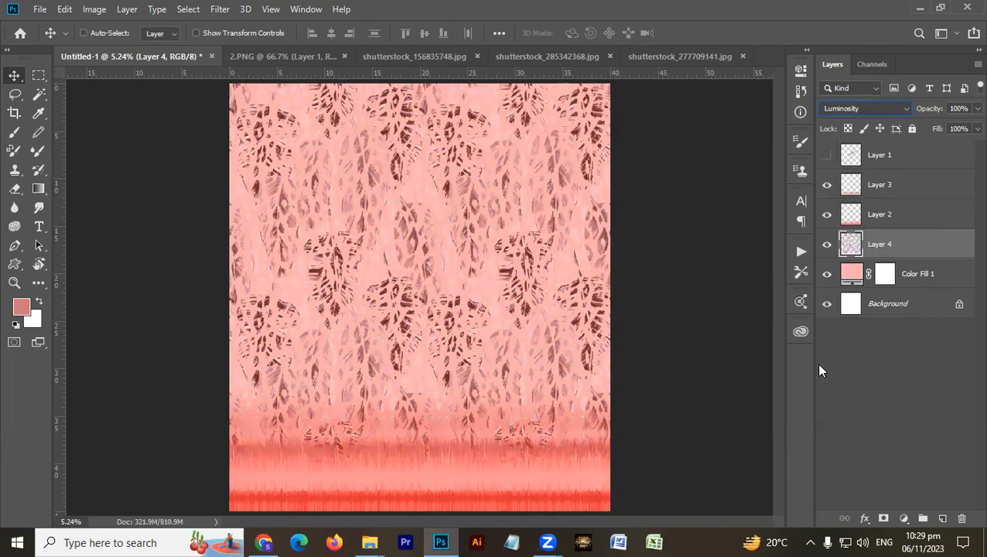
- Inspect where the print meets the stripes and shift the striped band on Layer 3 slightly farther down
drag(262, 396, 437, 489)
drag(326, 338, 419, 354)
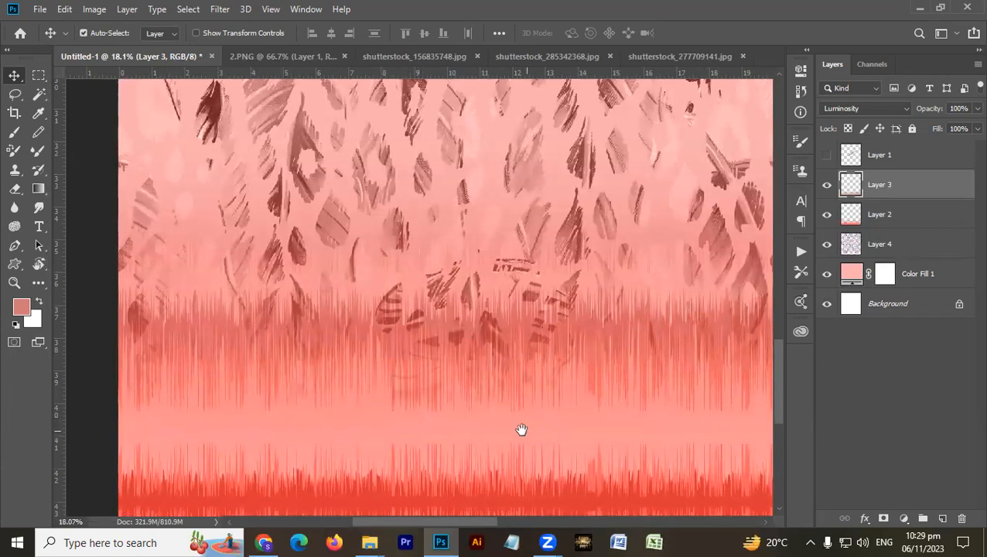
scroll(311, 368, down, 2)
scroll(310, 364, down, 3)
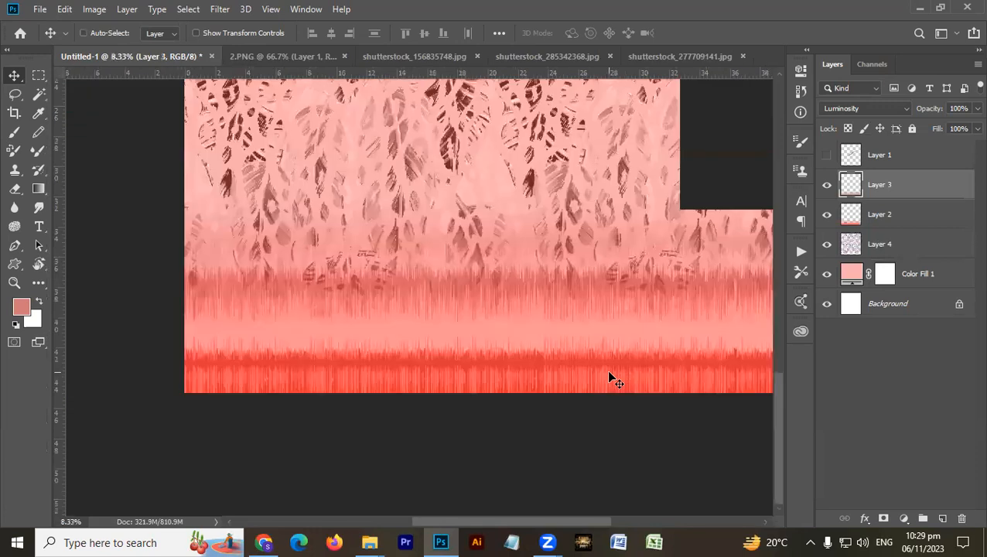
scroll(595, 368, down, 1)
drag(504, 289, 502, 309)
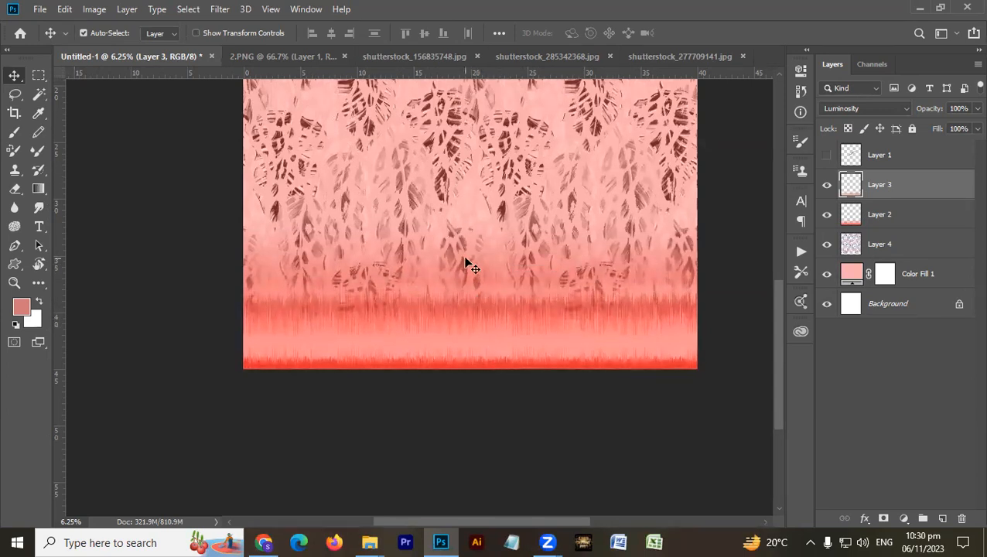
- Erase the lower edge of the animal print on Layer 4 with the soft 2800-pixel eraser so it fades above the stripes
drag(445, 195, 442, 168)
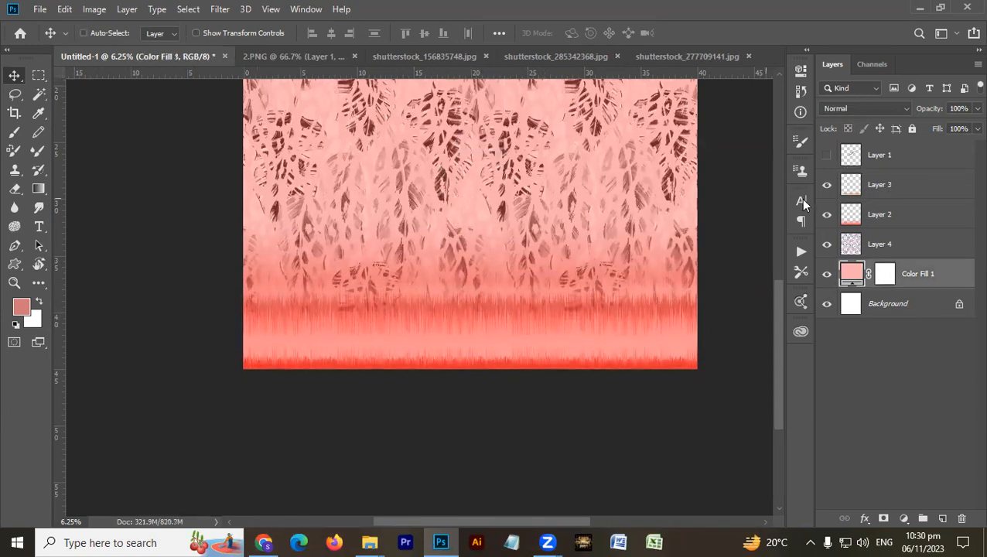
click(827, 243)
click(890, 246)
key(e)
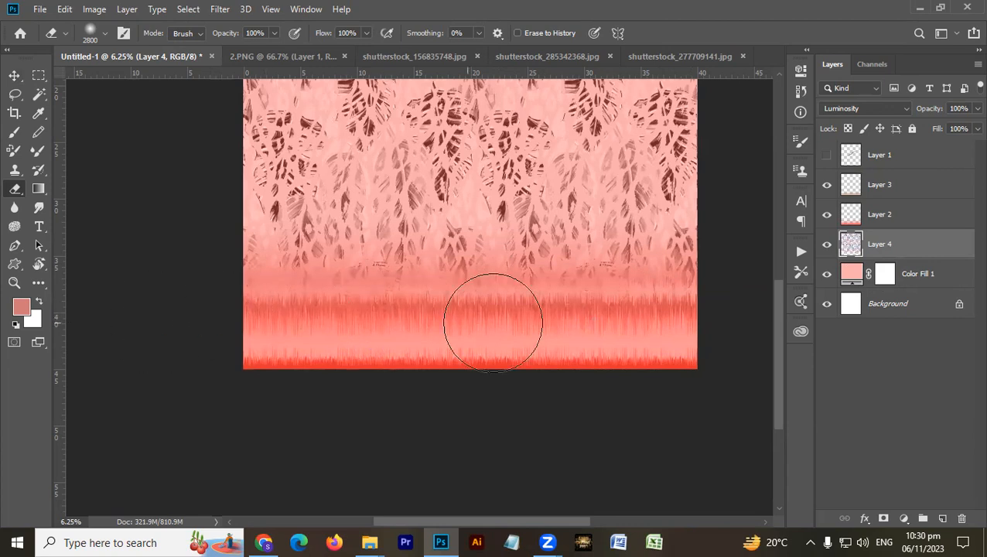
- Try erasing the lower part of the striped band on Layer 3 with the soft eraser reduced to 1000 pixels
key(v)
key(b)
key(v)
click(432, 312)
key(e)
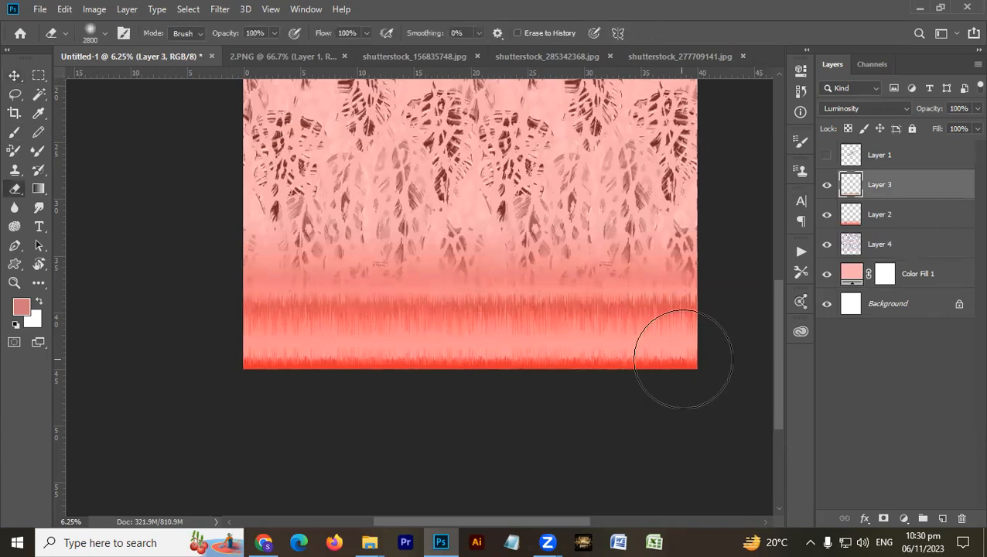
key(bracketleft)
key(bracketleft)
key(bracketleft)
key(bracketleft)
key(bracketleft)
key(bracketleft)
key(bracketleft)
key(bracketleft)
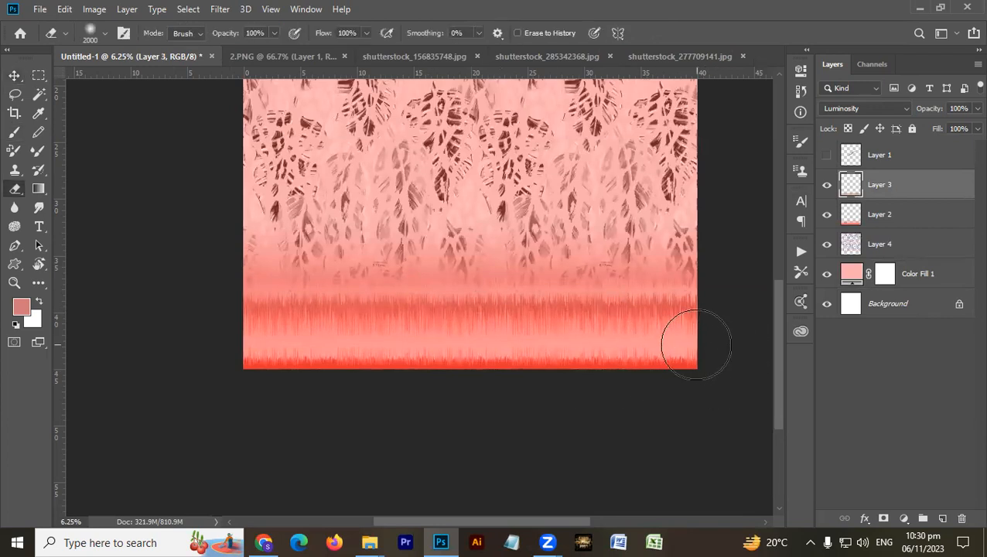
key(bracketleft)
key(bracketleft)
key(bracketleft)
key(bracketleft)
key(bracketleft)
key(bracketleft)
key(bracketleft)
key(bracketleft)
key(bracketleft)
key(bracketleft)
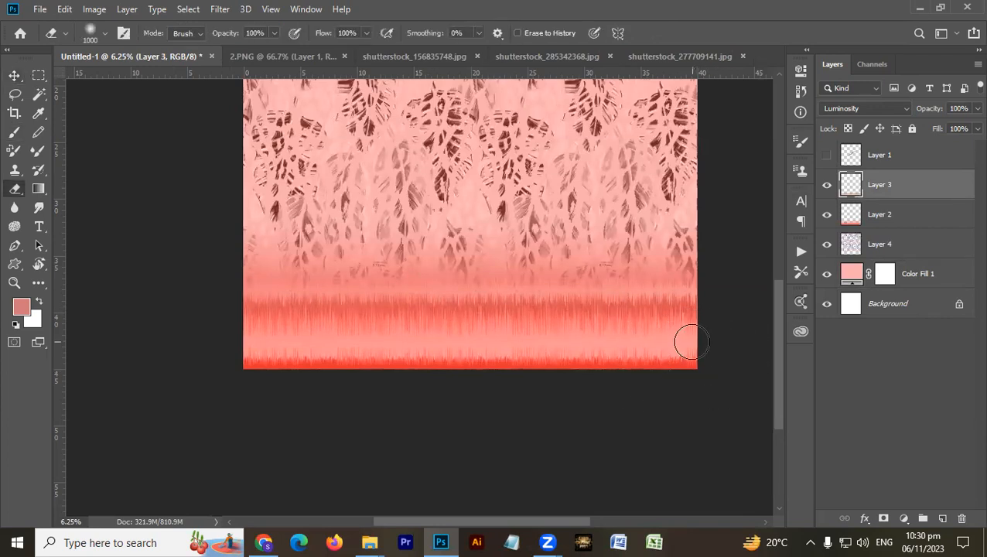
click(691, 341)
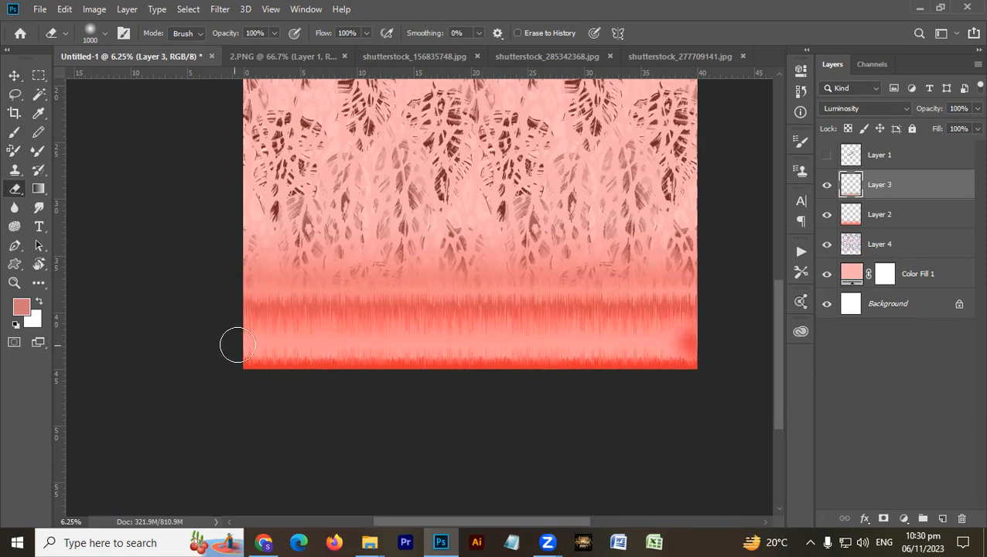
- Undo the erasing on Layer 3, fit the whole canvas in view and deselect all layers
key(ctrl+z)
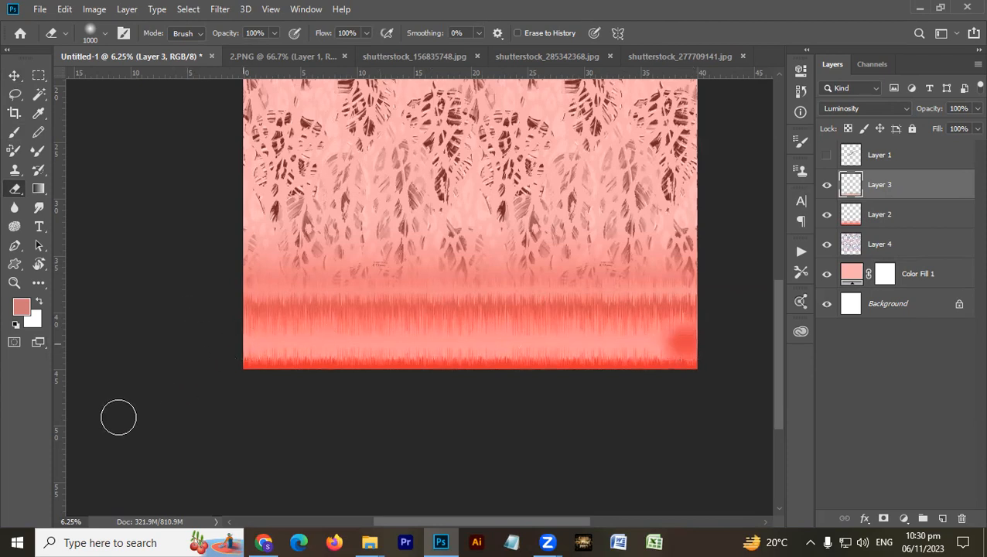
key(ctrl+z)
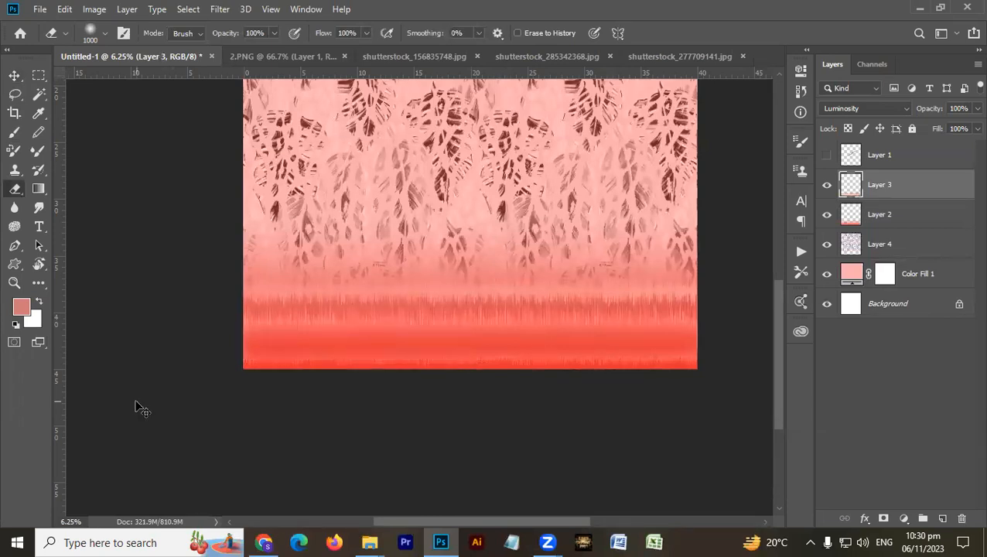
key(ctrl+0)
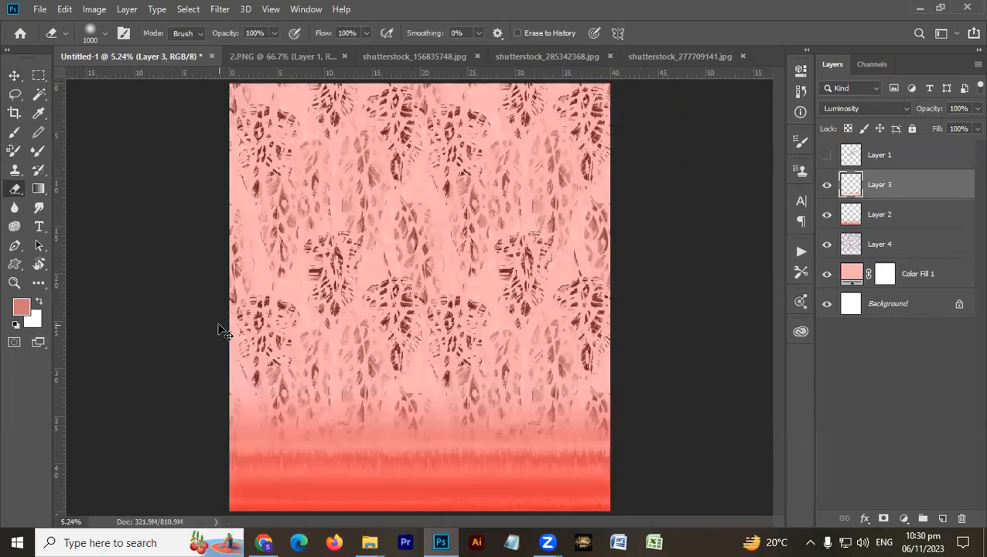
key(v)
key(ctrl)
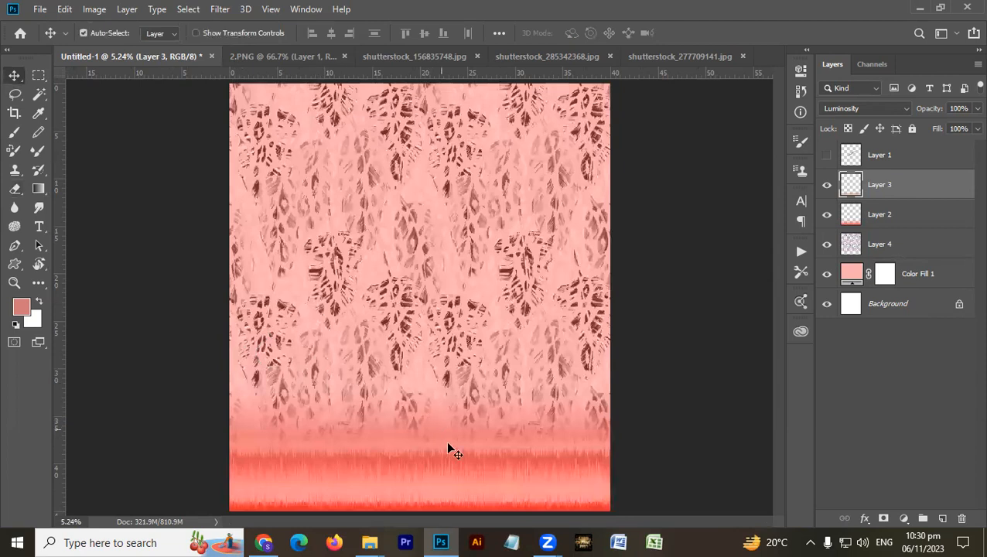
click(424, 356)
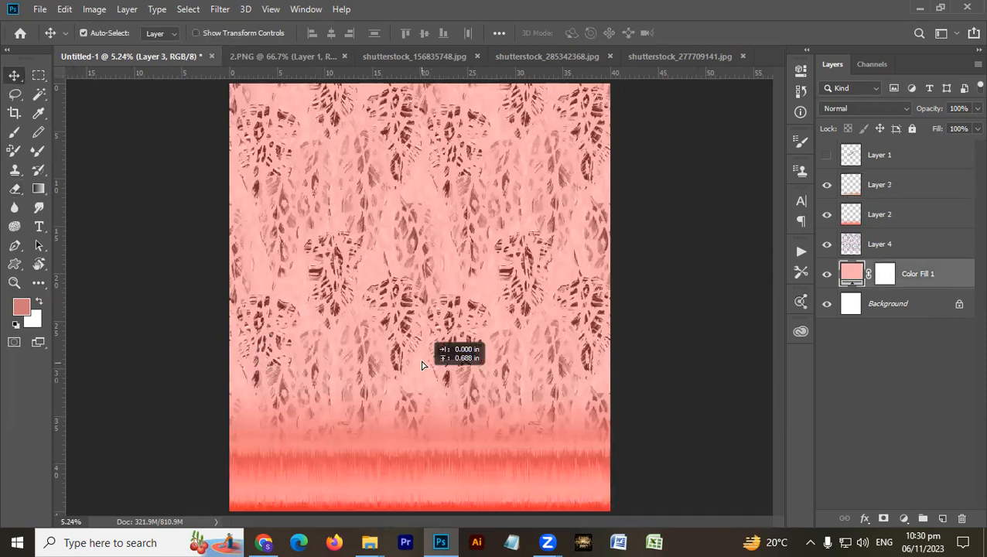
click(685, 313)
- Open the SD 564 and SD Design PDFs from the "0 All PDF Design for idea's" folder in Chrome for reference
key(alt+Tab)
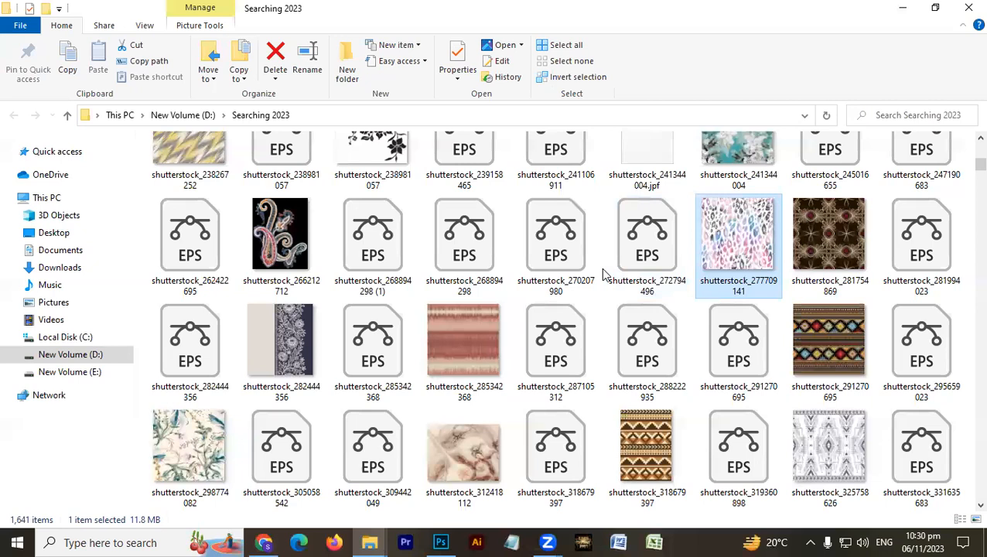
click(369, 542)
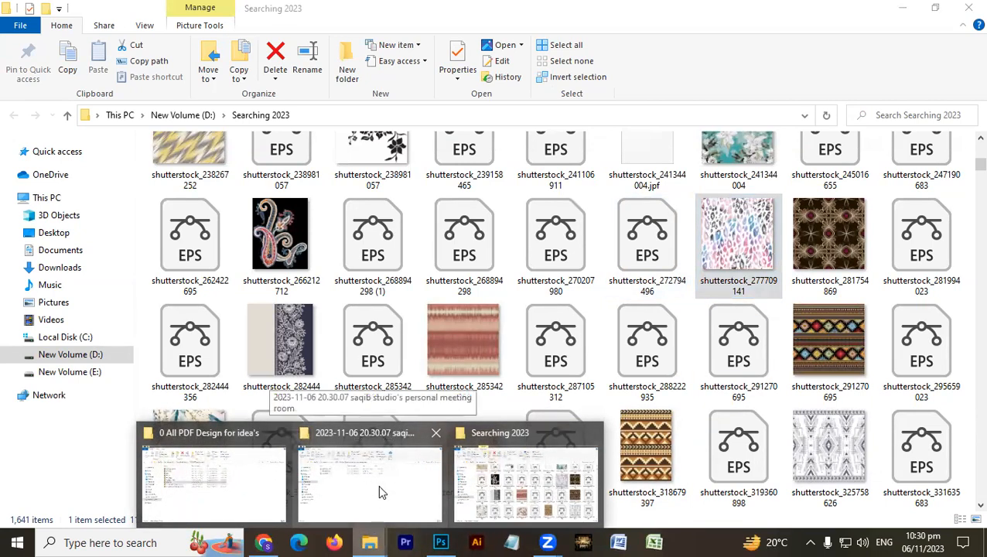
click(233, 497)
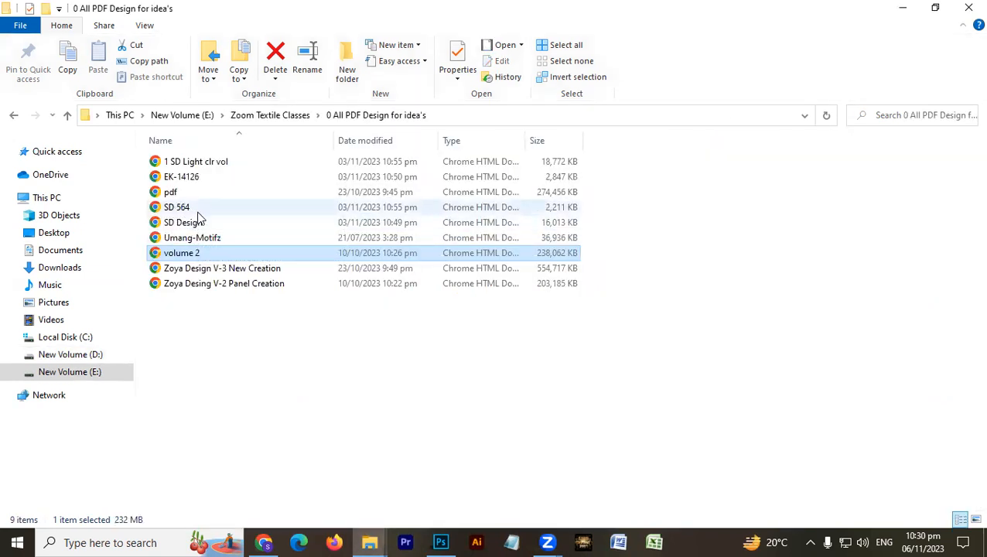
click(196, 211)
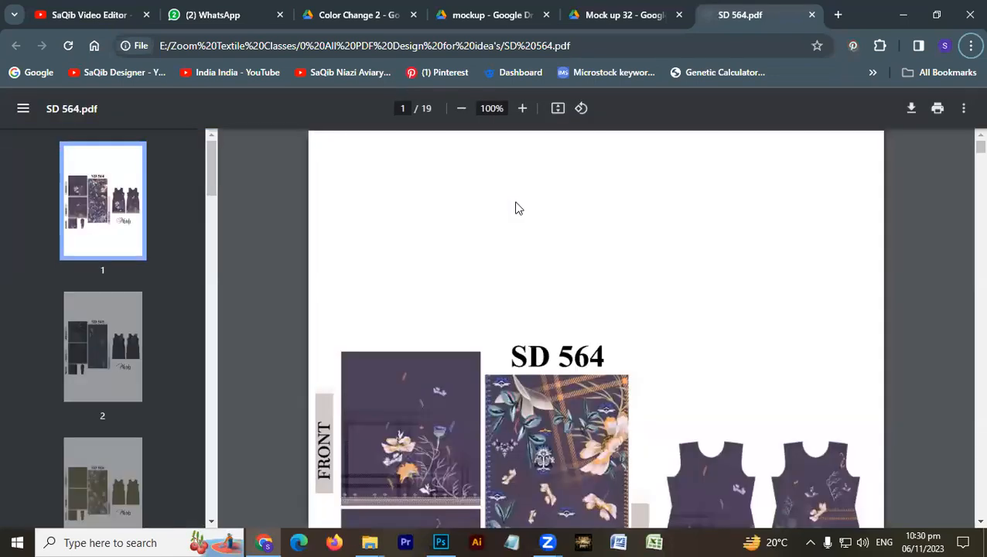
key(alt+Tab)
click(185, 223)
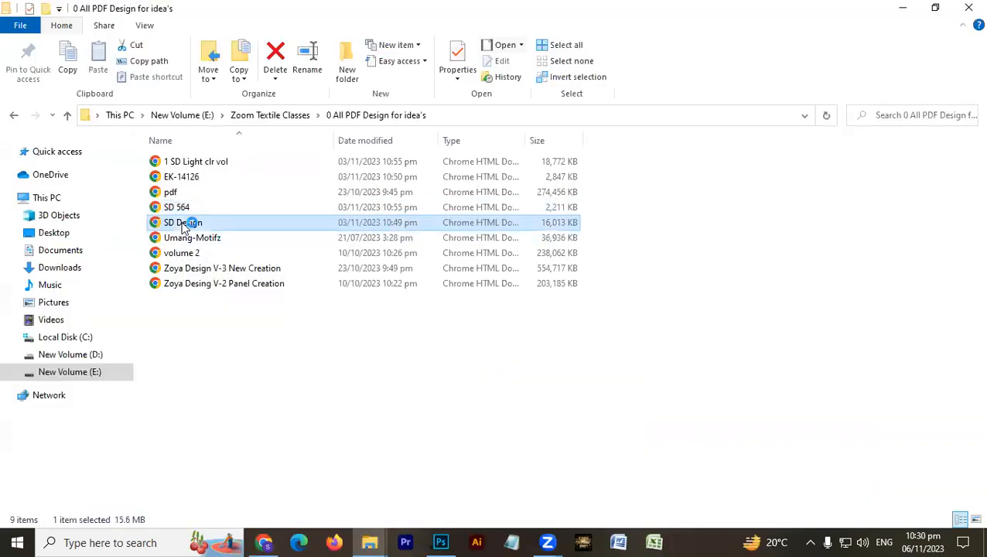
click(264, 543)
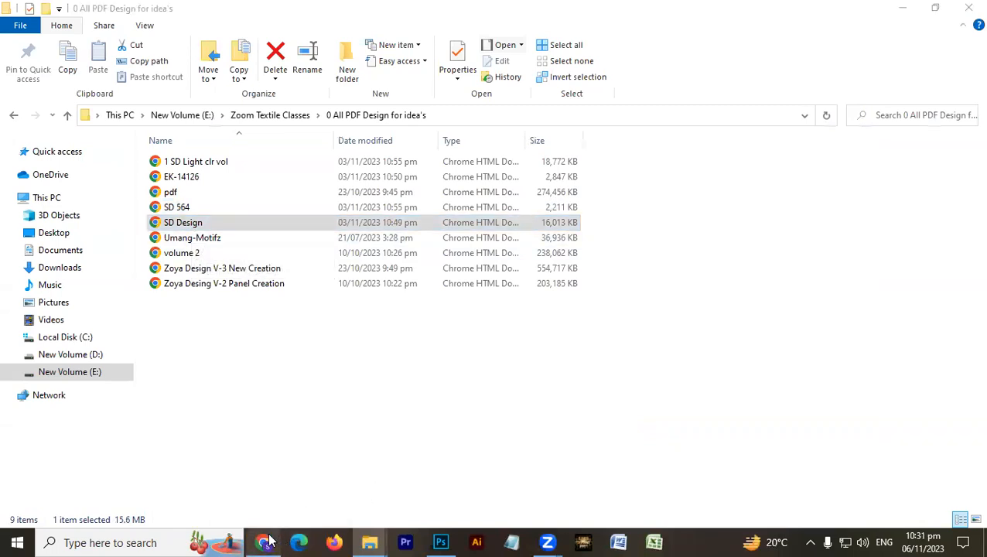
click(263, 542)
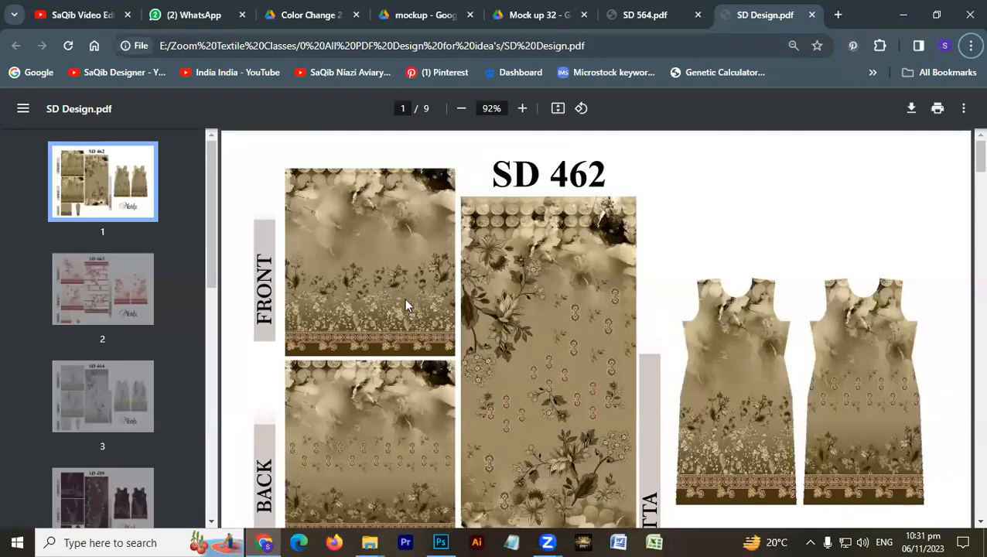
- Examine the SD 462 and SD 463 designs, enlarging SD 463 to study how its front background meets the border
scroll(402, 318, down, 2)
scroll(401, 331, up, 2)
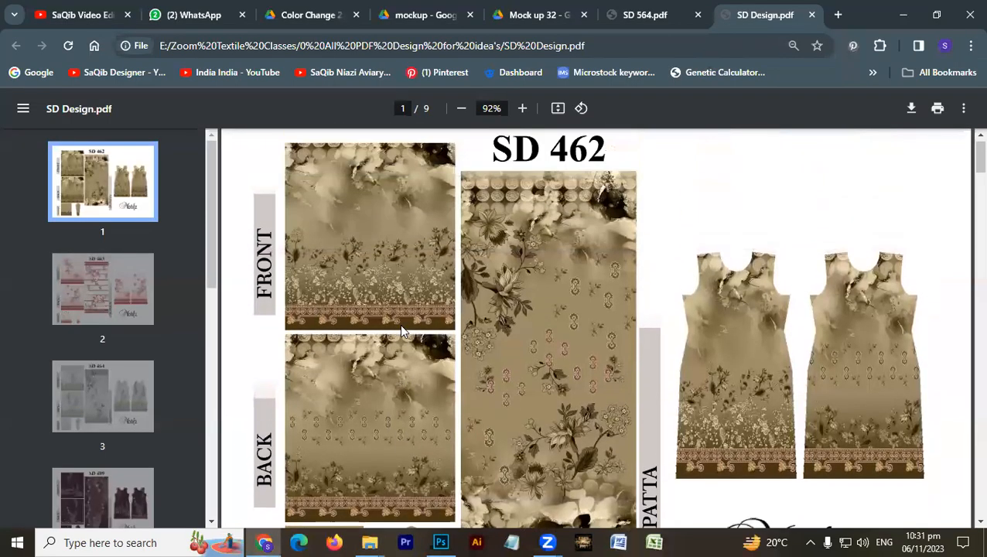
scroll(399, 325, down, 2)
scroll(394, 320, up, 2)
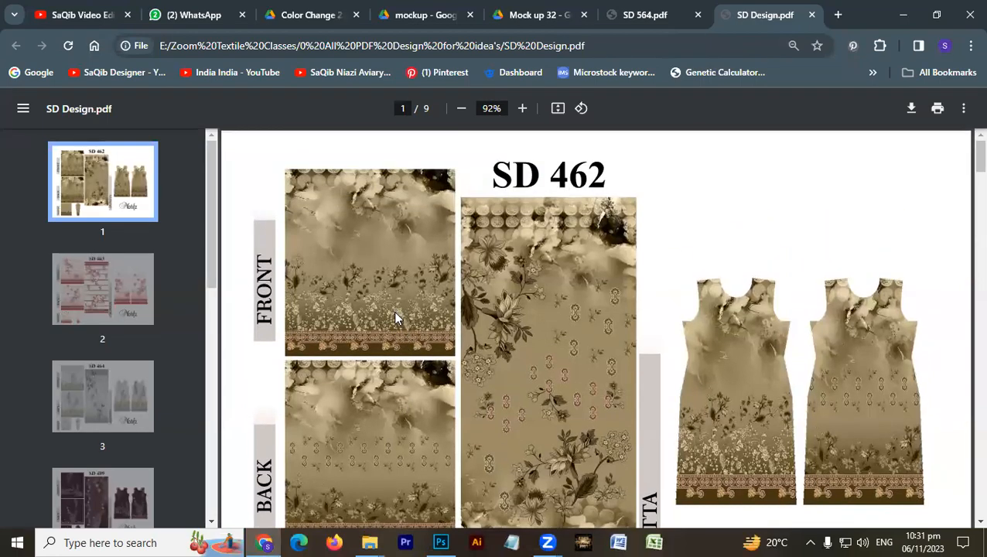
scroll(395, 317, down, 10)
scroll(396, 331, up, 4)
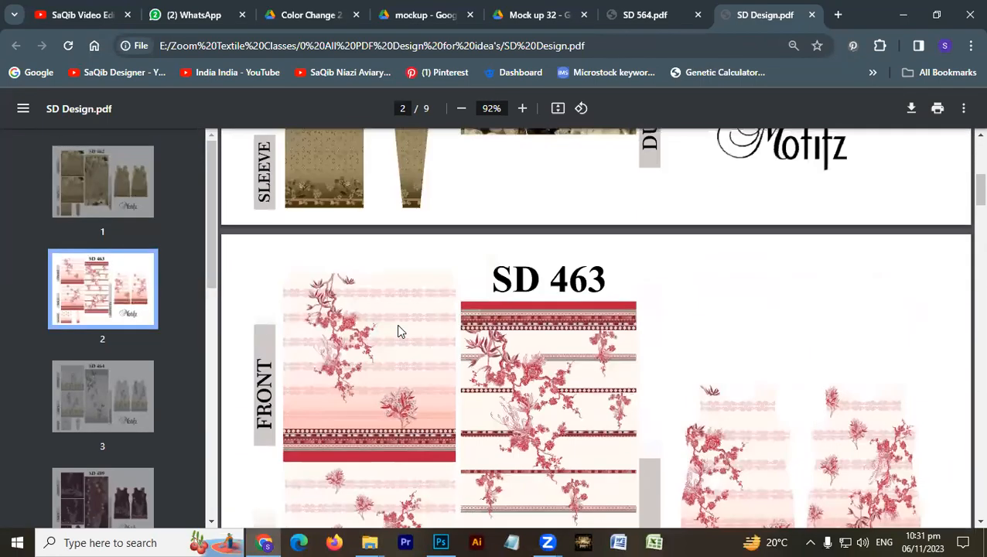
scroll(397, 332, down, 2)
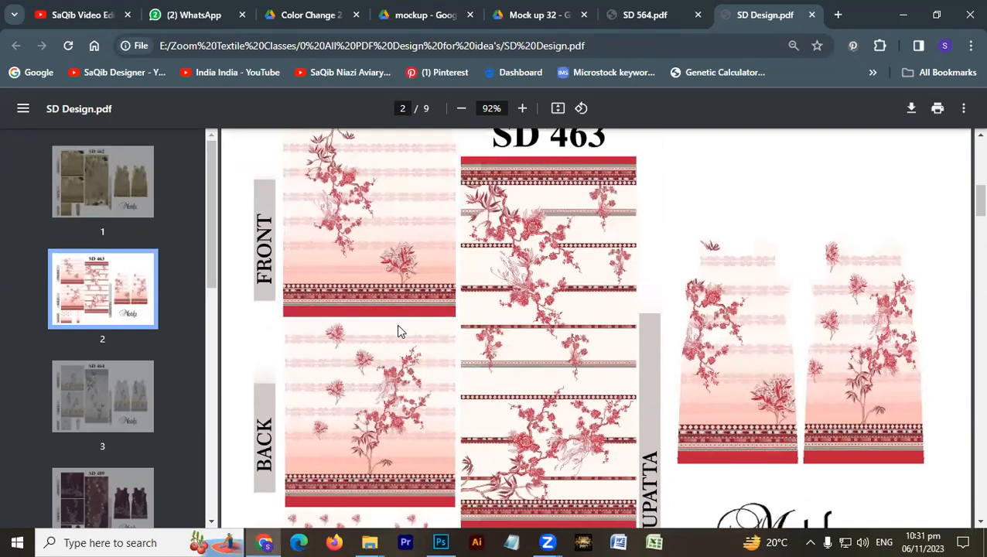
scroll(398, 331, up, 5)
scroll(543, 357, down, 1)
scroll(543, 357, up, 1)
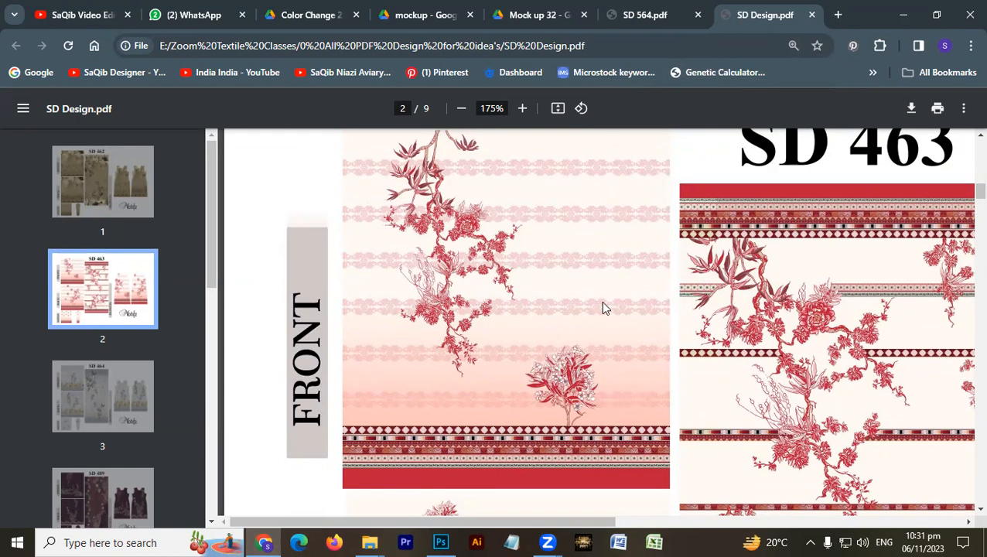
- Examine the background textures and floral border on the front and dupatta panels of design SD 464
scroll(603, 304, down, 15)
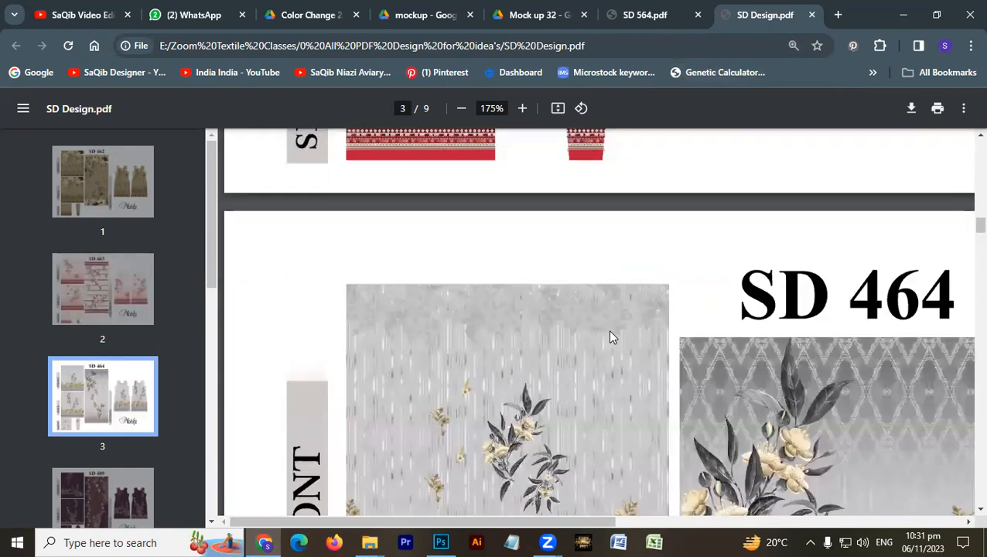
scroll(610, 338, down, 3)
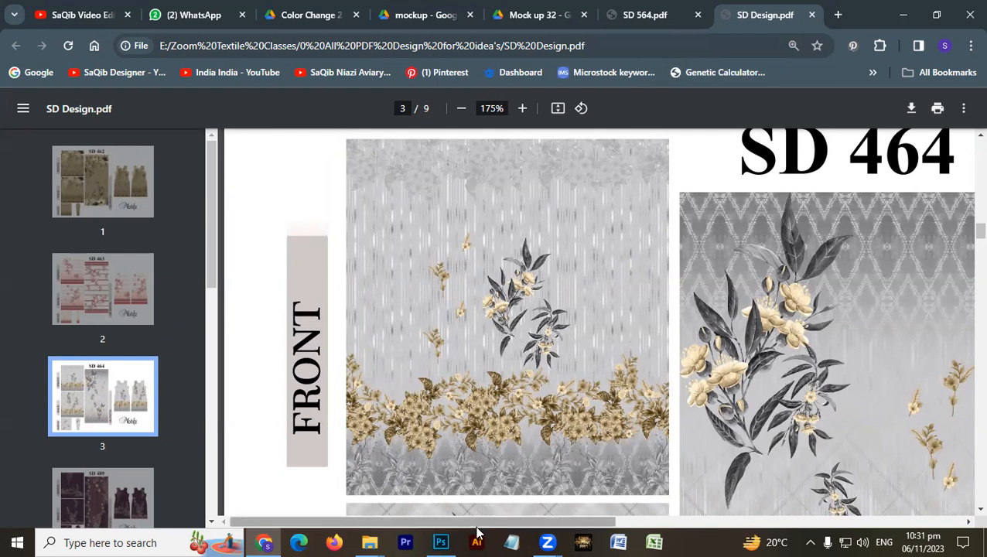
drag(494, 523, 573, 534)
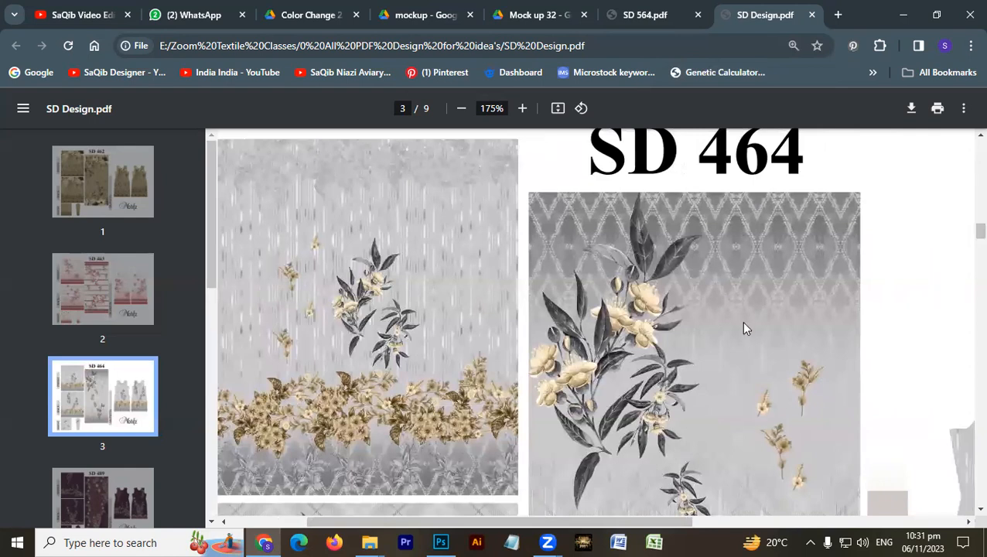
drag(431, 522, 376, 516)
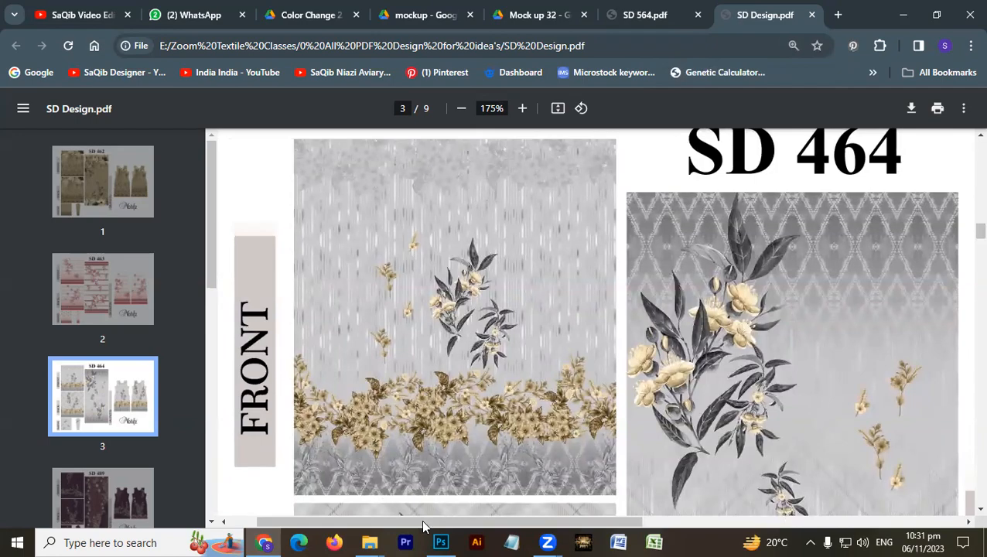
- Switch to Photoshop and select the white background of shutterstock_277709141.jpg with the Magic Wand, extending the selection to similar pixels
click(441, 543)
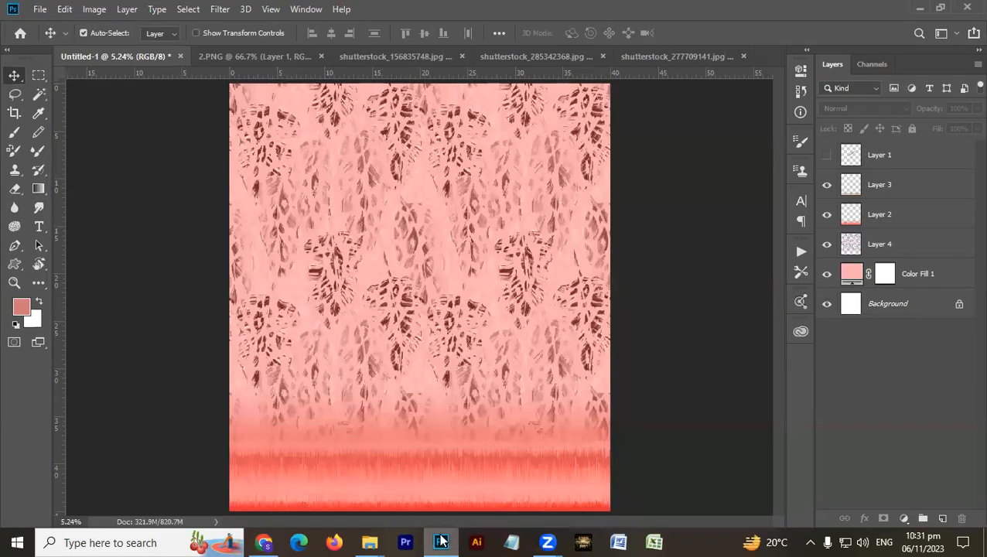
click(647, 59)
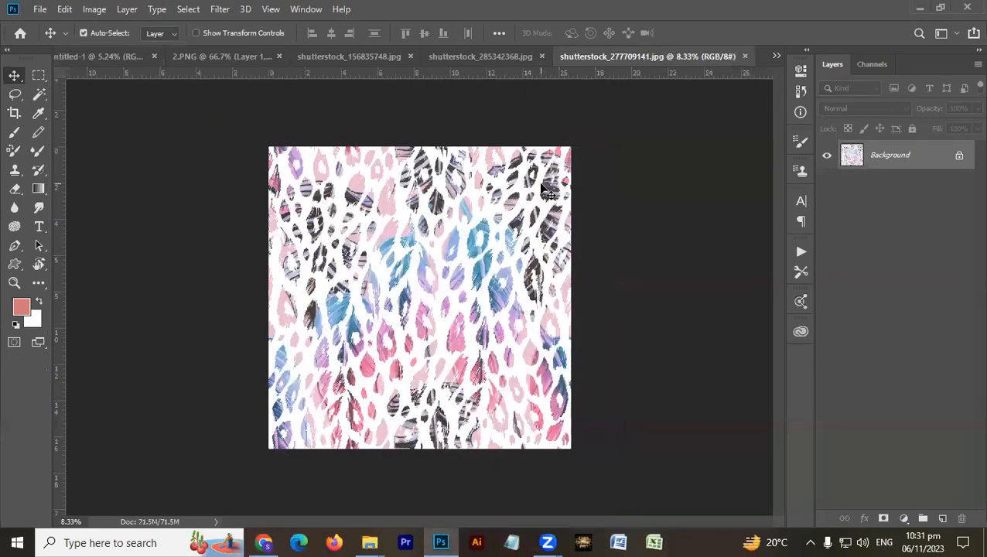
key(w)
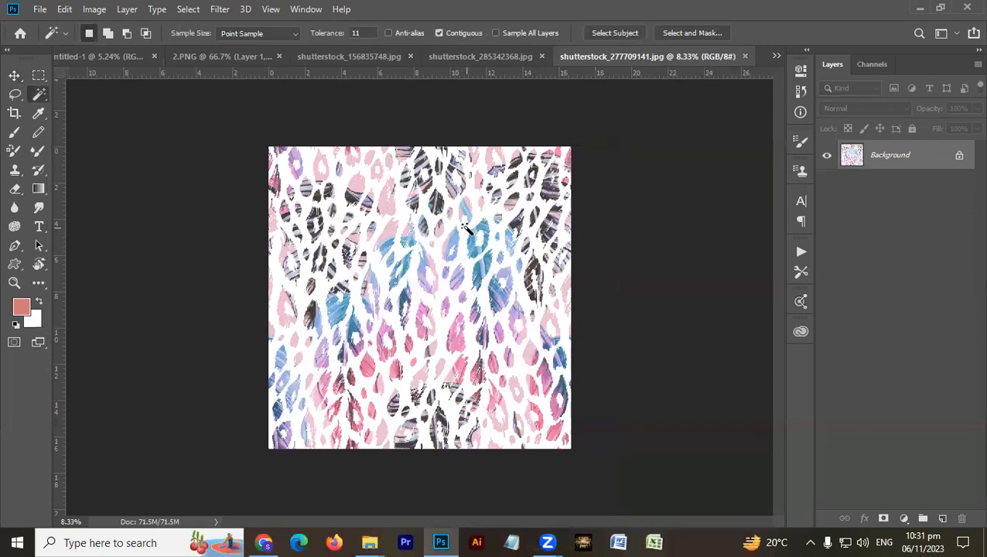
click(463, 227)
right_click(468, 207)
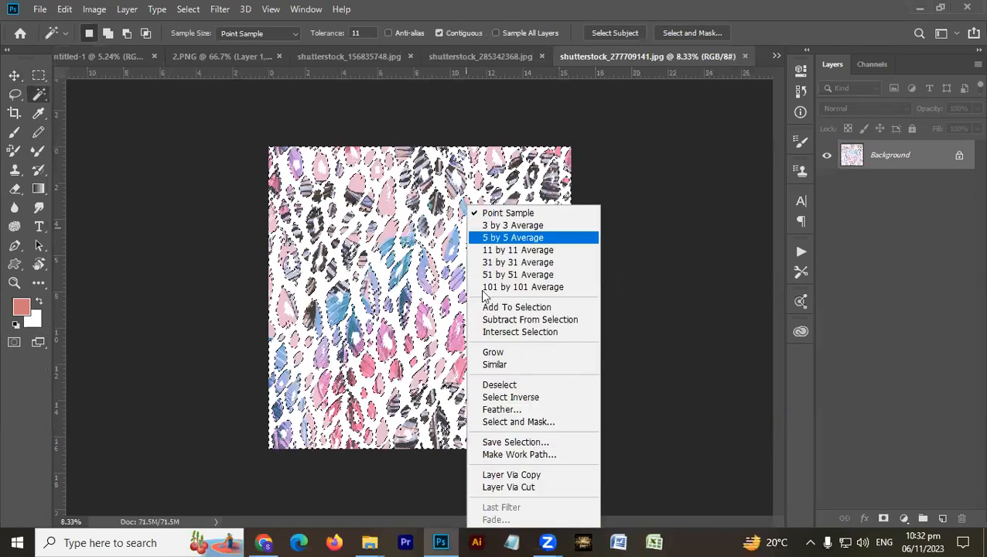
click(505, 365)
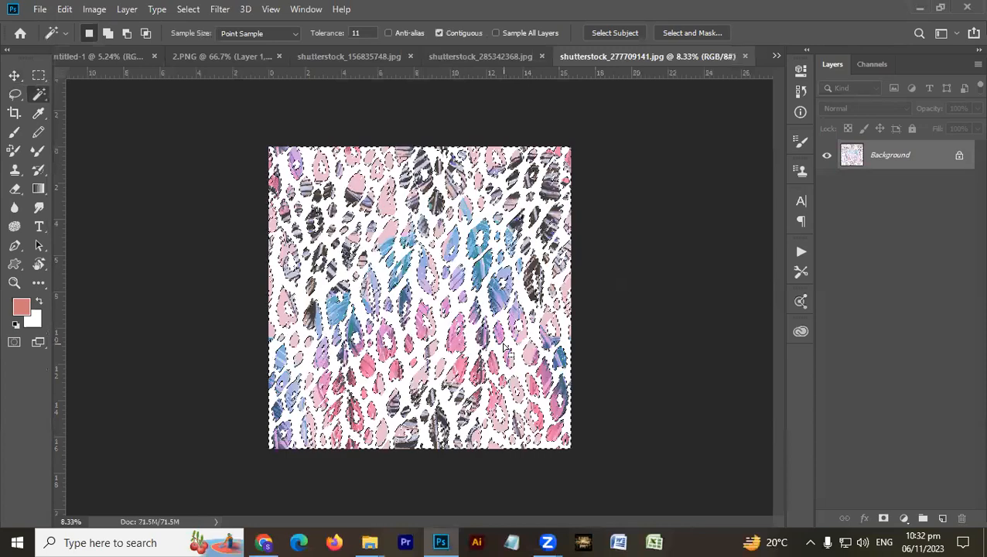
key(shift+F5)
key(Return)
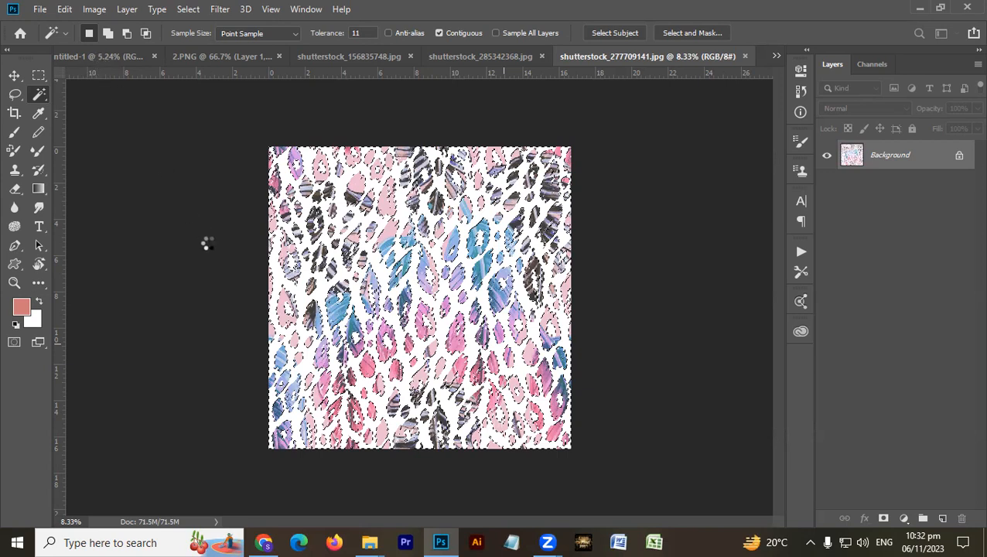
- Switch to Chrome and re-examine the front, back and dupatta backgrounds of design SD 464 in SD Design.pdf
click(264, 543)
scroll(411, 308, down, 5)
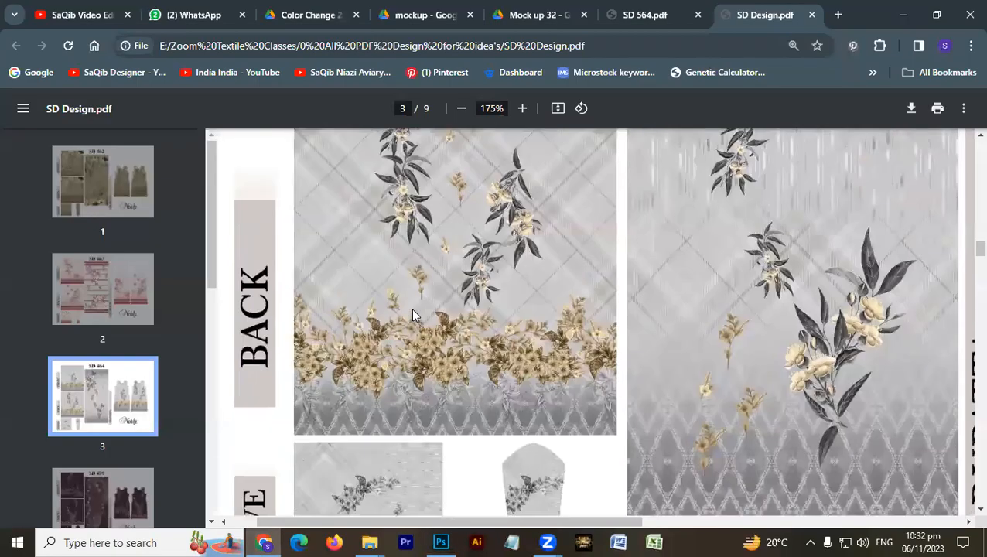
scroll(411, 307, up, 2)
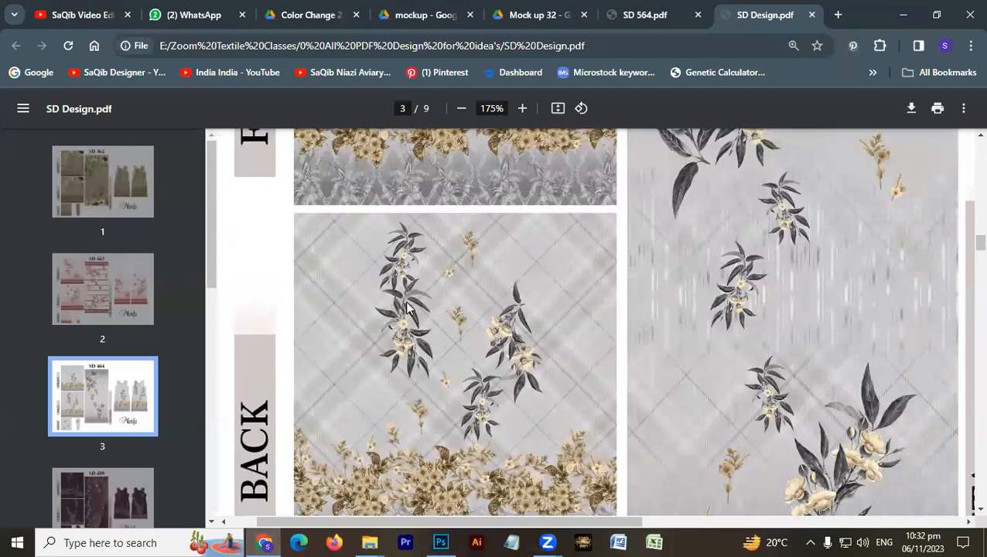
scroll(410, 308, up, 2)
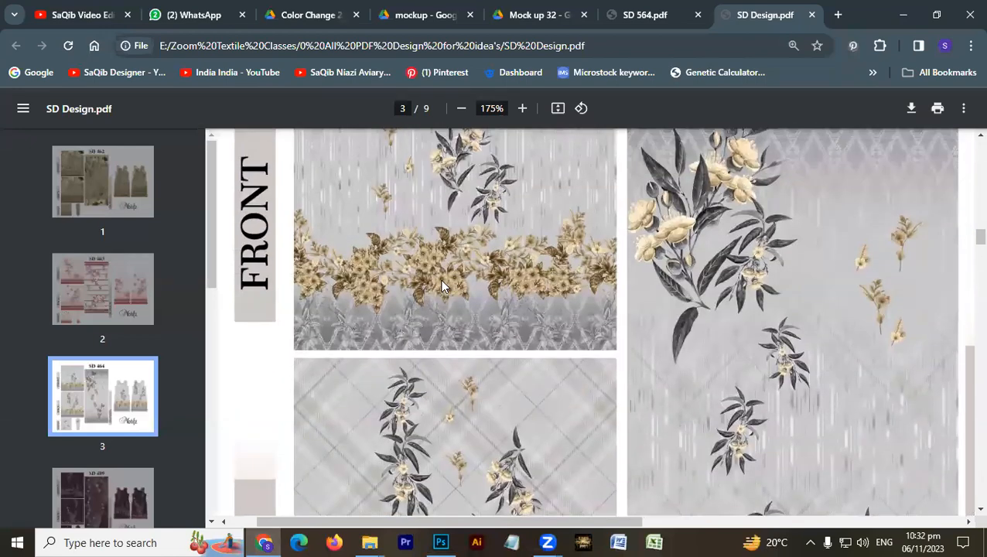
- Examine the front, back, sleeve and dupatta backgrounds of design SD 489 with the PDF zoom reduced to 110%
scroll(433, 297, down, 10)
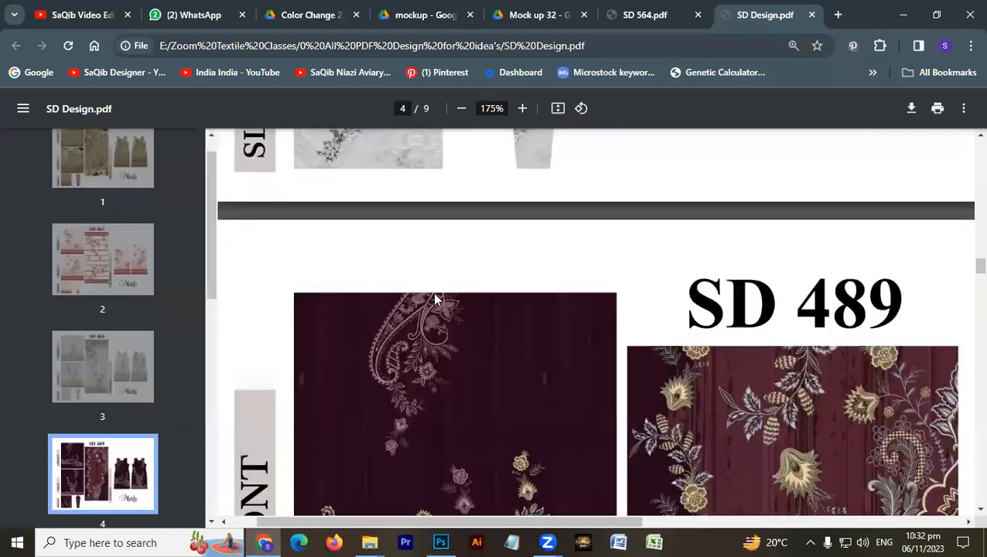
scroll(432, 300, up, 1)
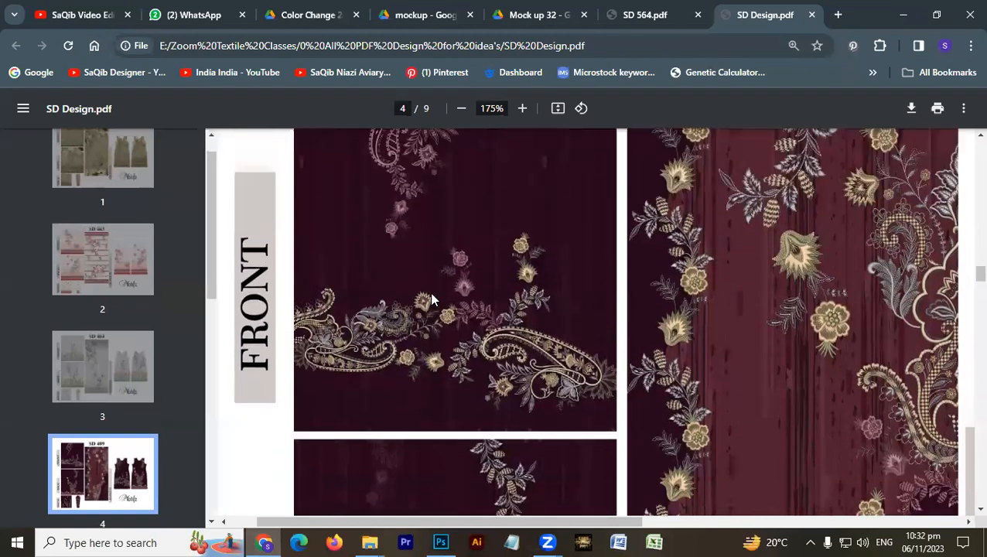
click(465, 112)
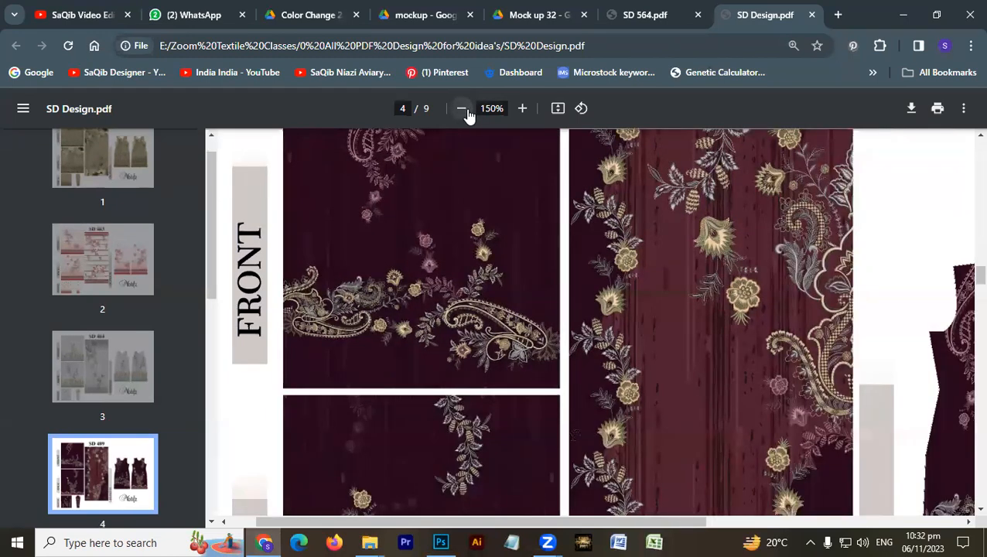
click(462, 110)
click(462, 110)
scroll(431, 294, up, 2)
scroll(431, 294, down, 2)
scroll(431, 294, up, 2)
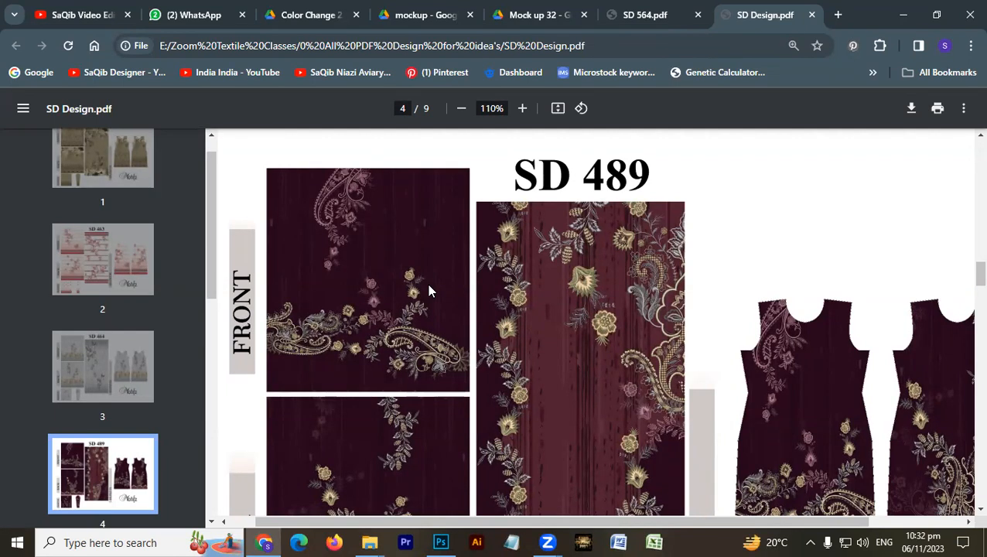
scroll(430, 290, down, 5)
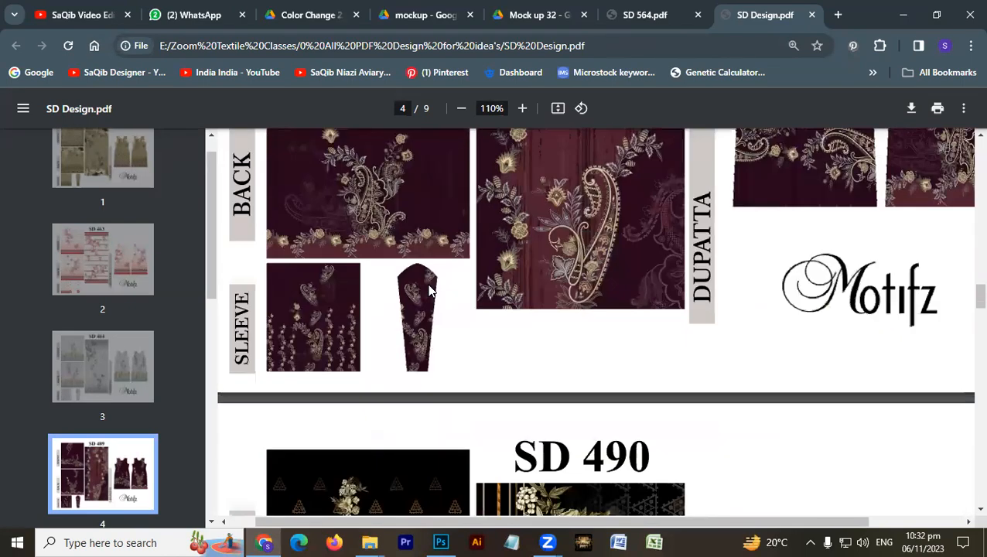
scroll(431, 291, up, 4)
scroll(431, 291, down, 2)
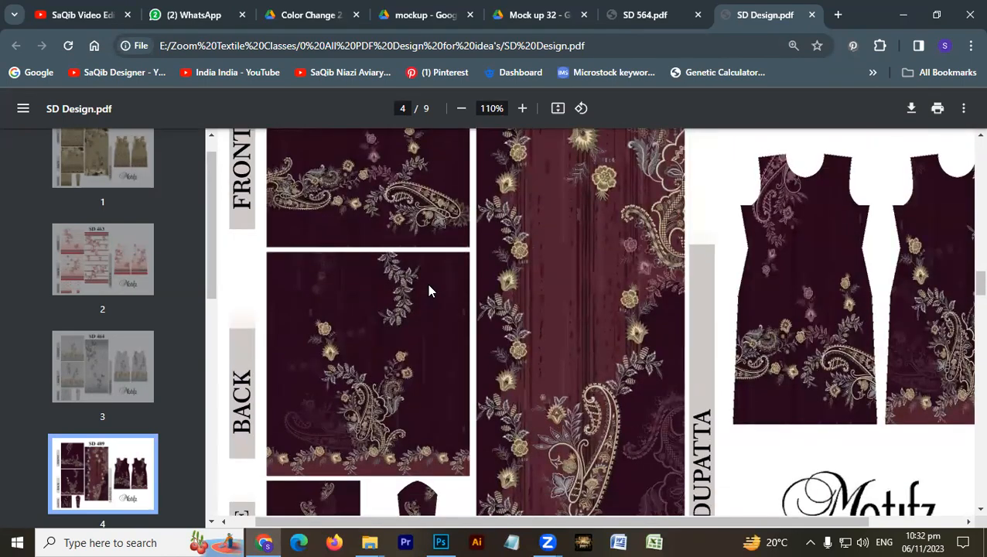
- Examine the backgrounds and lower borders of designs SD 490, SD 500 and SD 517
scroll(431, 291, down, 5)
scroll(315, 153, down, 3)
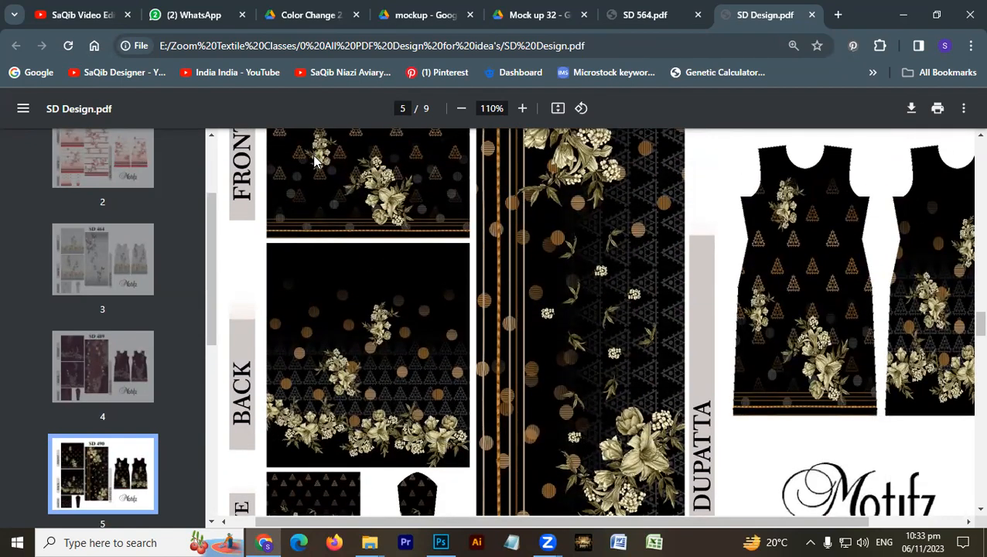
scroll(444, 256, down, 3)
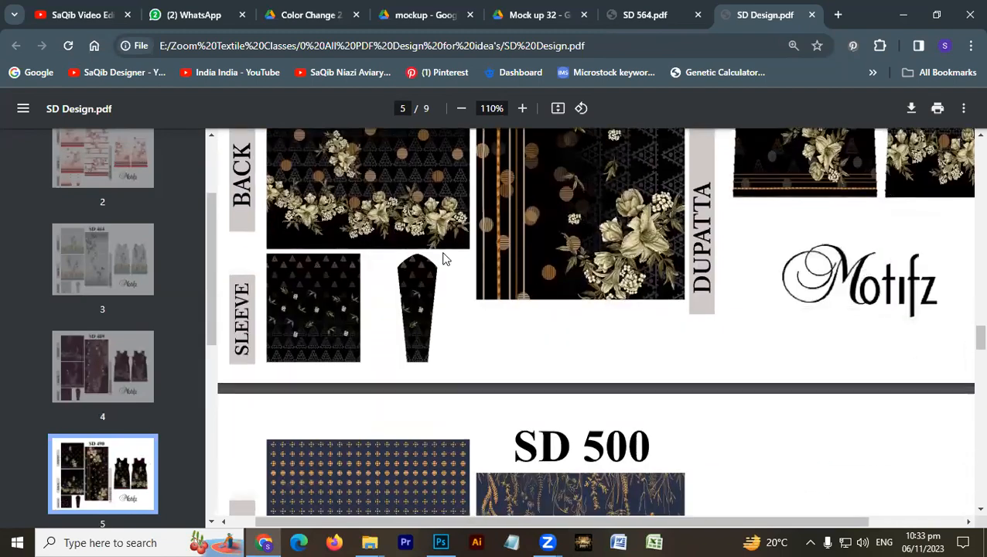
scroll(444, 259, down, 4)
scroll(444, 258, up, 5)
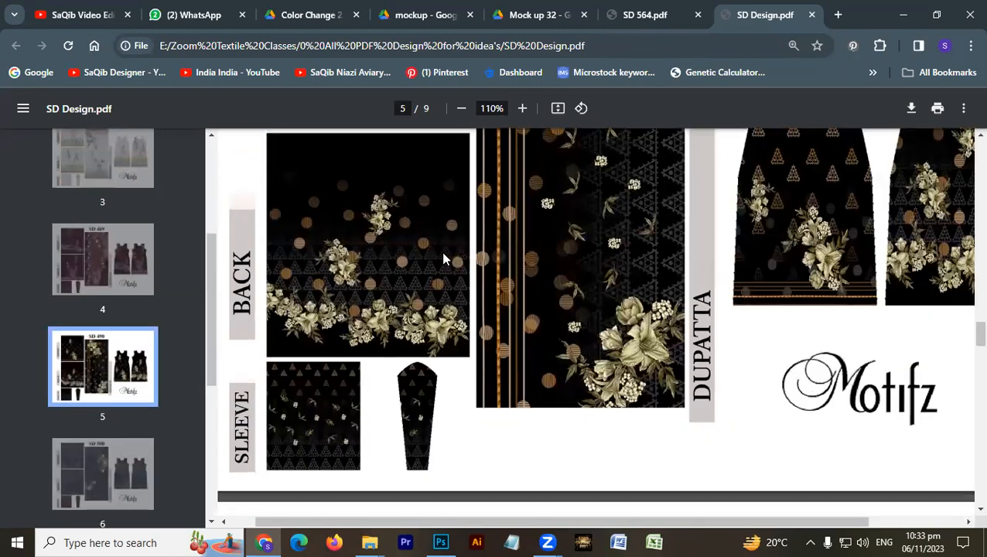
scroll(444, 258, down, 12)
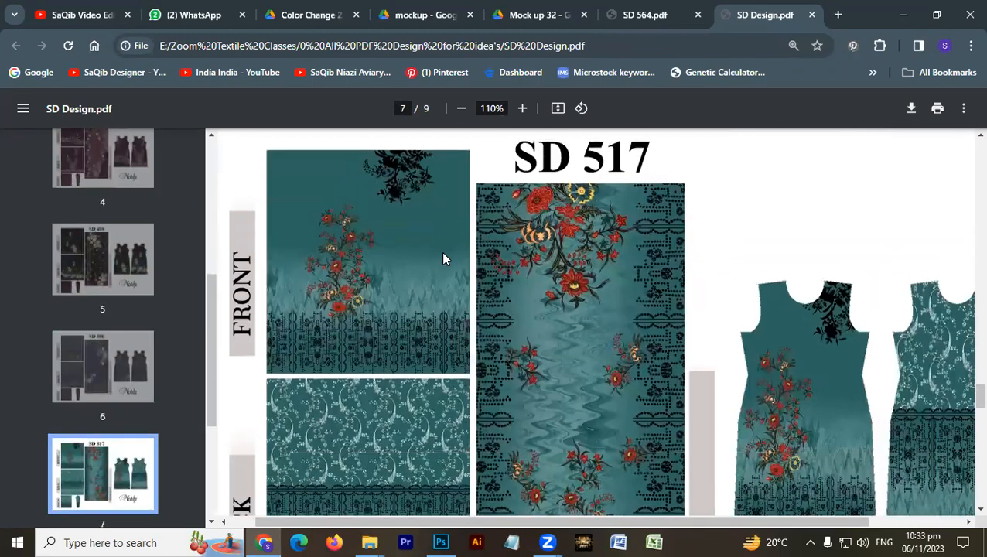
scroll(444, 258, up, 10)
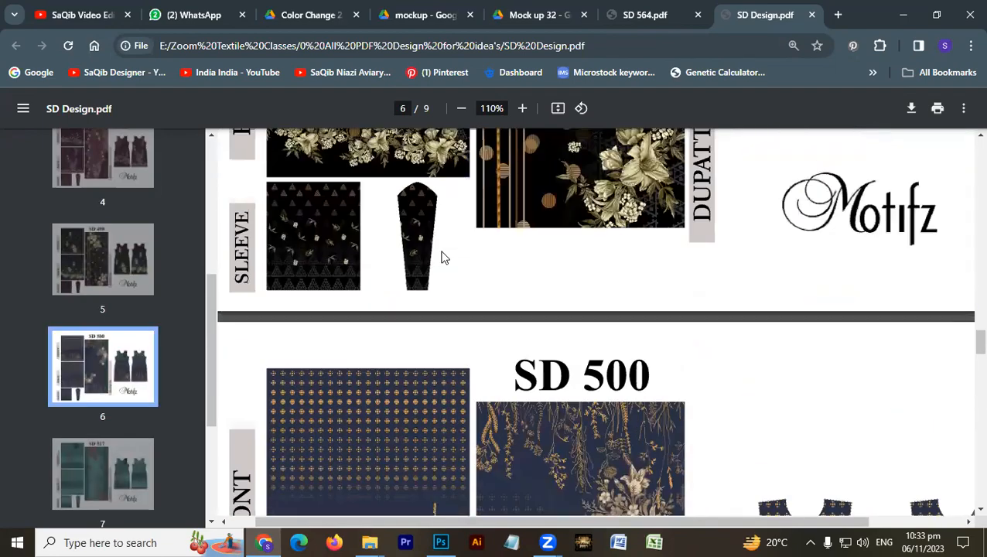
- Return to designs SD 464 and SD 463 and compare their front and back background patterns and lower borders
scroll(442, 257, up, 14)
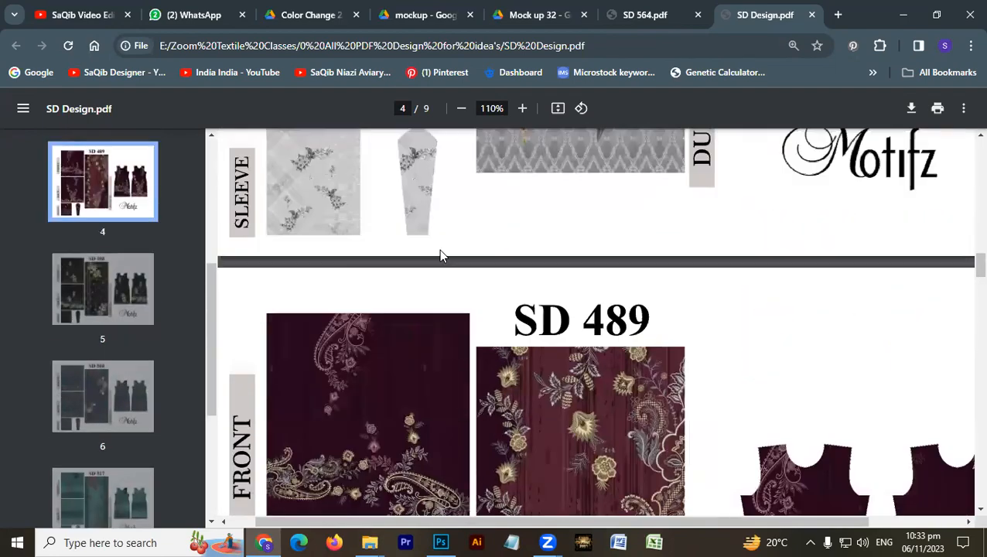
scroll(440, 256, up, 7)
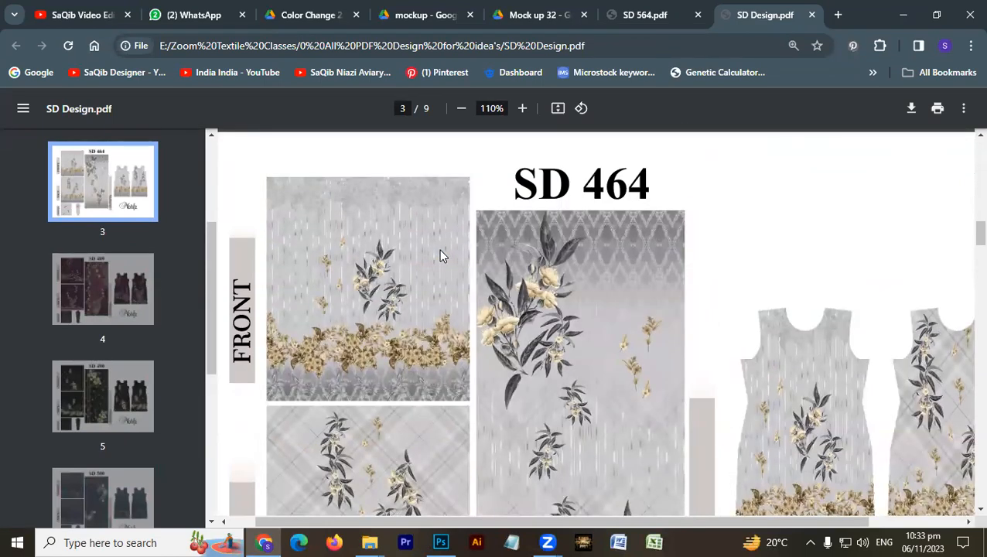
scroll(439, 256, down, 7)
scroll(440, 257, up, 5)
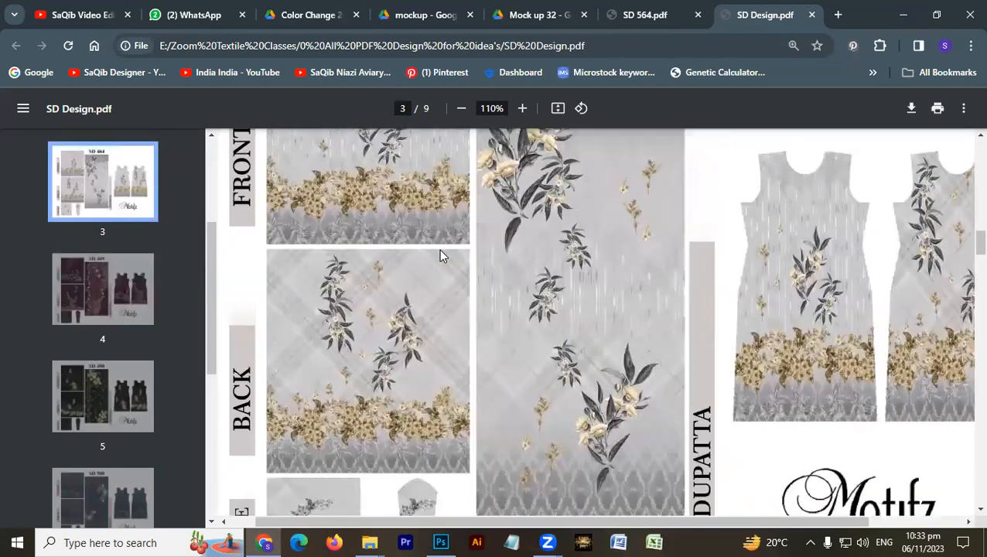
scroll(439, 250, up, 2)
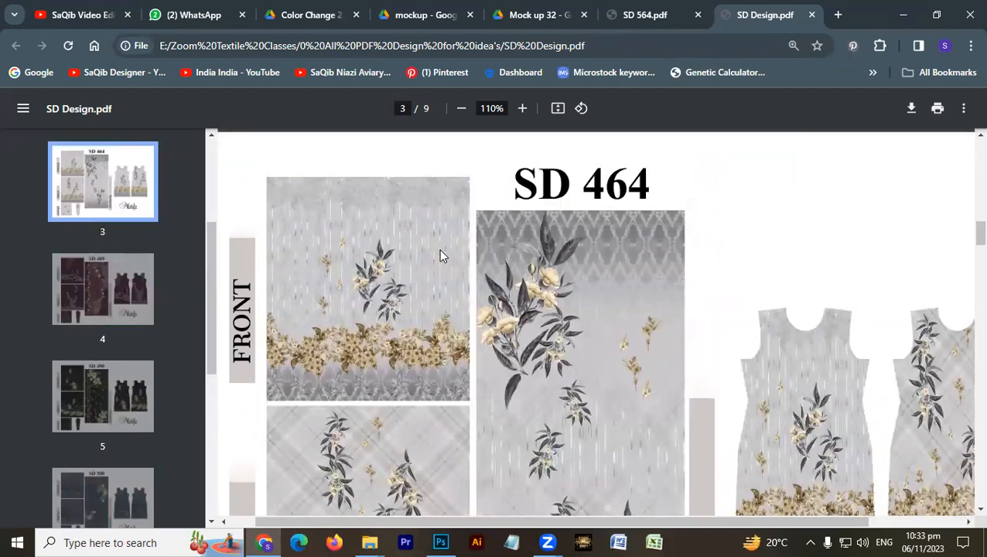
scroll(440, 256, up, 10)
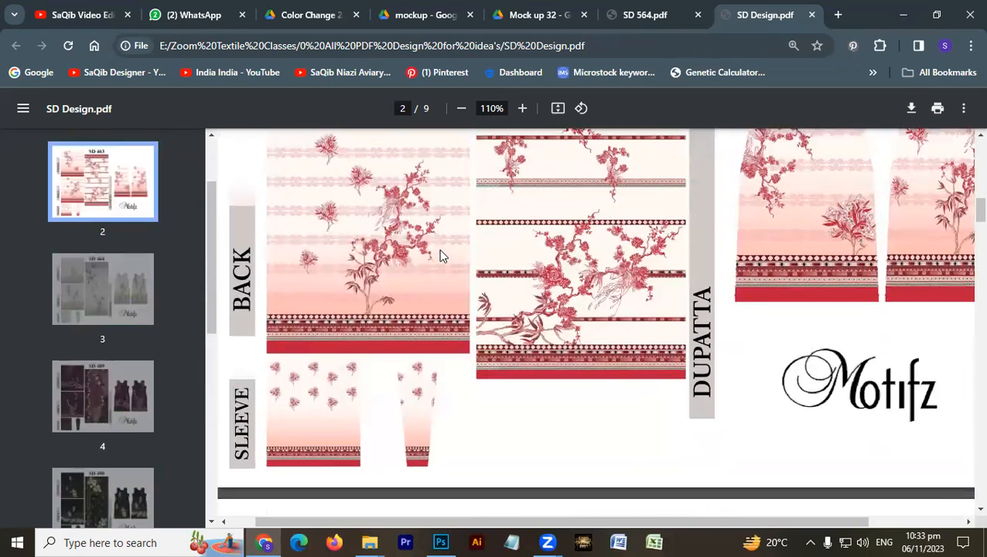
scroll(439, 256, up, 1)
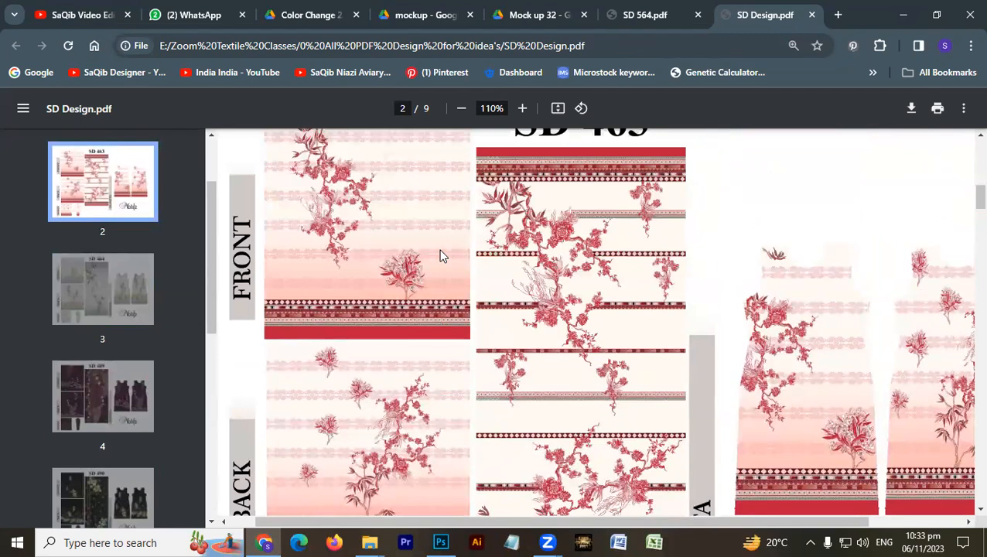
scroll(440, 256, up, 1)
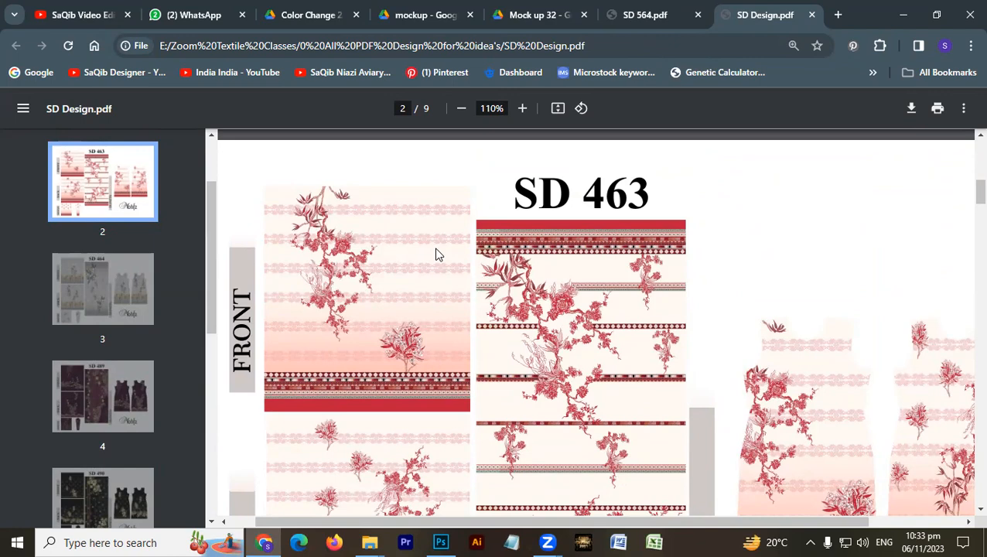
scroll(436, 254, down, 15)
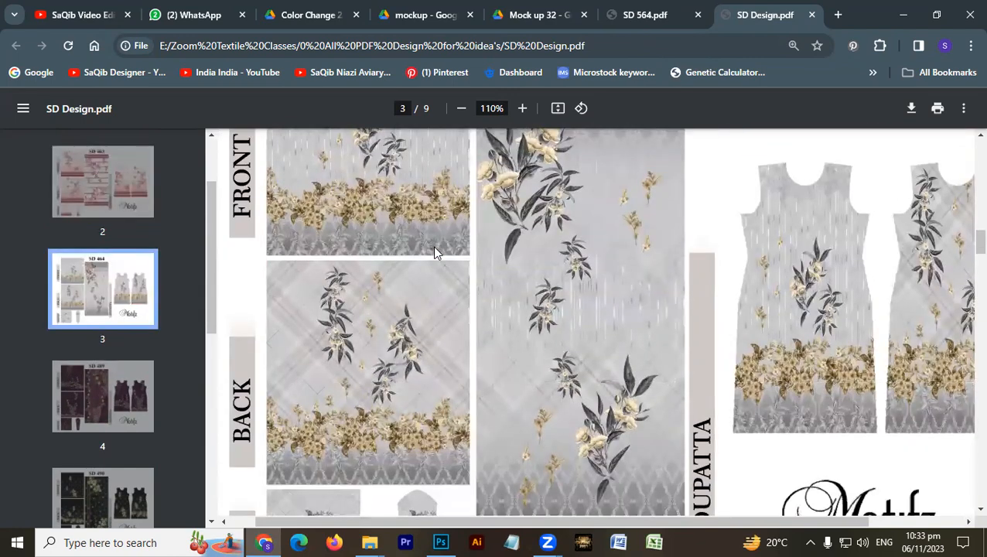
scroll(434, 251, up, 1)
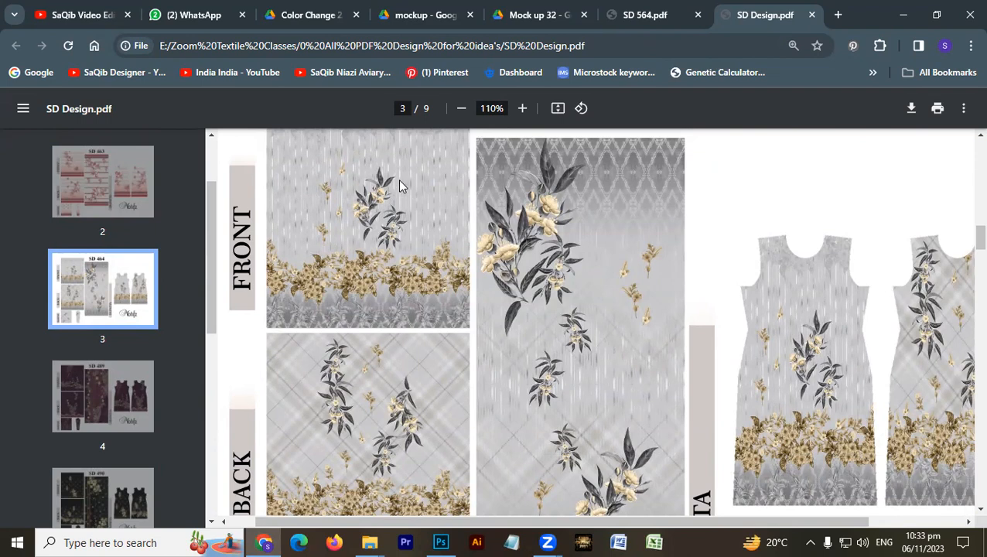
- Reduce the PDF zoom to 80% and compare the complete layouts of designs SD 464 and SD 489
click(460, 113)
click(462, 109)
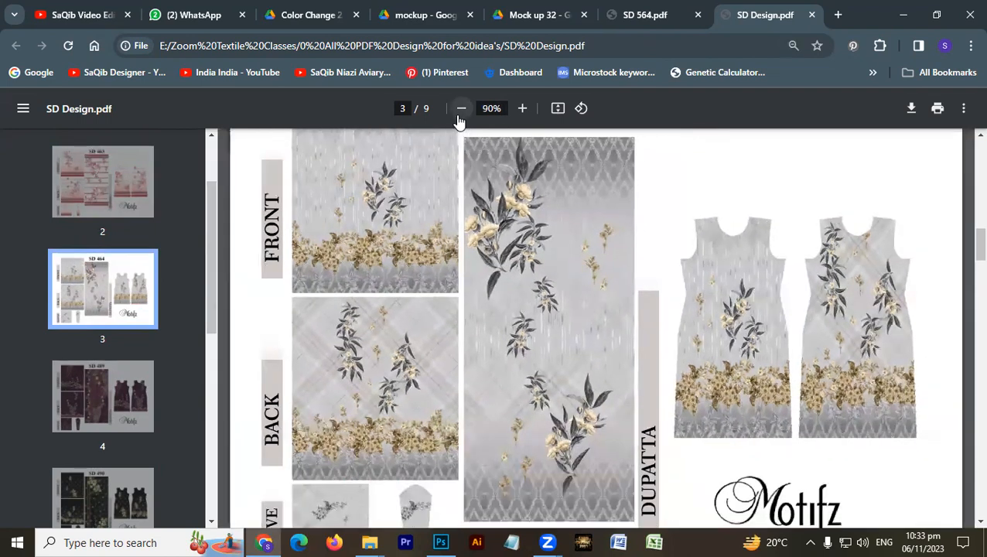
click(461, 109)
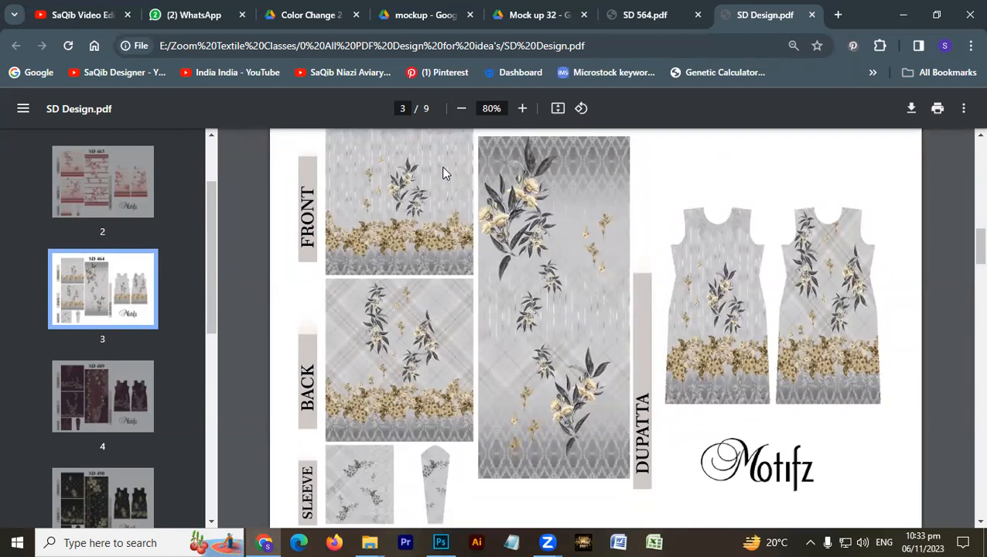
scroll(443, 173, down, 7)
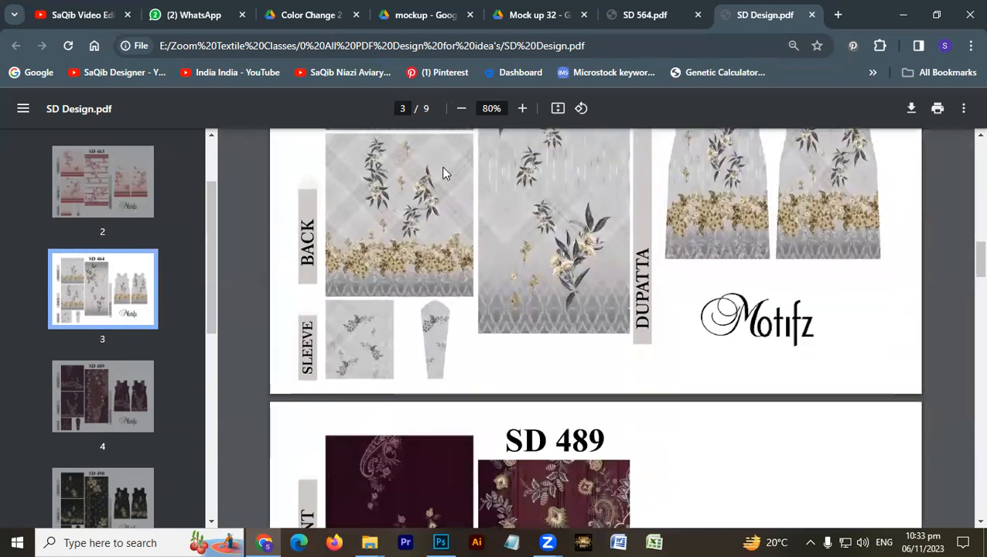
scroll(442, 173, up, 1)
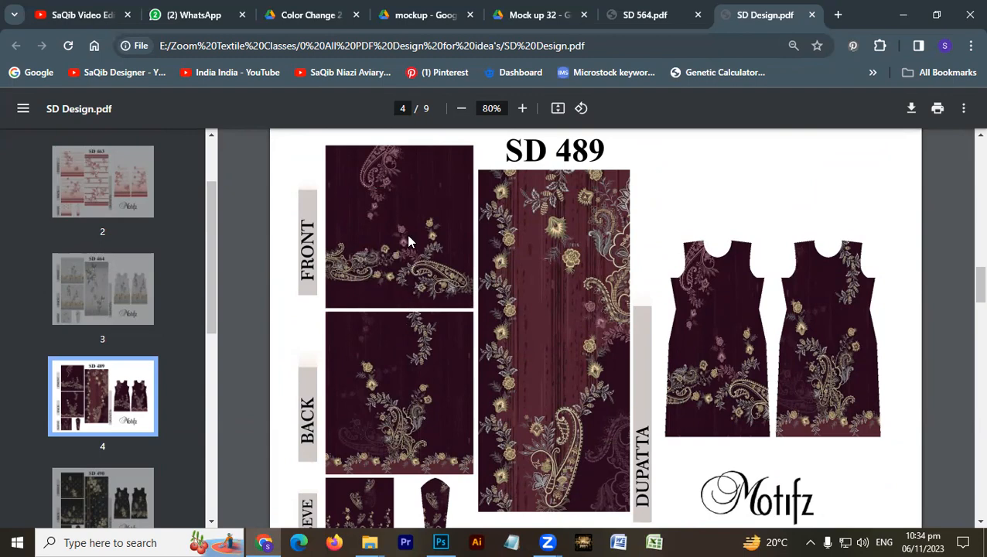
scroll(408, 237, up, 6)
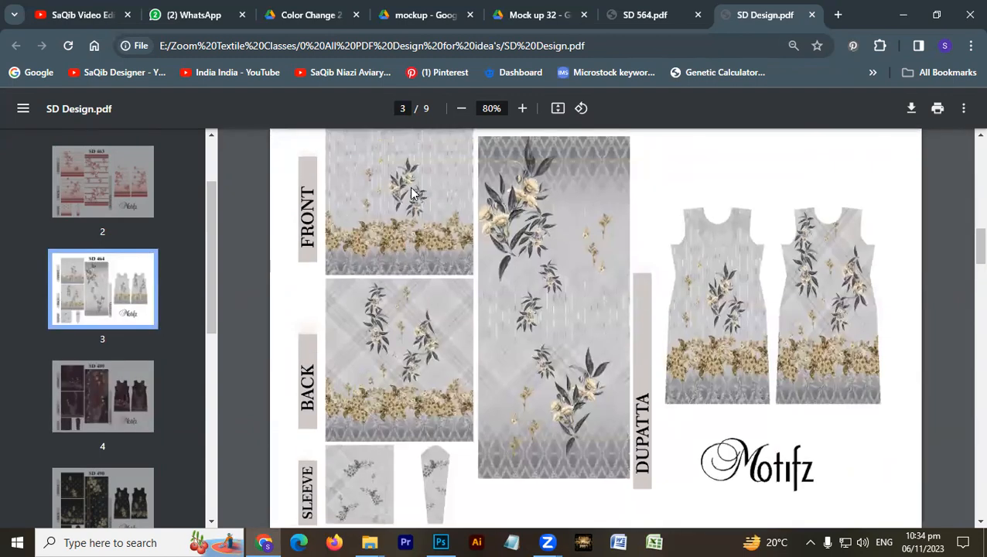
- Review the background styles of the designs from SD 462 and SD 463 through SD 490 and SD 517 to SD 518
scroll(401, 357, up, 7)
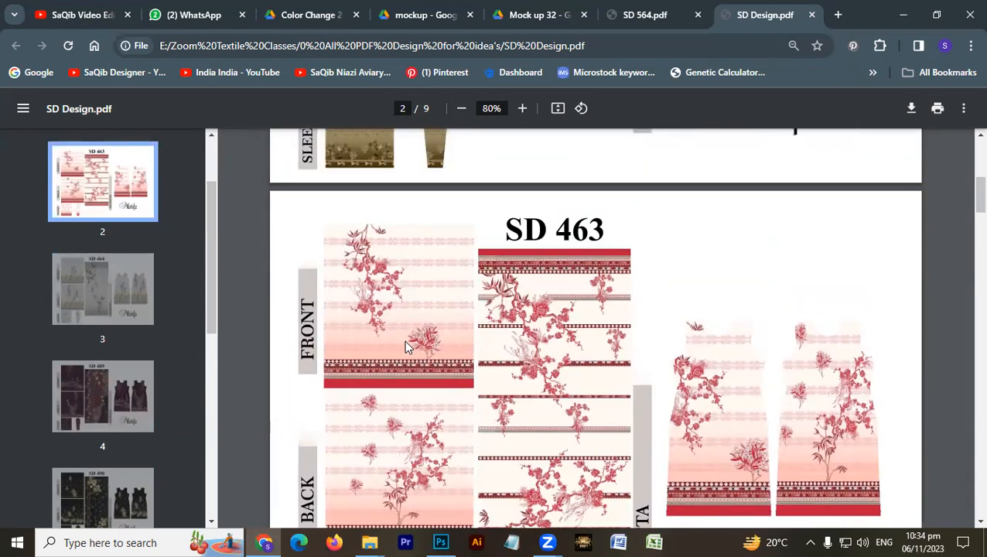
scroll(404, 346, up, 5)
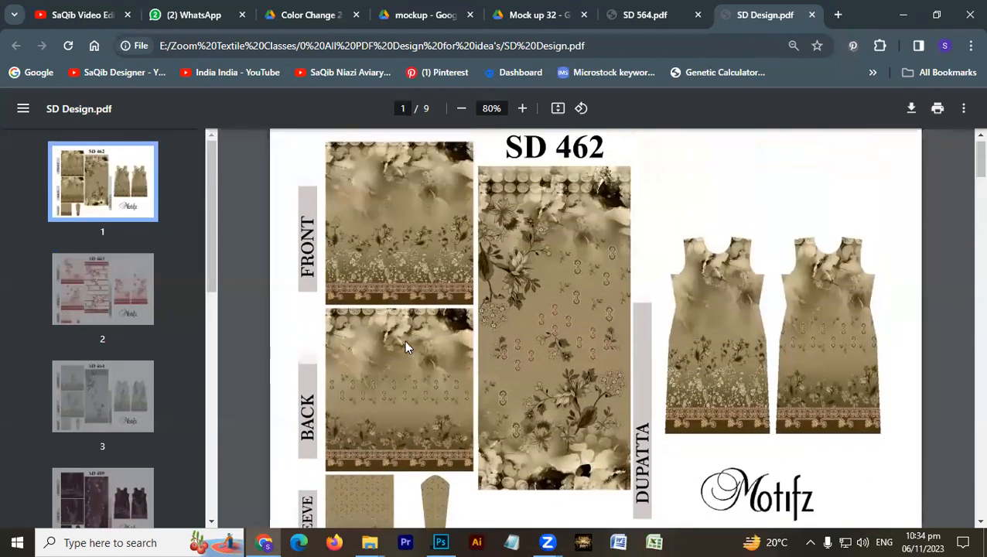
scroll(404, 346, up, 1)
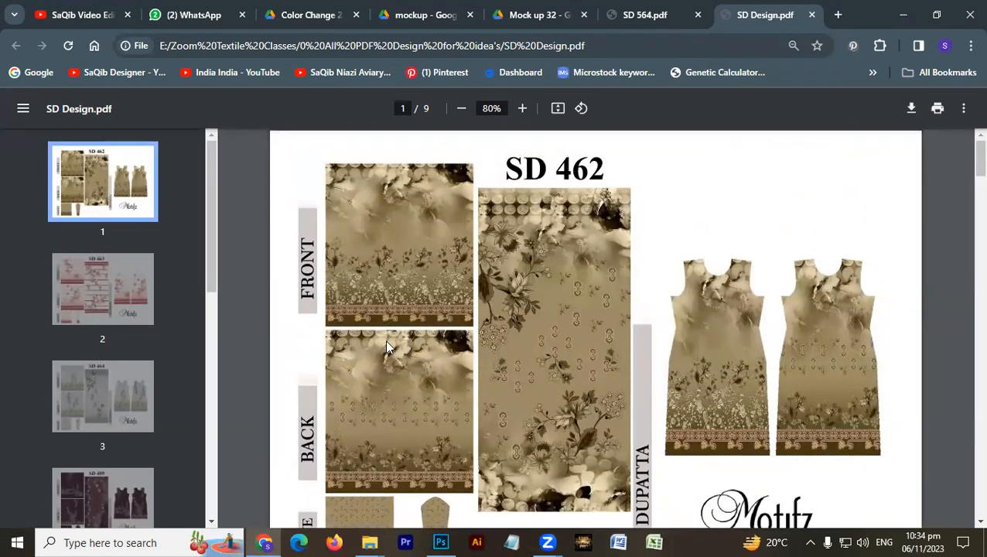
scroll(387, 347, down, 15)
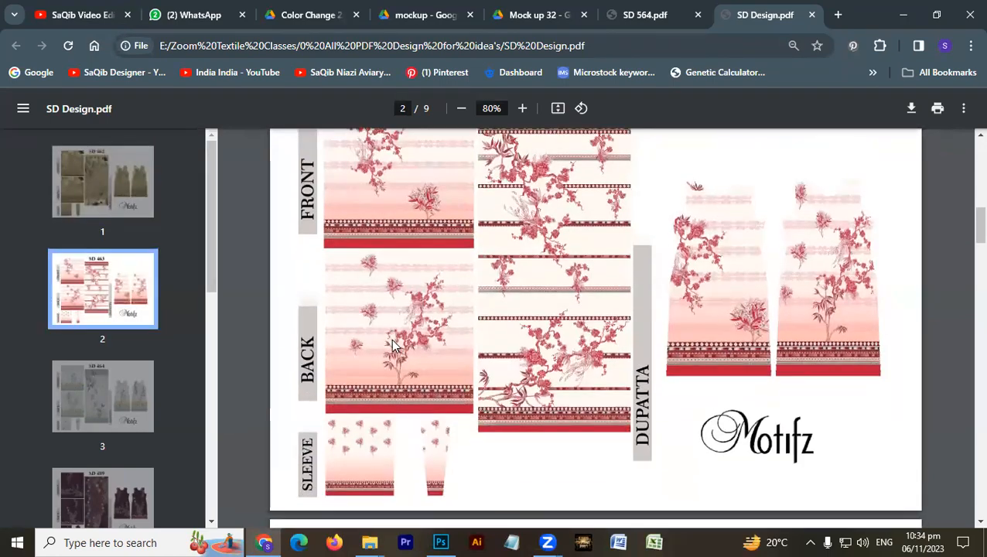
scroll(394, 346, down, 10)
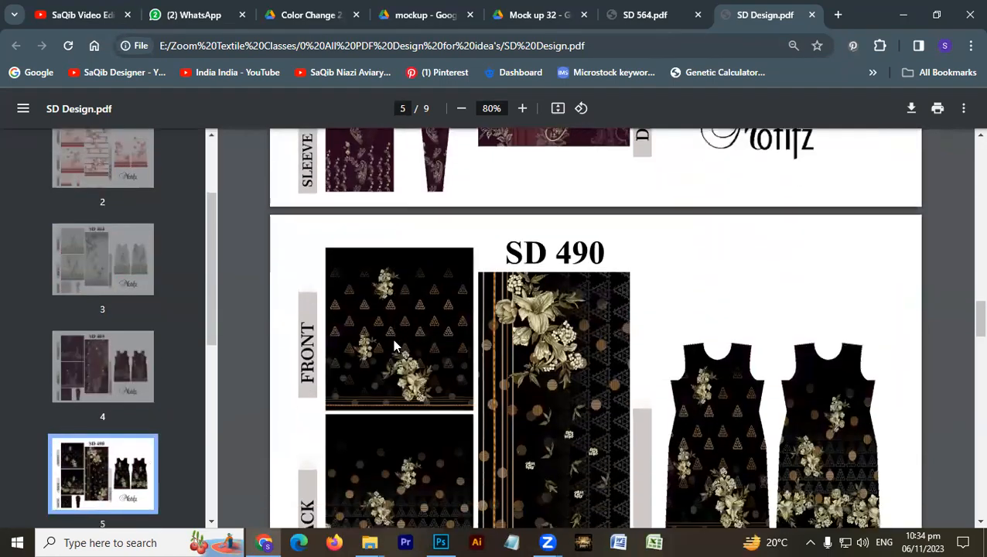
scroll(394, 346, down, 8)
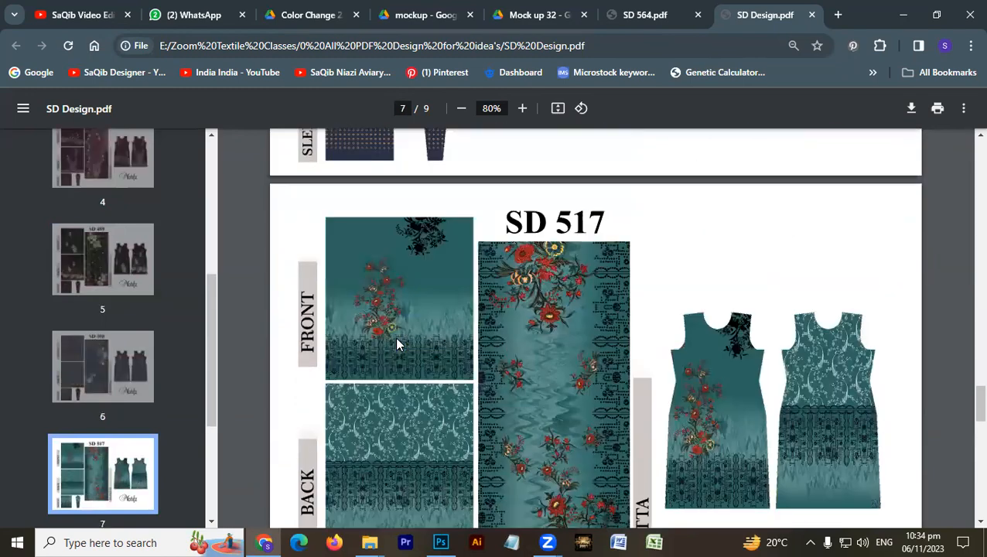
scroll(396, 345, down, 8)
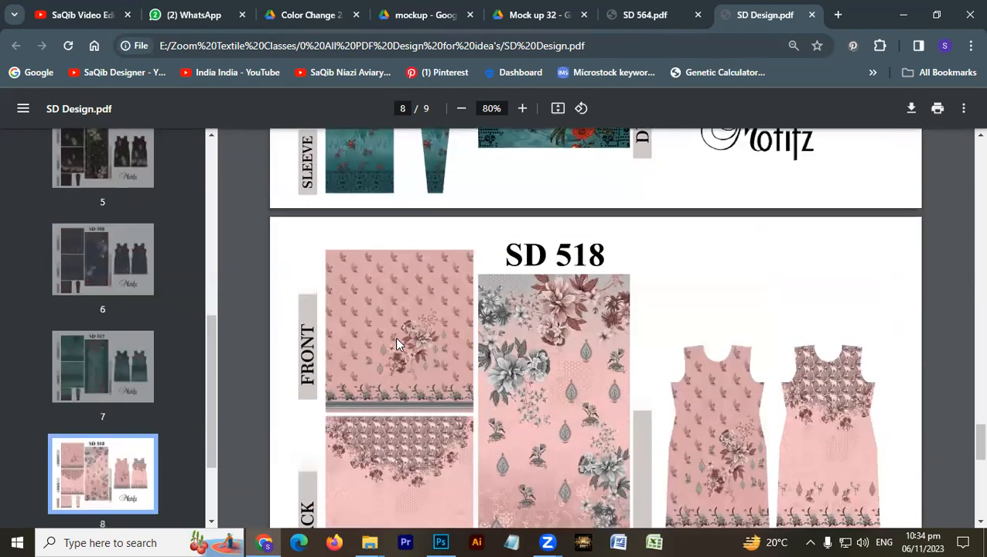
- View the layout of design SD 519, and return to the Untitled-1 artwork in Photoshop
scroll(397, 345, down, 8)
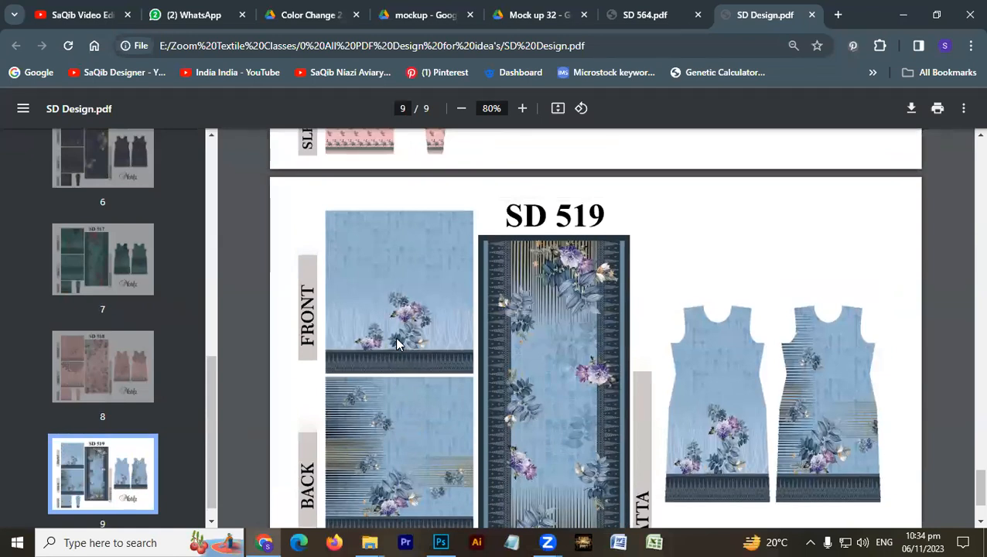
click(447, 537)
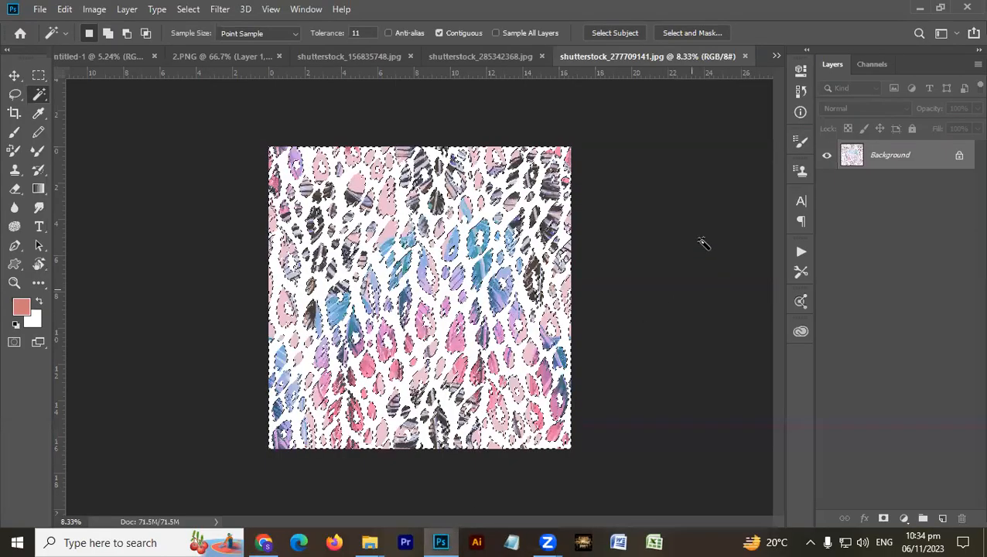
click(69, 58)
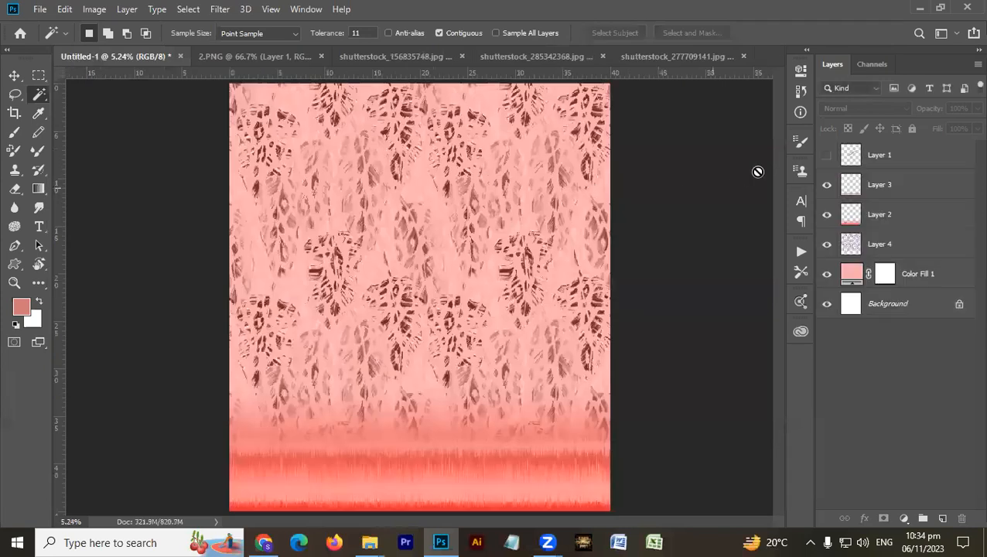
- Select Layer 4 with the animal print and preview other blend modes, keeping Luminosity
click(892, 248)
click(843, 109)
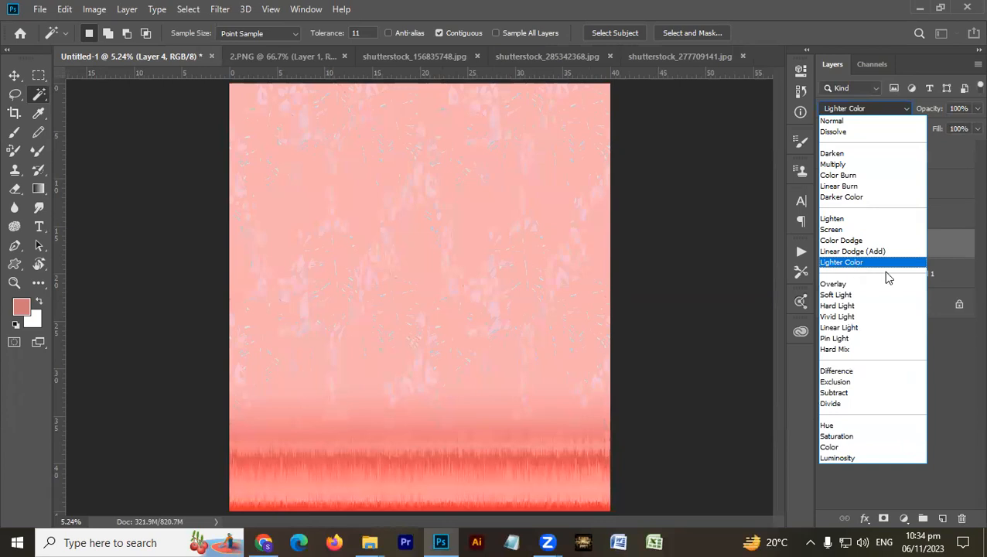
click(964, 356)
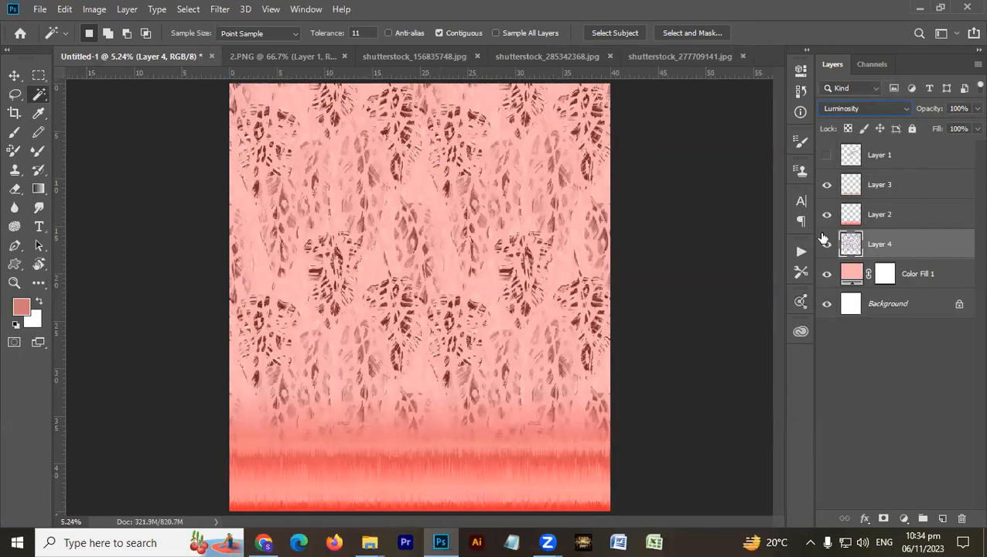
- Scale the animal print layer down to about 55%, keeping its lower-left corner at the canvas's left edge
key(ctrl+t)
drag(606, 87, 438, 254)
key(Return)
key(w)
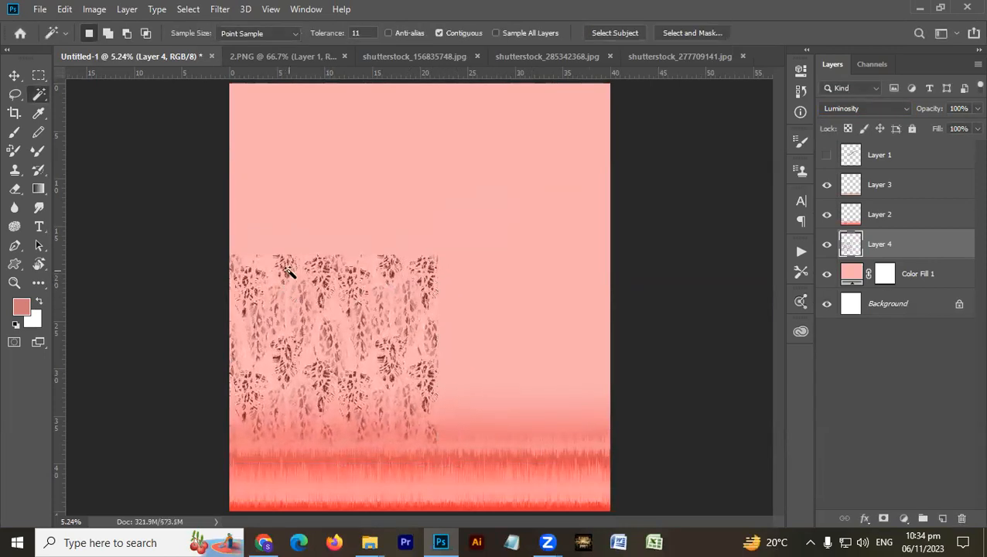
- Duplicate the reduced animal print to the right to fill the canvas width, and merge the copy into Layer 4
key(v)
drag(286, 277, 497, 277)
key(ctrl+e)
- Switch to File Explorer and browse the Searching 2023 folder for pattern images that could fill the artwork's upper area
mouse_move(370, 543)
click(520, 402)
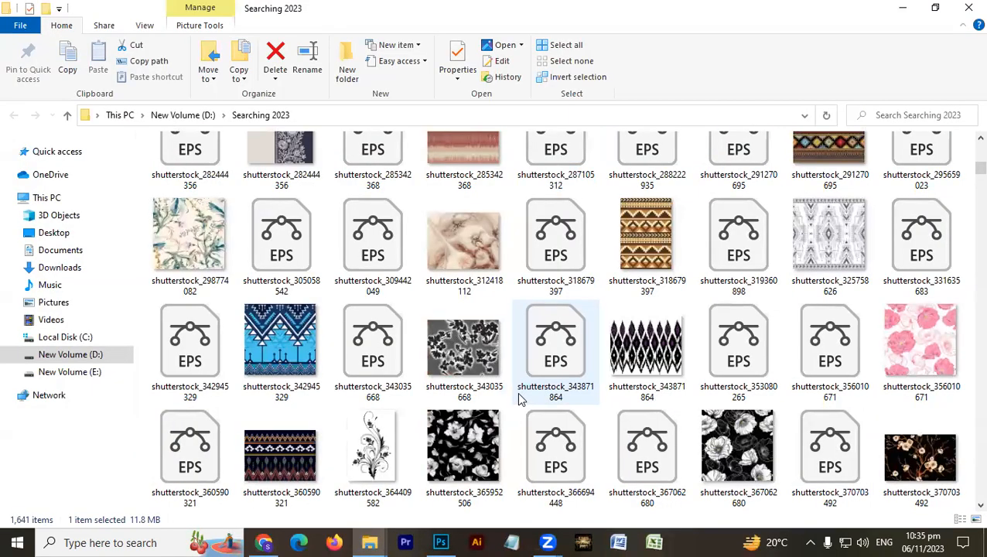
scroll(520, 400, down, 3)
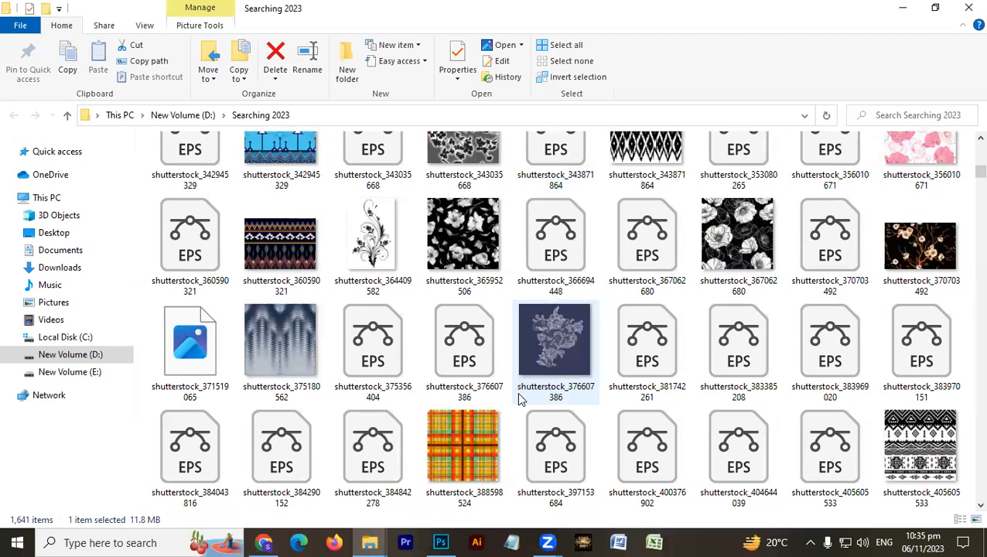
scroll(520, 400, down, 1)
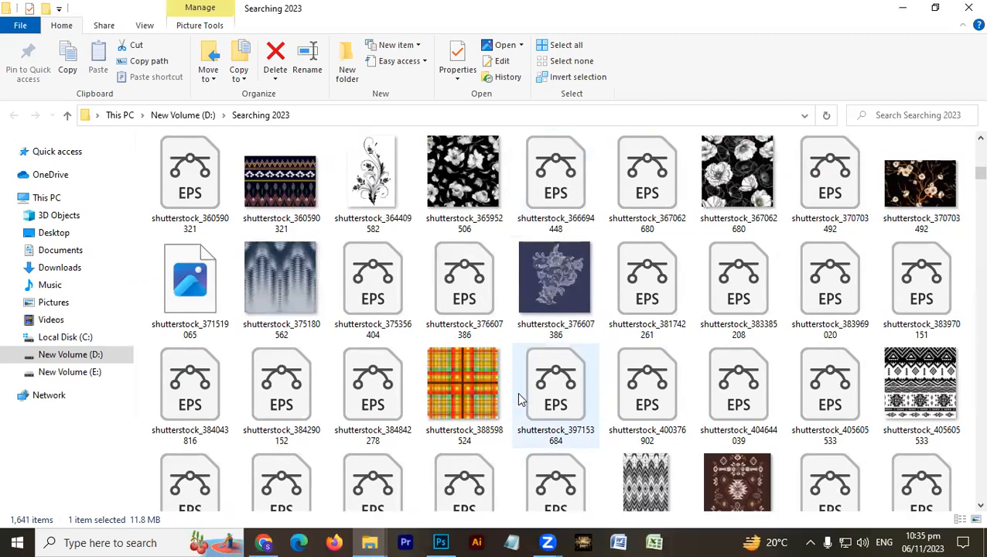
scroll(520, 400, down, 2)
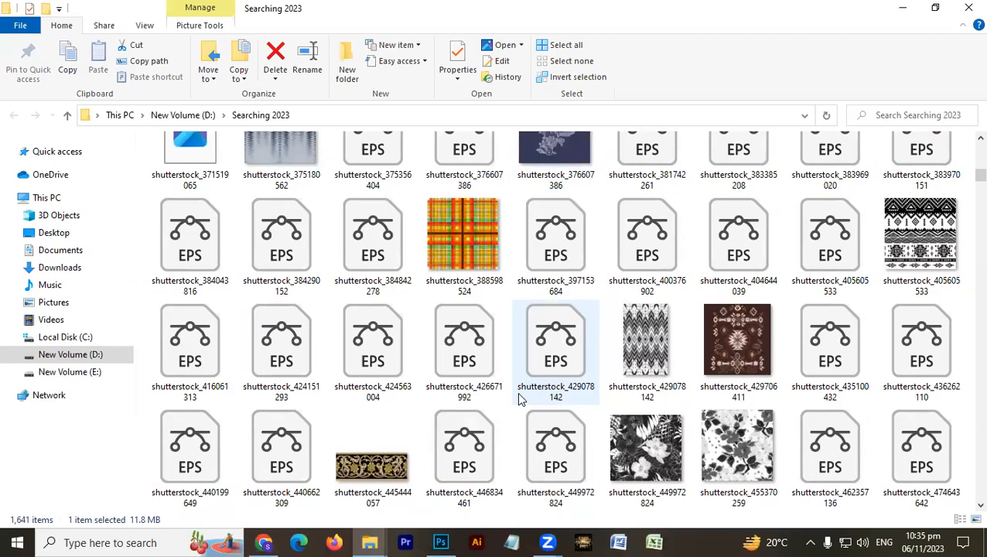
scroll(519, 400, down, 3)
scroll(520, 400, down, 3)
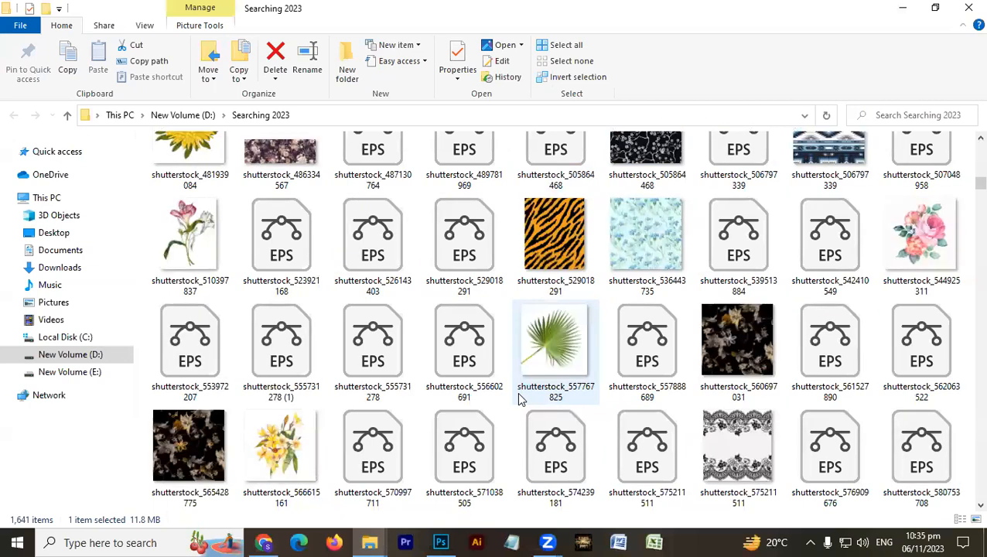
scroll(520, 400, down, 3)
scroll(520, 400, down, 3)
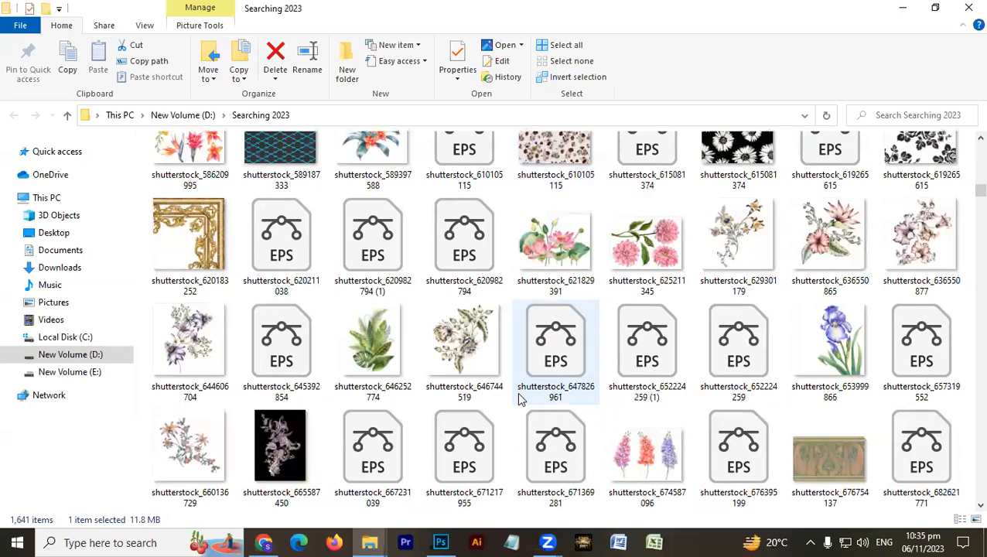
key(alt+Tab)
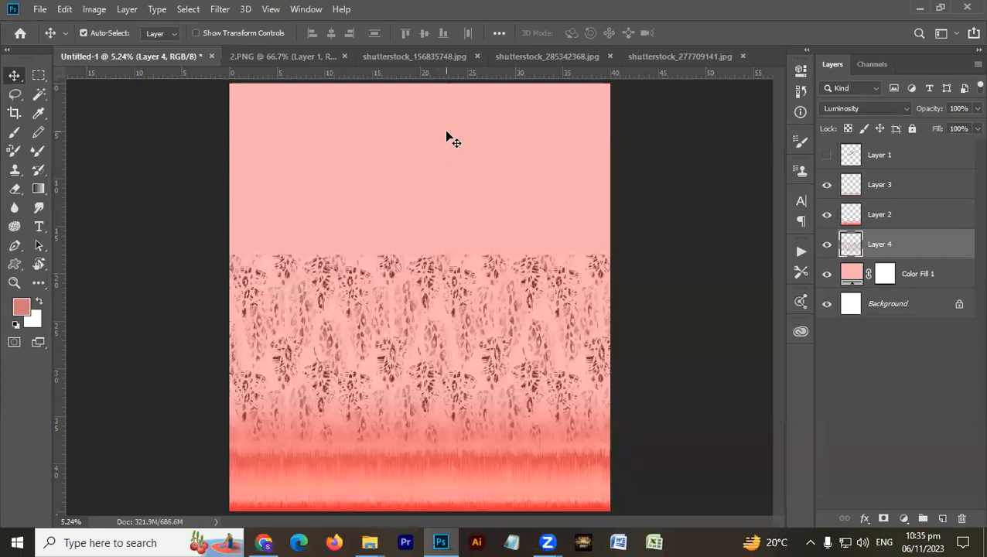
key(alt+Tab)
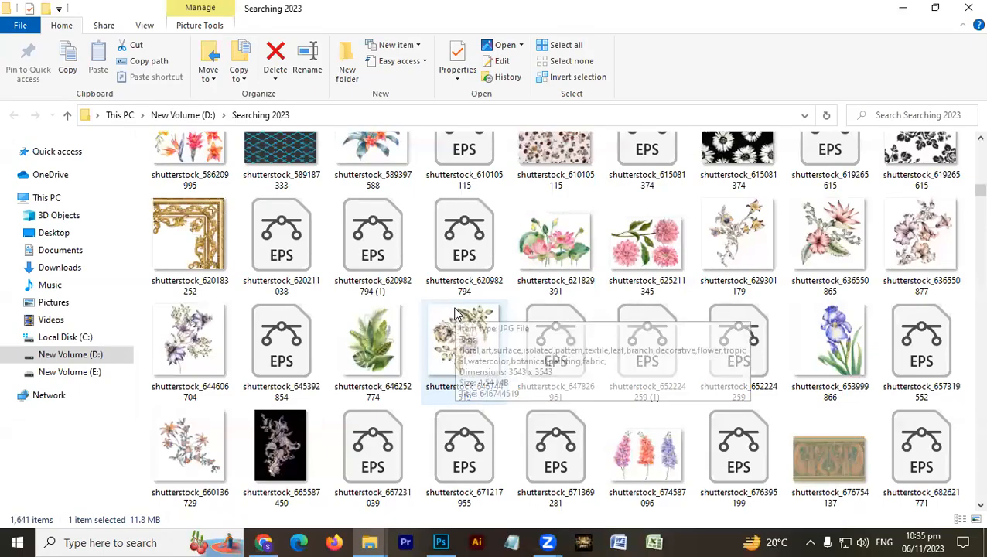
- Go back up the image list and check the black-and-white zigzag pattern shutterstock_429078142
scroll(456, 313, up, 5)
scroll(456, 313, up, 3)
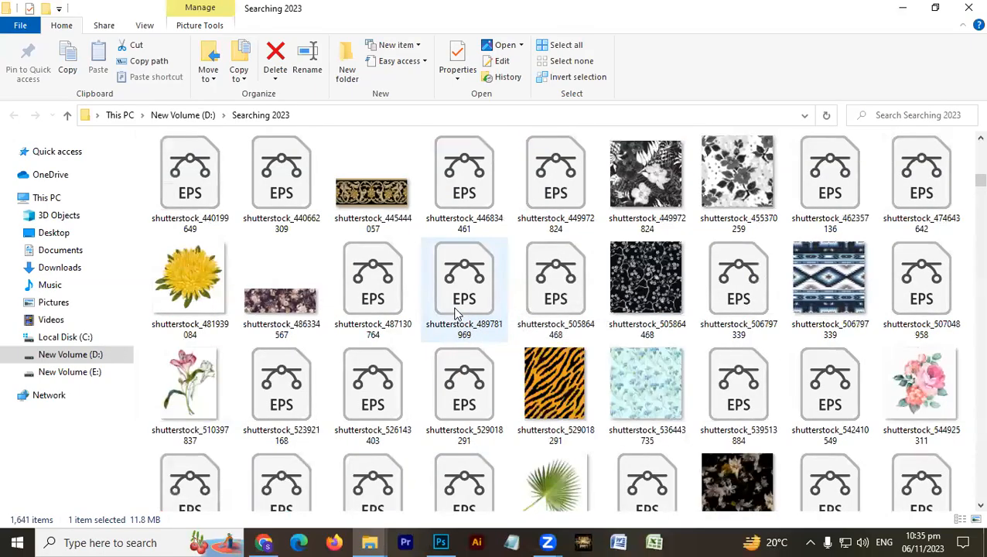
scroll(457, 314, up, 3)
click(643, 275)
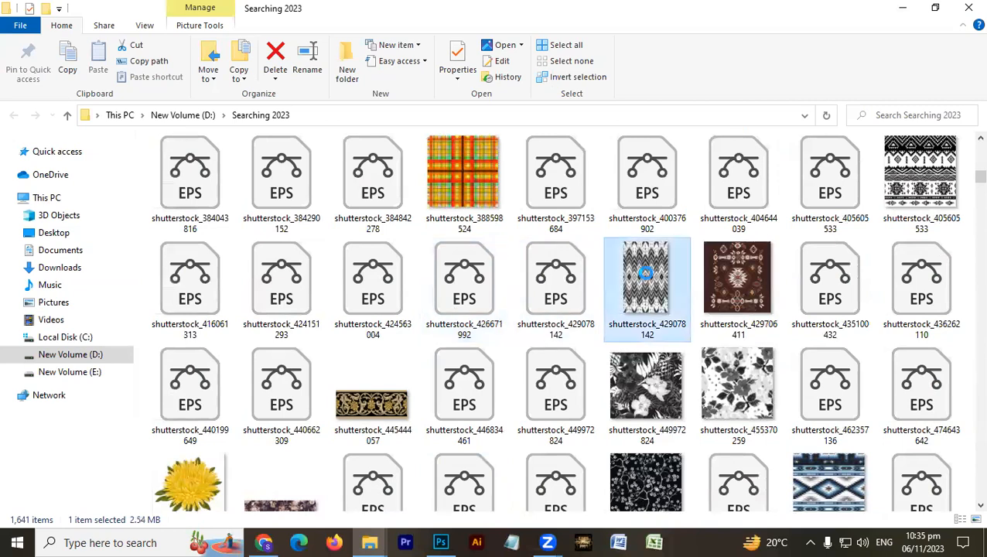
- Switch to Photoshop and close 2.PNG, shutterstock_156835748, shutterstock_285342368 and shutterstock_277709141, leaving only Untitled-1 open
key(alt)
key(alt)
key(alt+Tab)
key(ctrl+Tab)
key(ctrl+w)
key(ctrl+Tab)
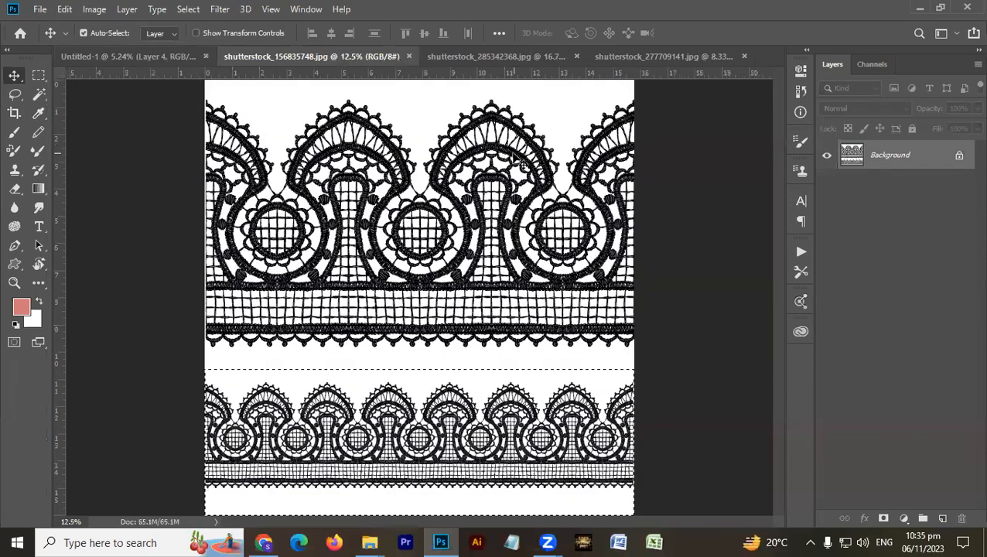
key(ctrl+w)
key(ctrl+Tab)
key(ctrl+w)
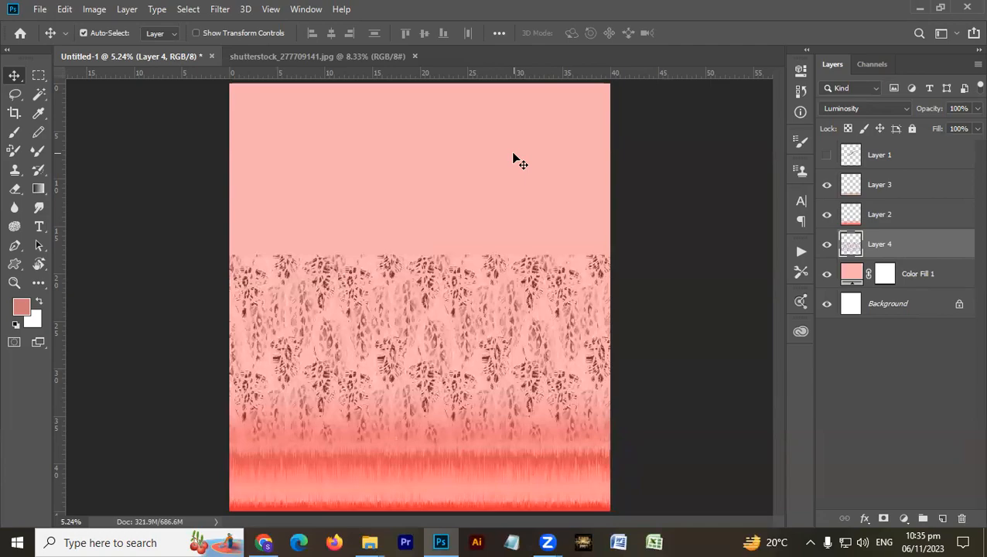
key(ctrl+Tab)
key(ctrl+w)
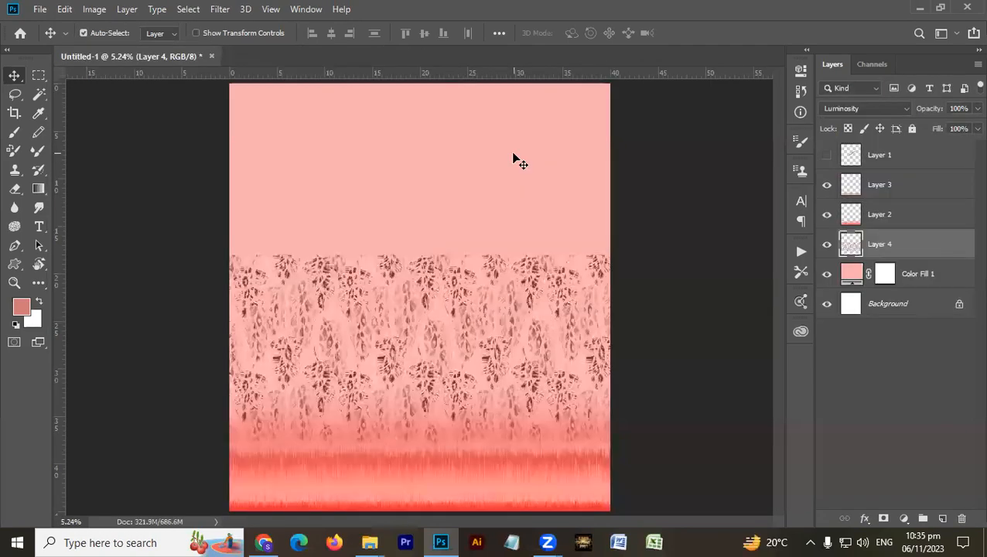
- Return to the Searching 2023 folder and check the images shutterstock_429706411, shutterstock_455370259 and shutterstock_506797339
key(alt+Tab)
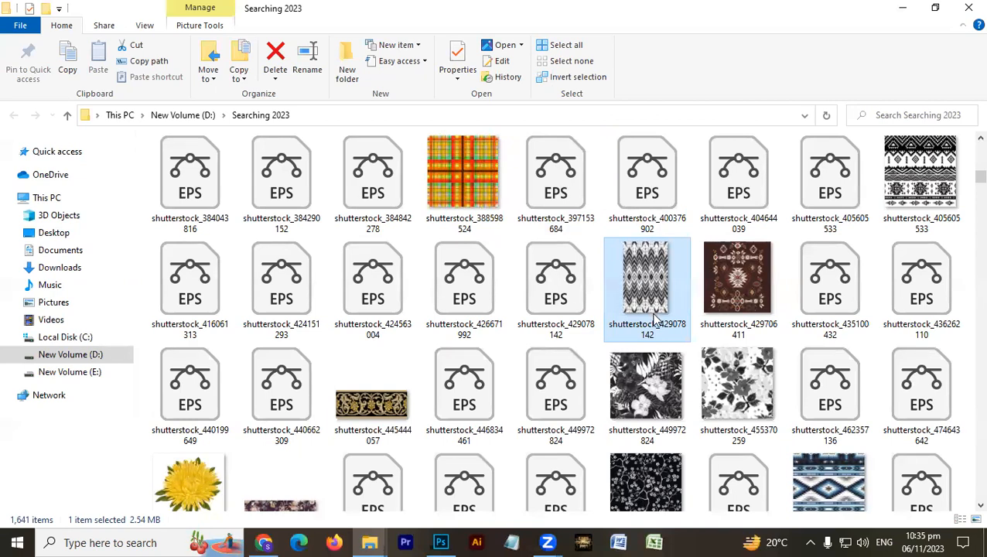
click(763, 324)
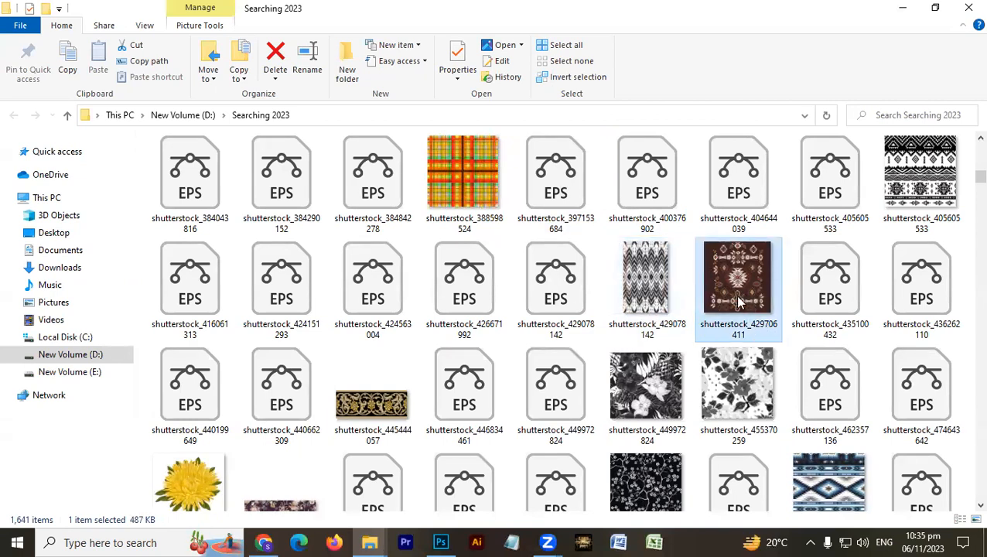
click(753, 408)
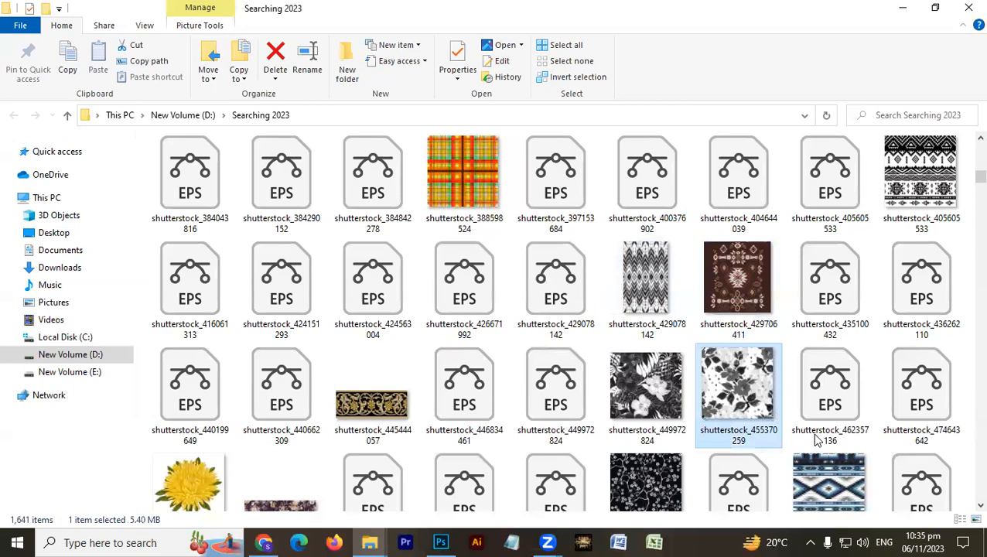
click(832, 486)
- Find the pale ikat pattern shutterstock_746862325 in the Searching 2023 folder and open it with Adobe Photoshop CC 2019
scroll(395, 434, down, 10)
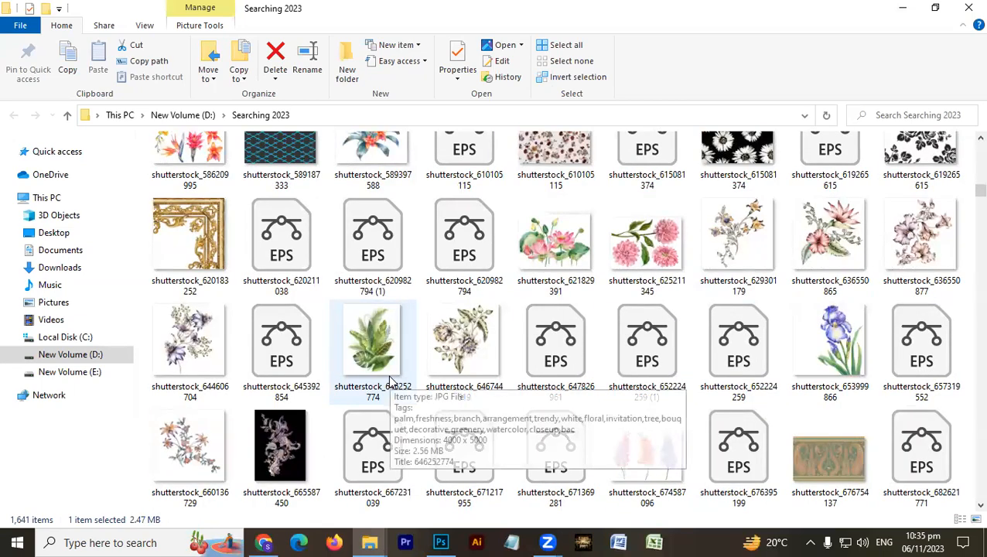
scroll(462, 300, down, 5)
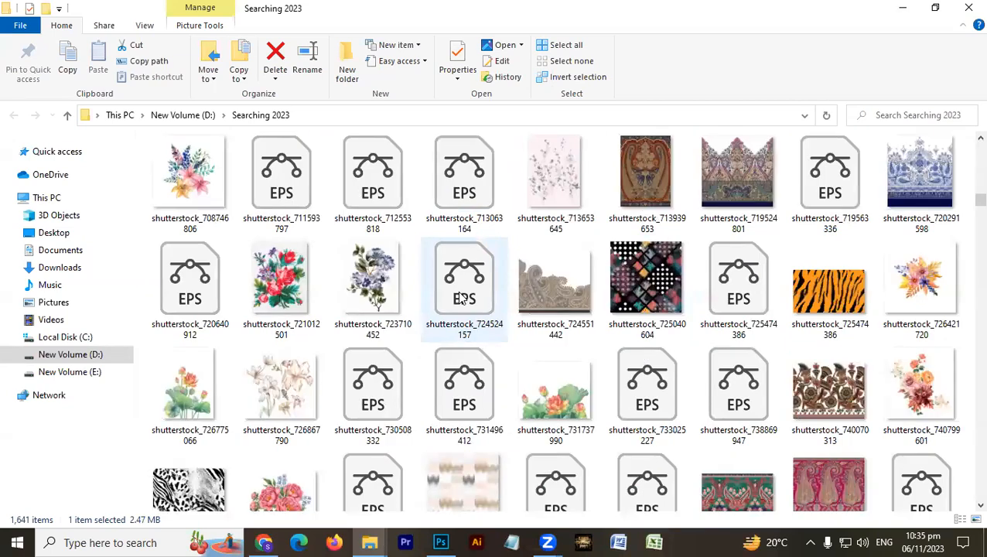
scroll(462, 299, up, 3)
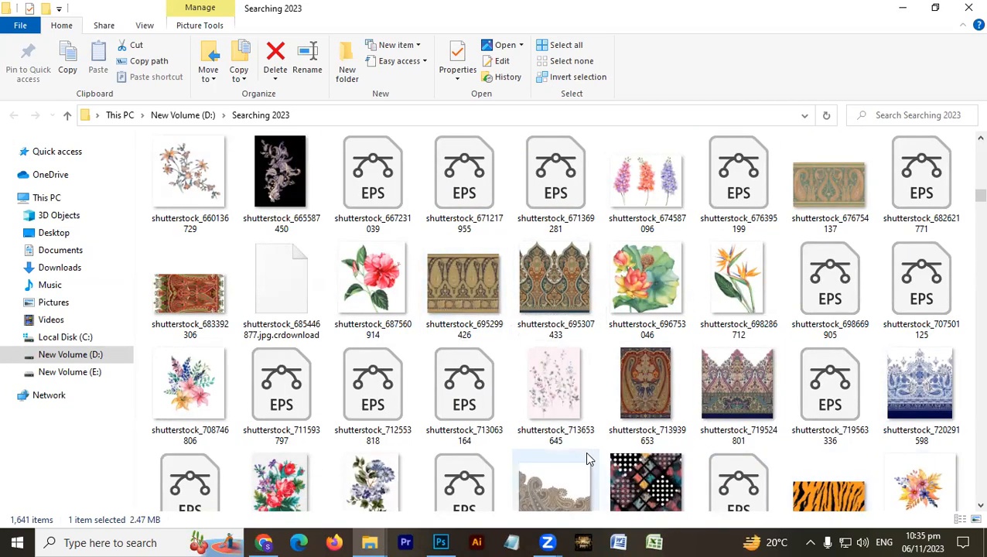
scroll(520, 447, down, 2)
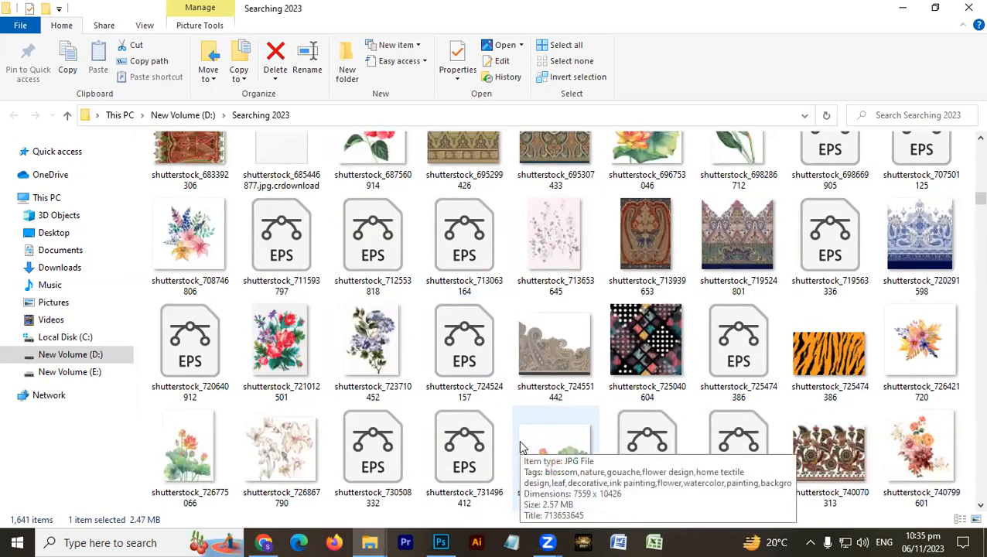
scroll(520, 444, down, 2)
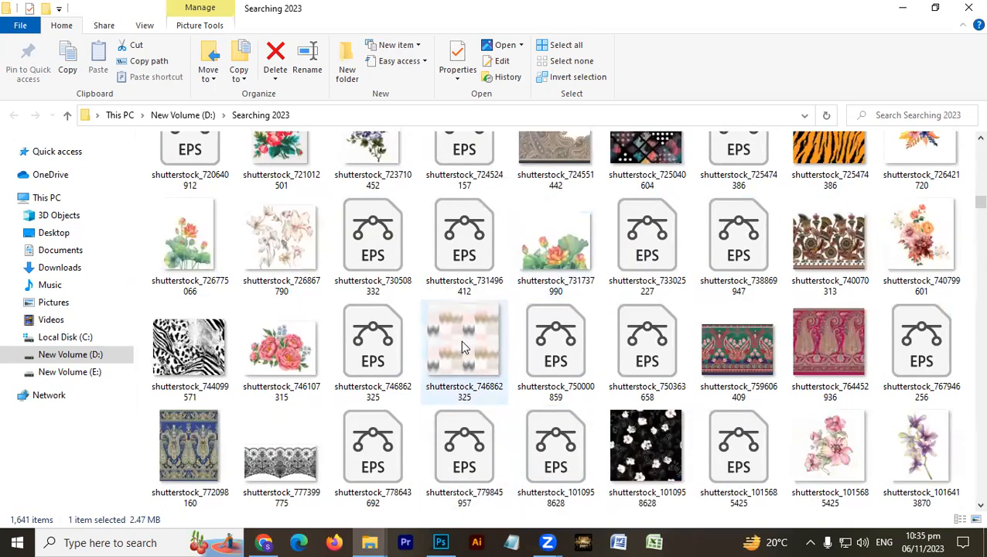
click(462, 344)
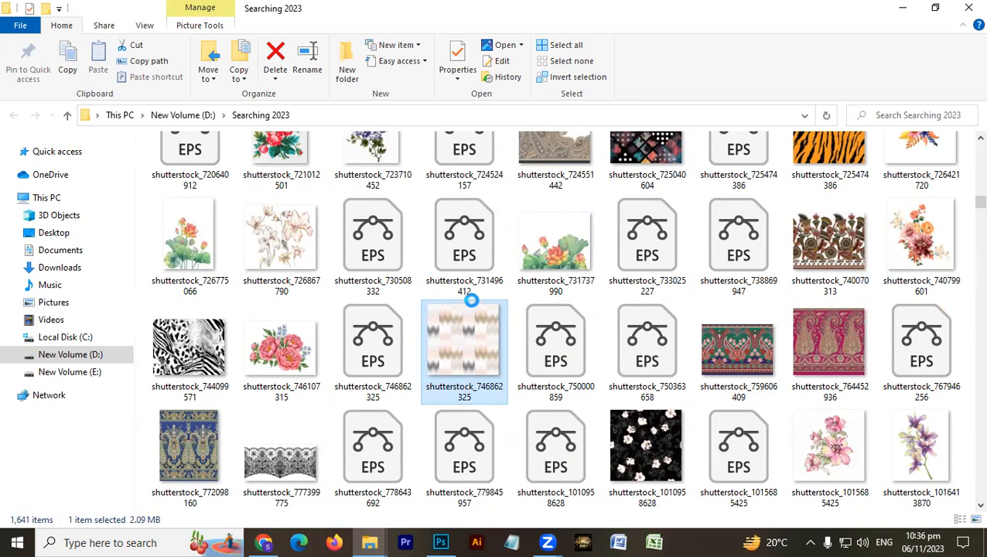
right_click(459, 307)
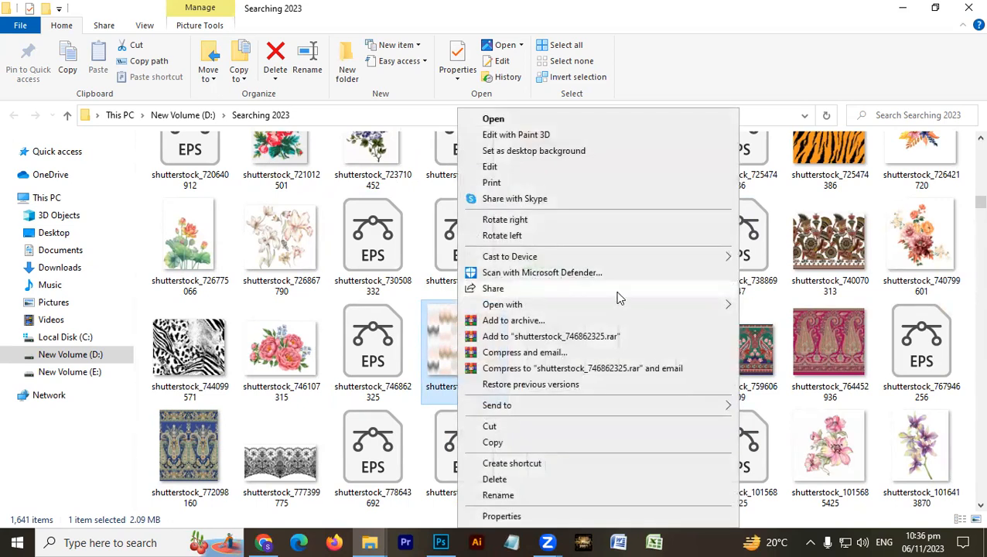
mouse_move(652, 306)
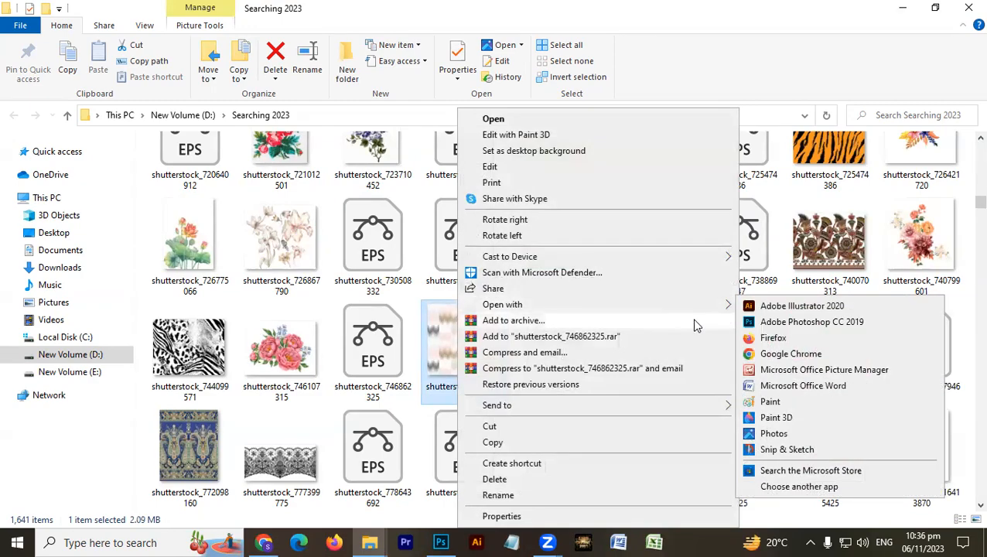
click(784, 322)
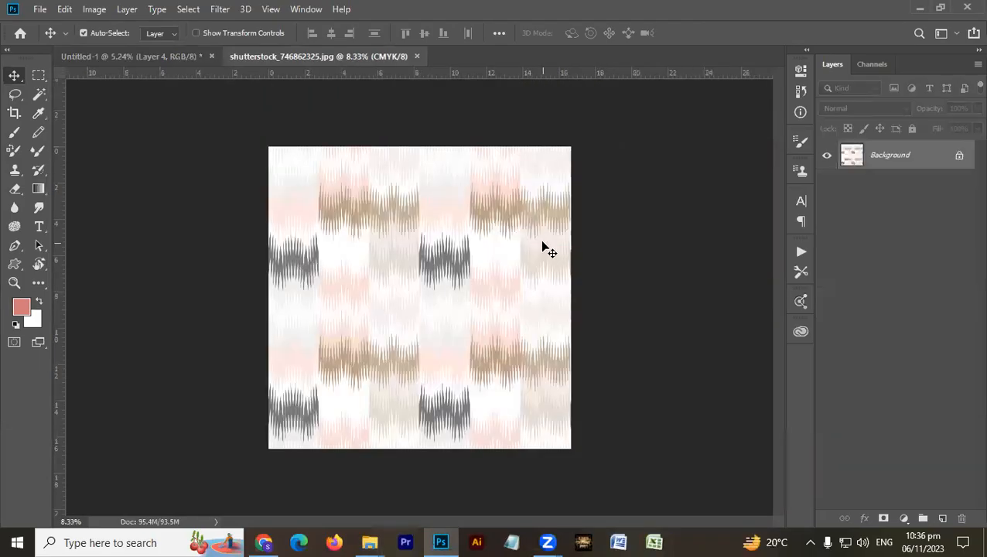
- Copy the ikat pattern into Untitled-1 as a layer above the animal print and set its blend mode to Luminosity
drag(335, 179, 405, 220)
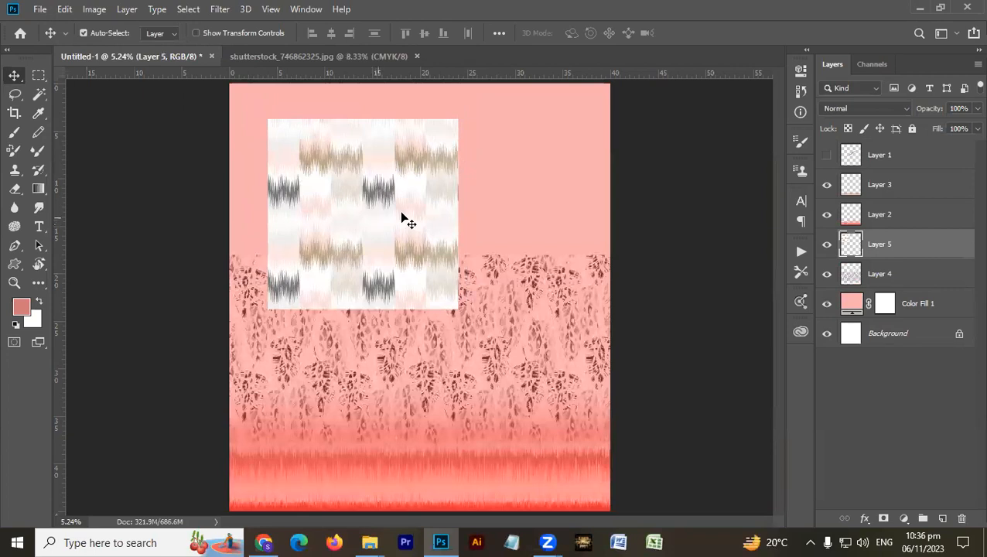
click(828, 109)
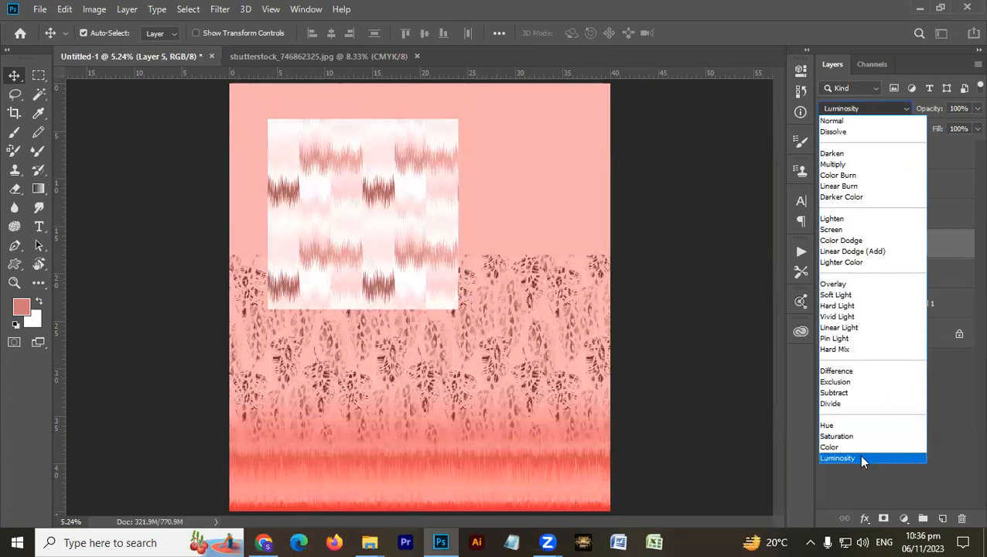
click(859, 456)
- Move the ikat pattern to the horizontal centre of the canvas's upper area and reduce its layer opacity to 50%
drag(385, 277, 442, 262)
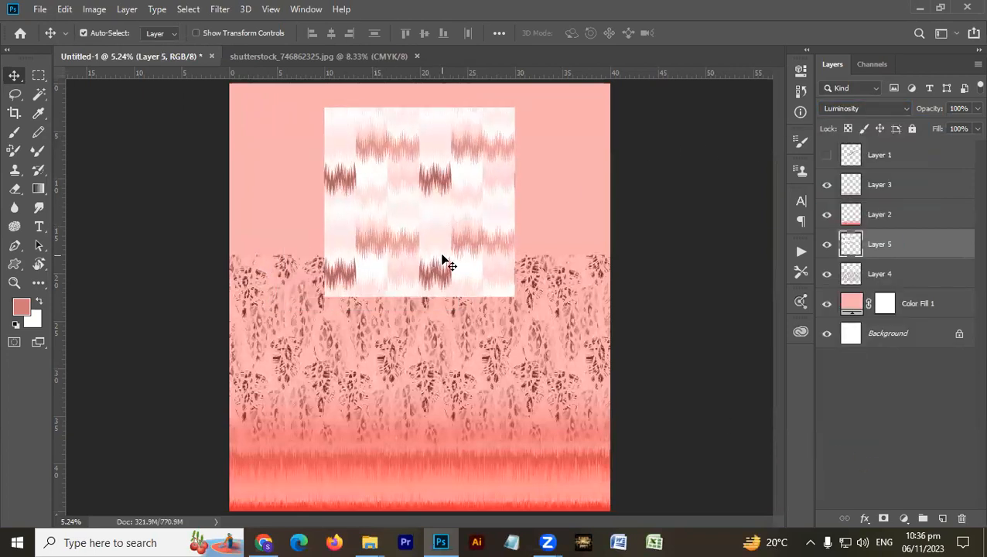
key(3)
key(5)
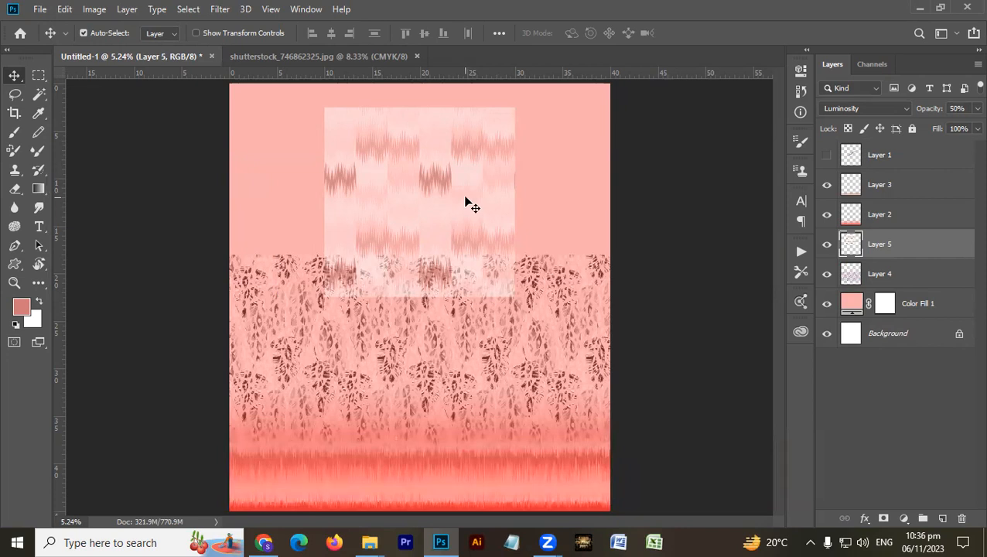
- Delete the ikat pattern layer from the canvas's upper area
drag(445, 229, 476, 216)
key(Delete)
key(alt+Tab)
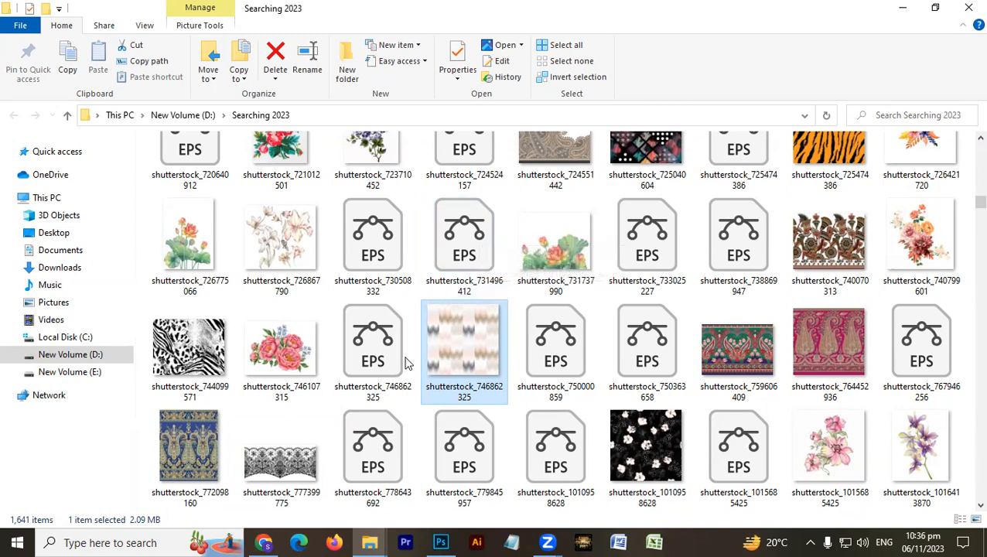
scroll(373, 362, down, 5)
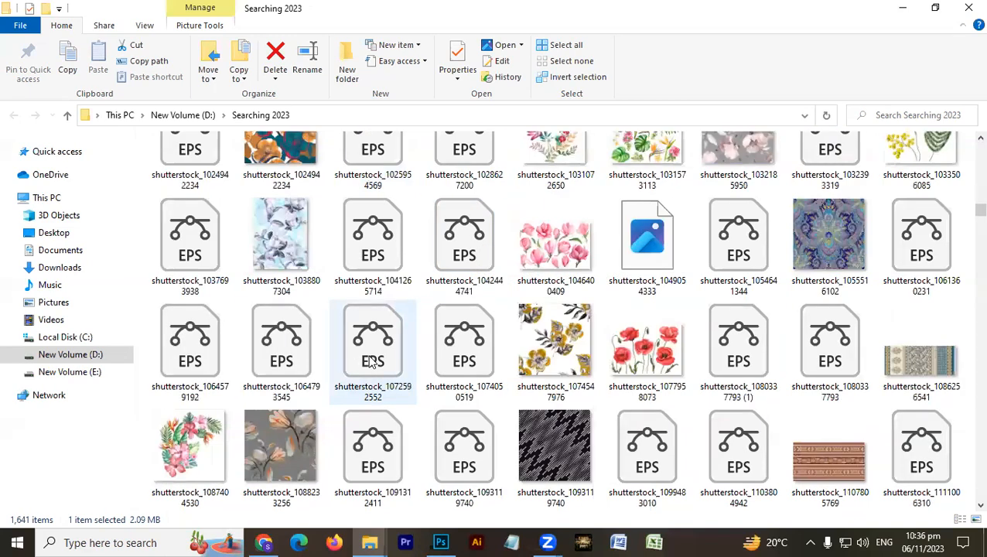
scroll(373, 362, down, 2)
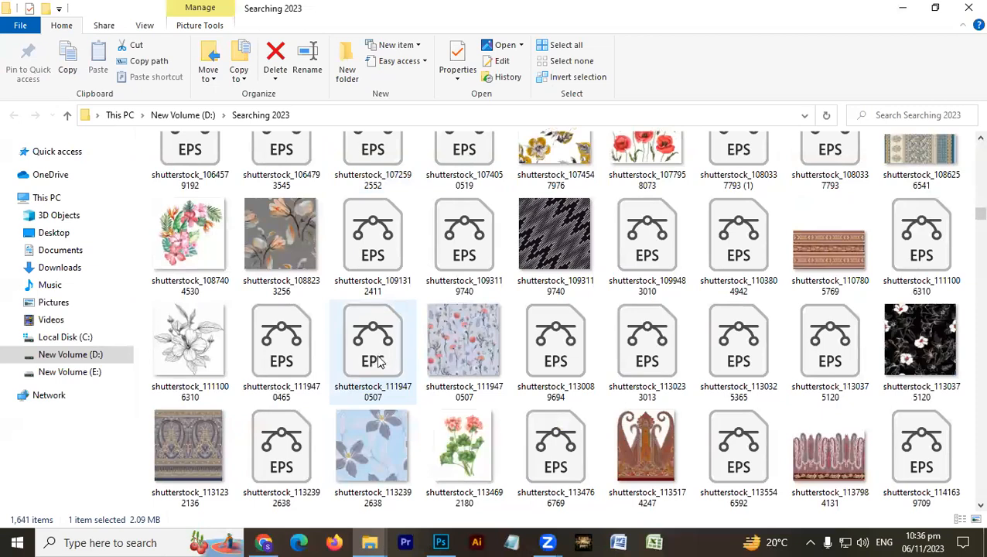
scroll(454, 380, up, 2)
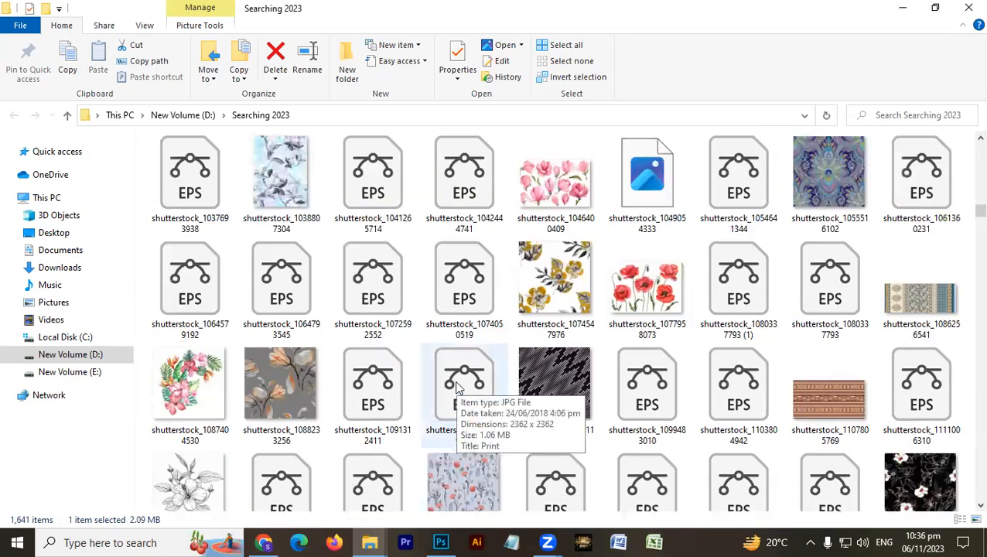
scroll(456, 387, down, 4)
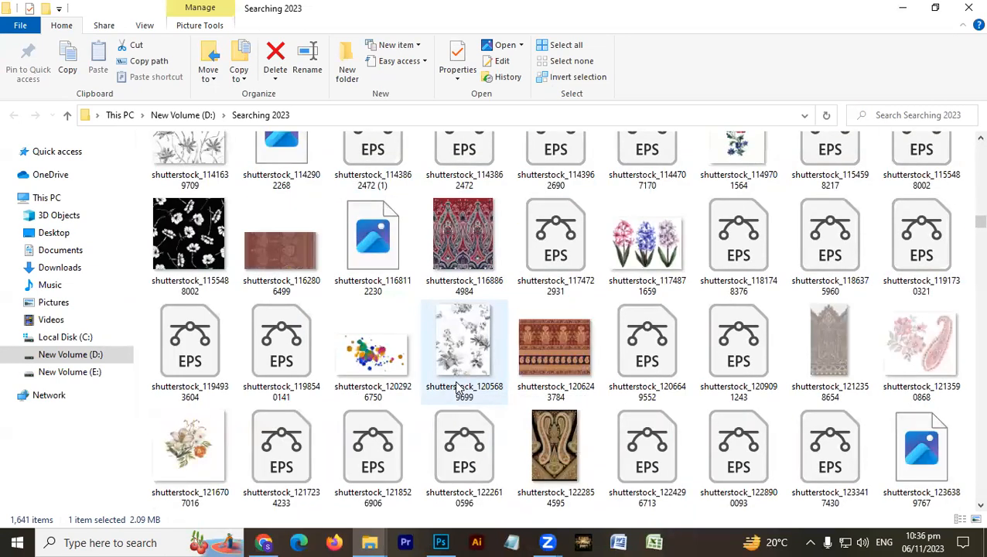
scroll(457, 387, down, 4)
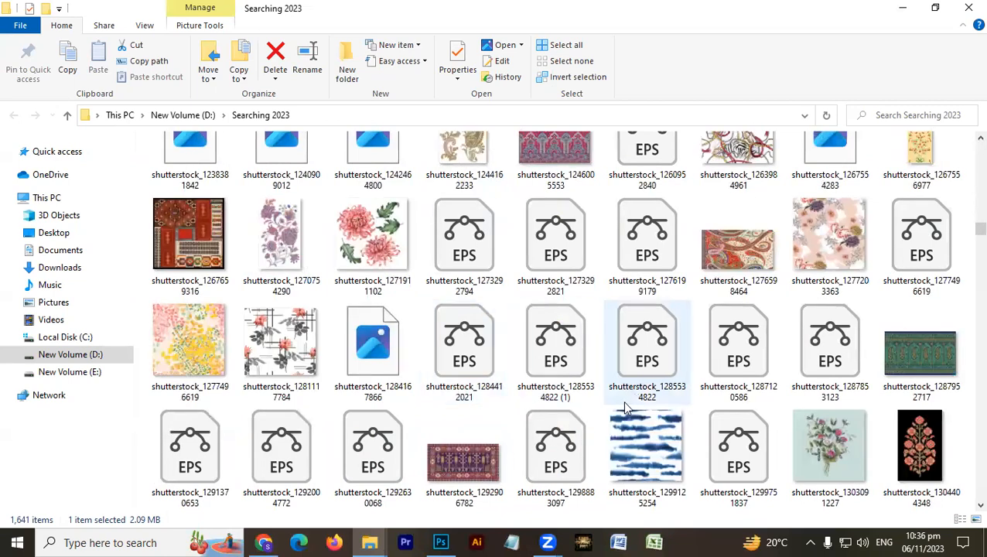
click(656, 449)
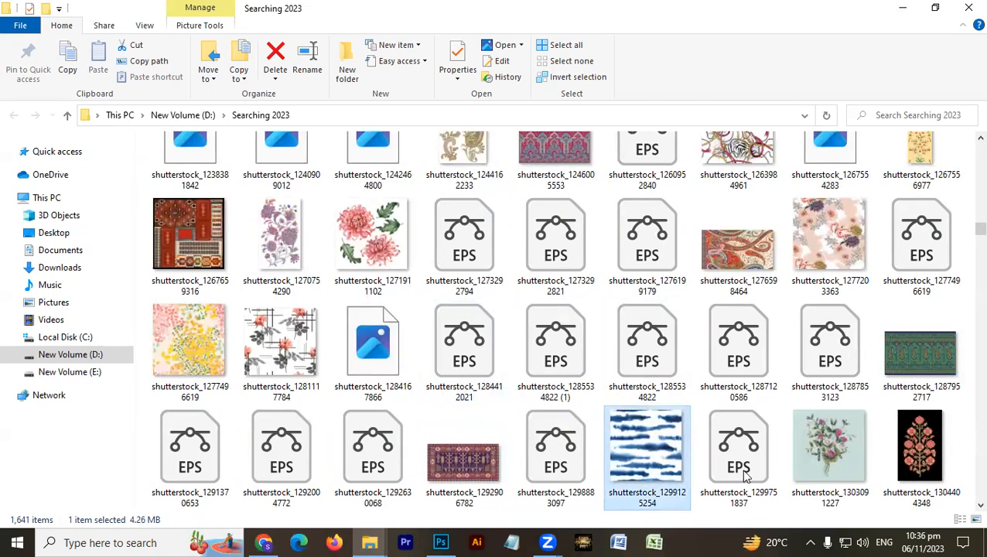
right_click(653, 447)
mouse_move(725, 219)
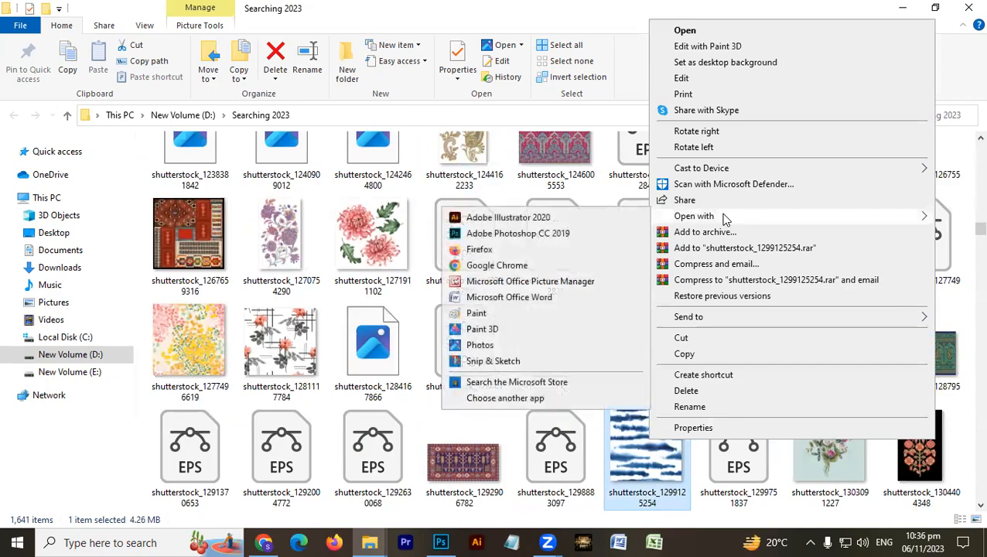
click(541, 238)
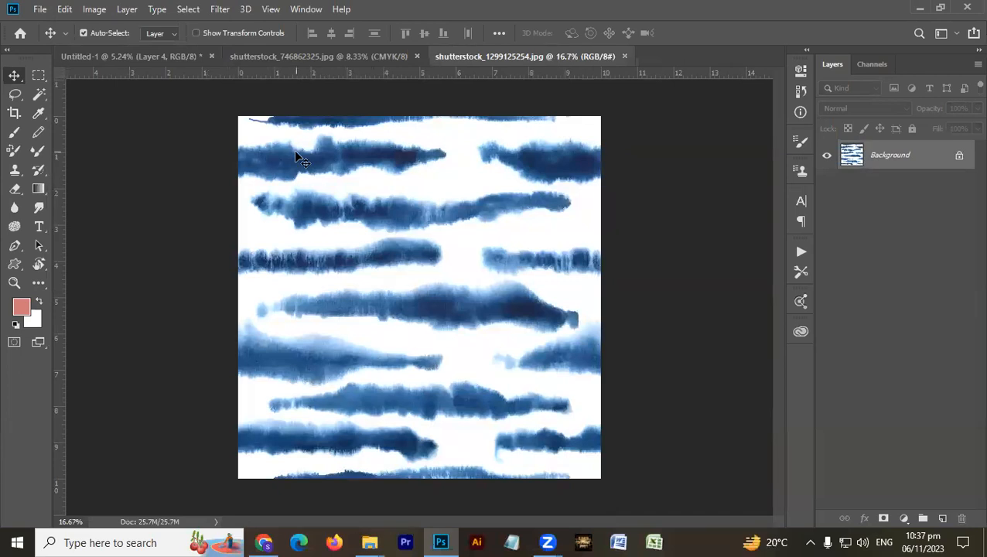
- Copy the blue stripe pattern into Untitled-1's upper-left corner and tile a merged duplicate directly beside it
drag(160, 62, 302, 148)
key(alt+Tab)
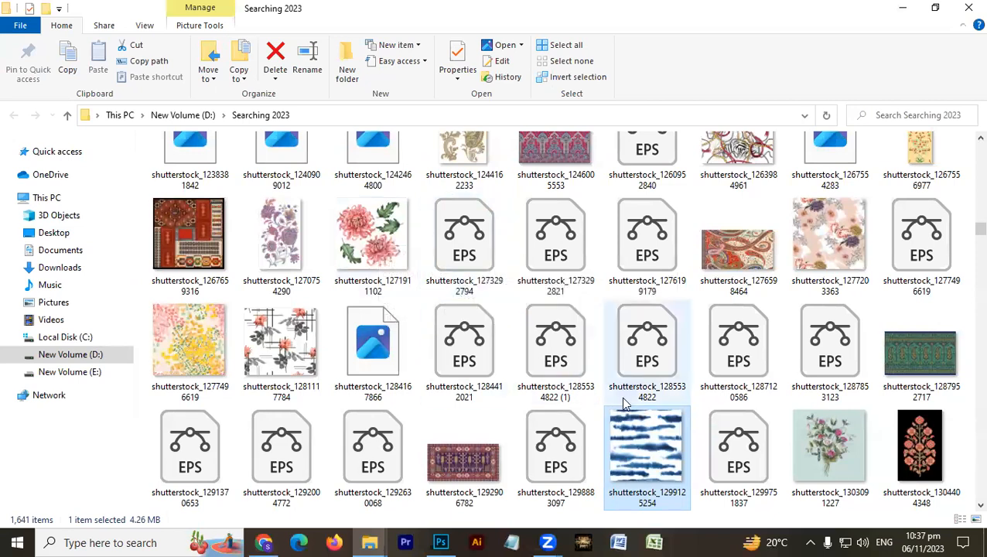
click(272, 334)
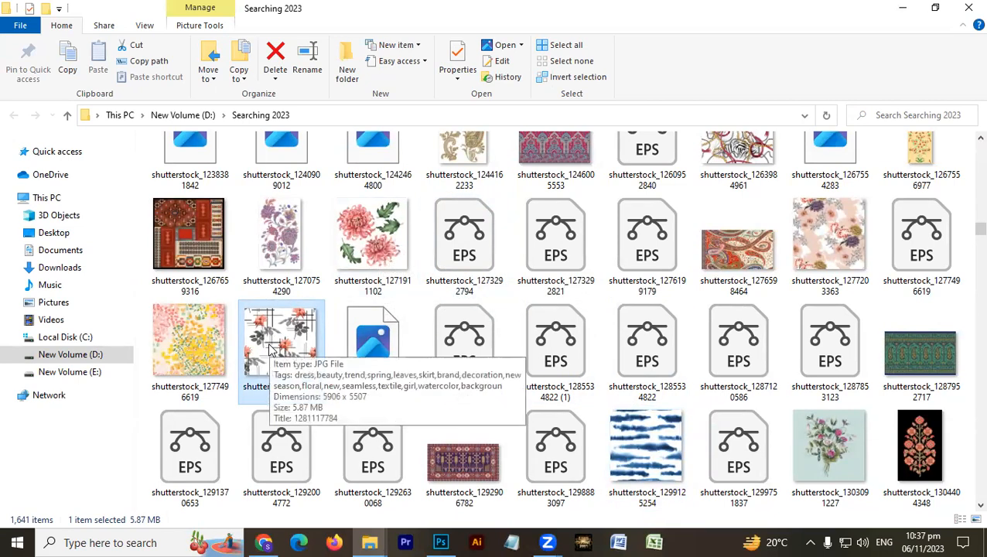
key(alt+Tab)
drag(304, 163, 415, 164)
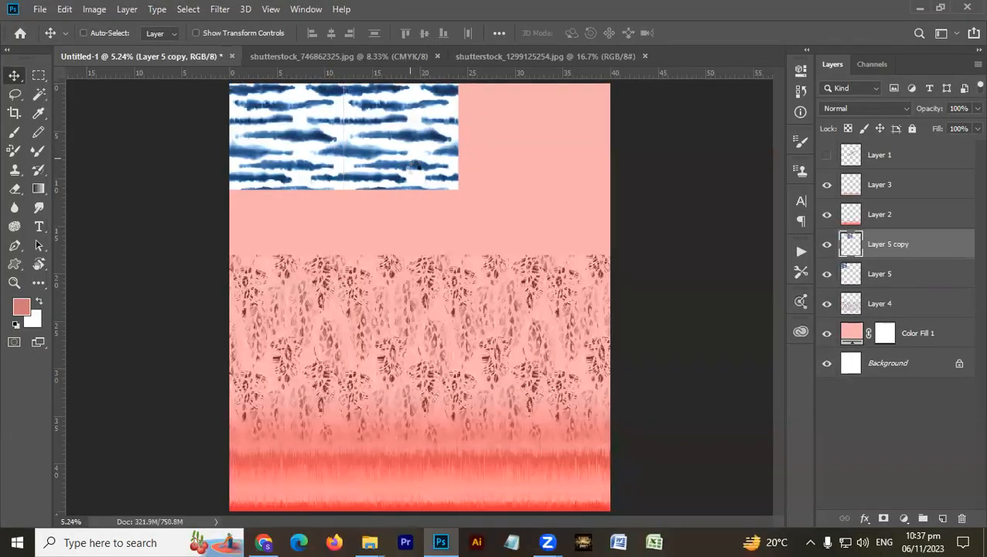
key(ctrl+e)
key(alt+Tab)
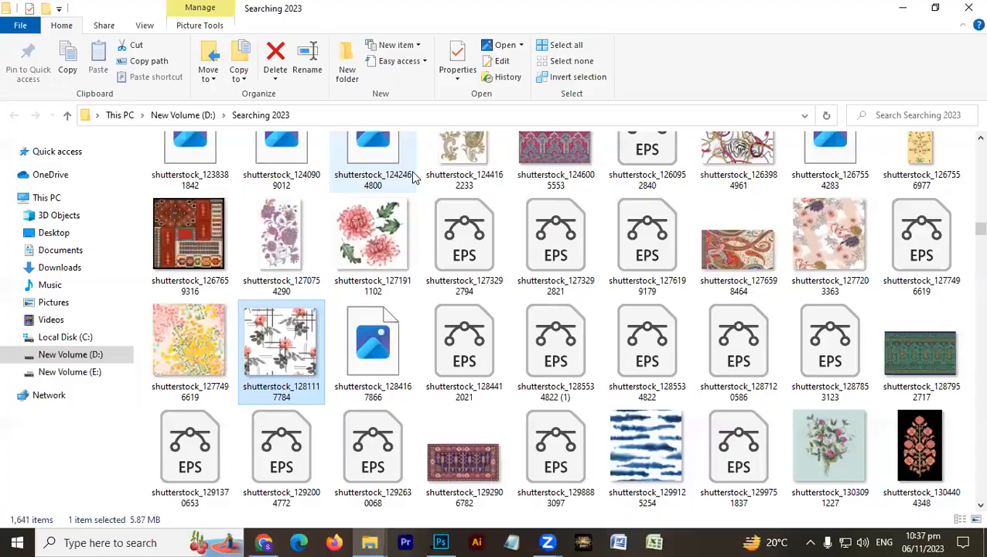
double_click(283, 358)
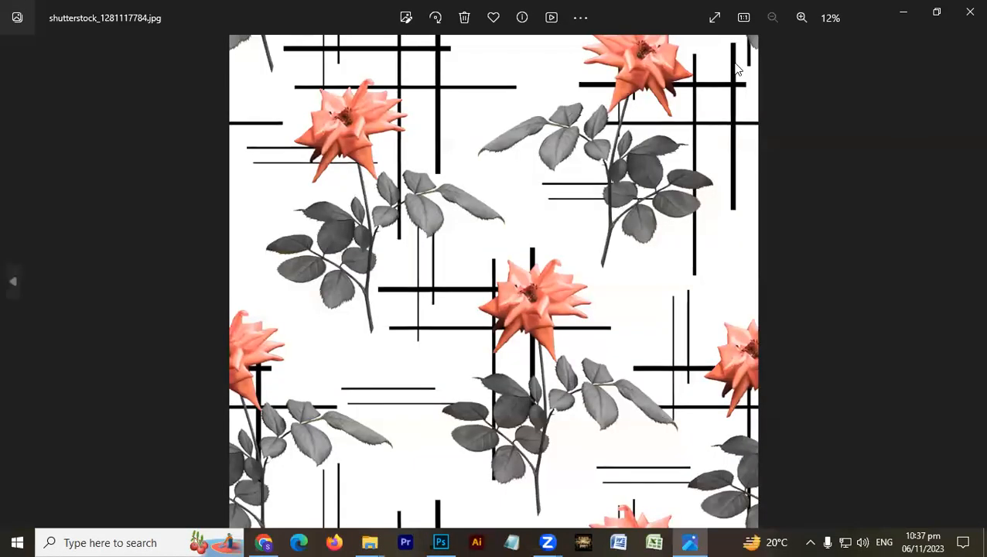
click(968, 14)
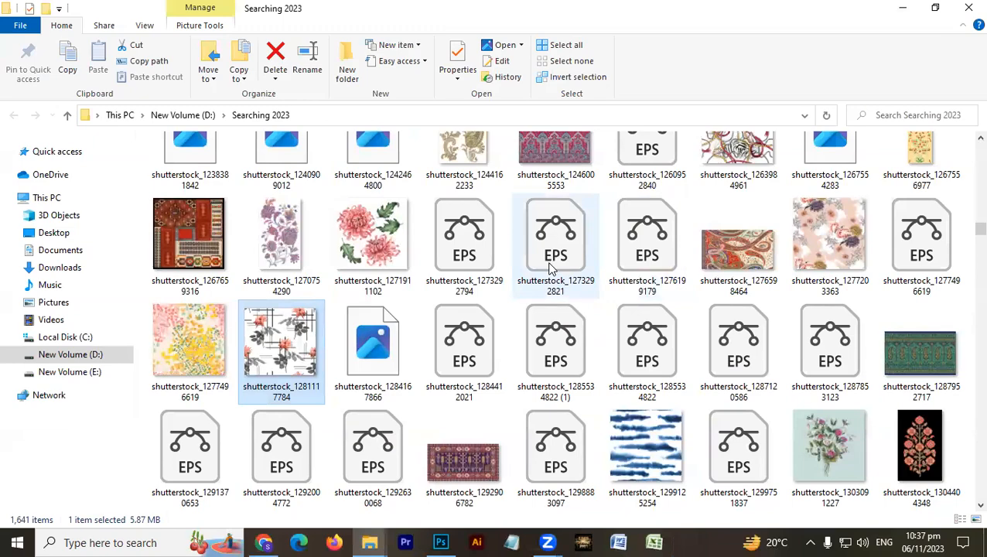
scroll(552, 267, down, 5)
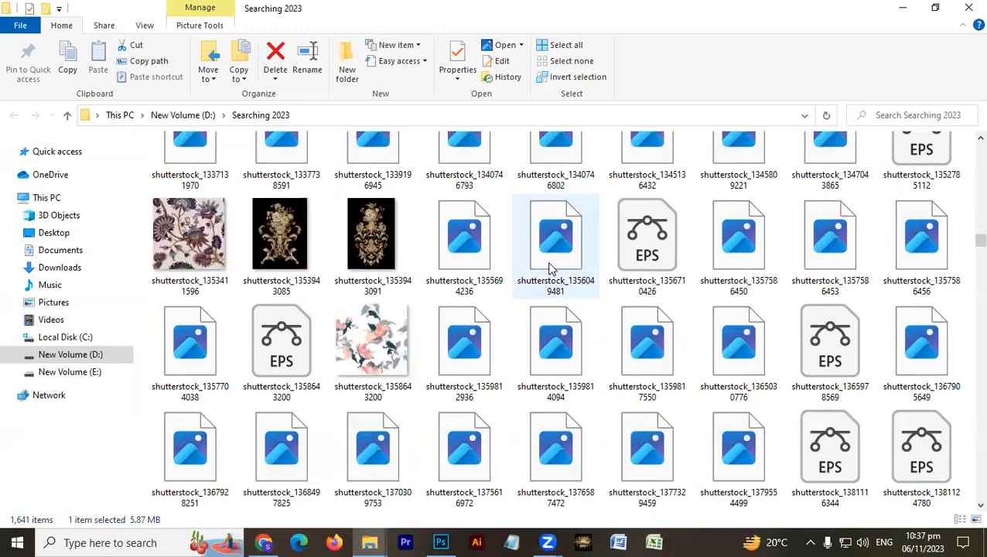
- Tile the blue stripe pattern across the full canvas width and down over the animal print's top, merged into one layer
key(alt+Tab)
drag(443, 158, 567, 166)
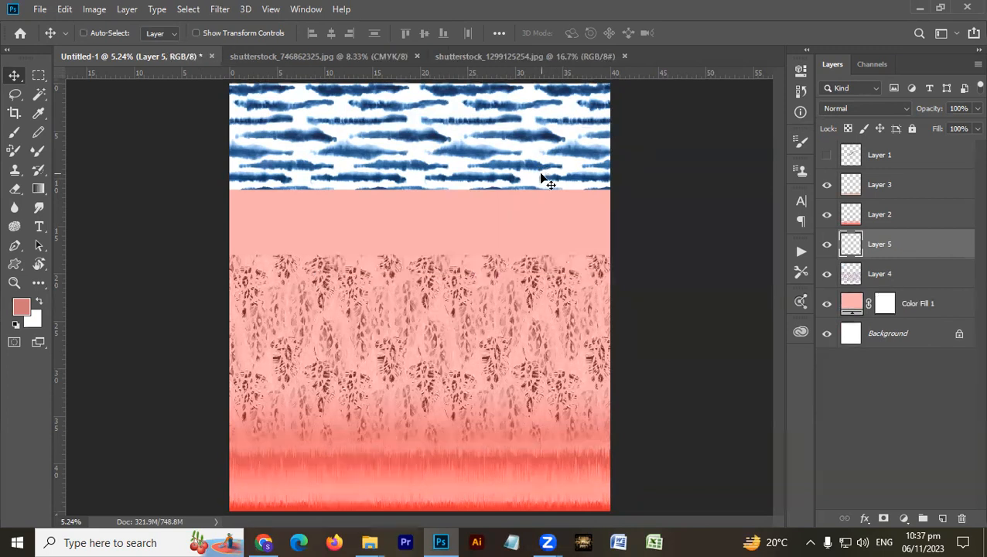
drag(515, 161, 536, 277)
key(ctrl+j)
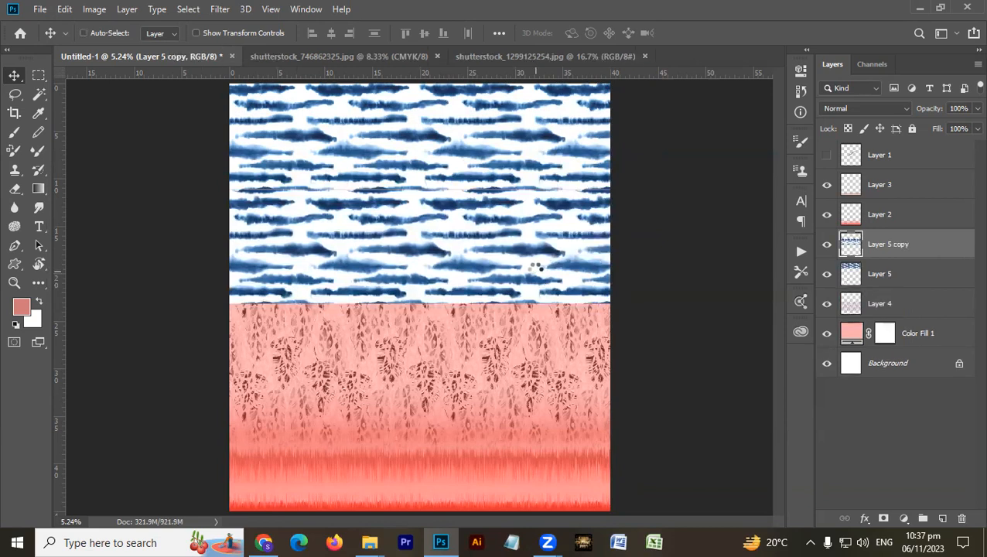
key(ctrl+e)
- Set the stripe pattern layer's blend mode to Luminosity and its opacity to 30%
click(863, 108)
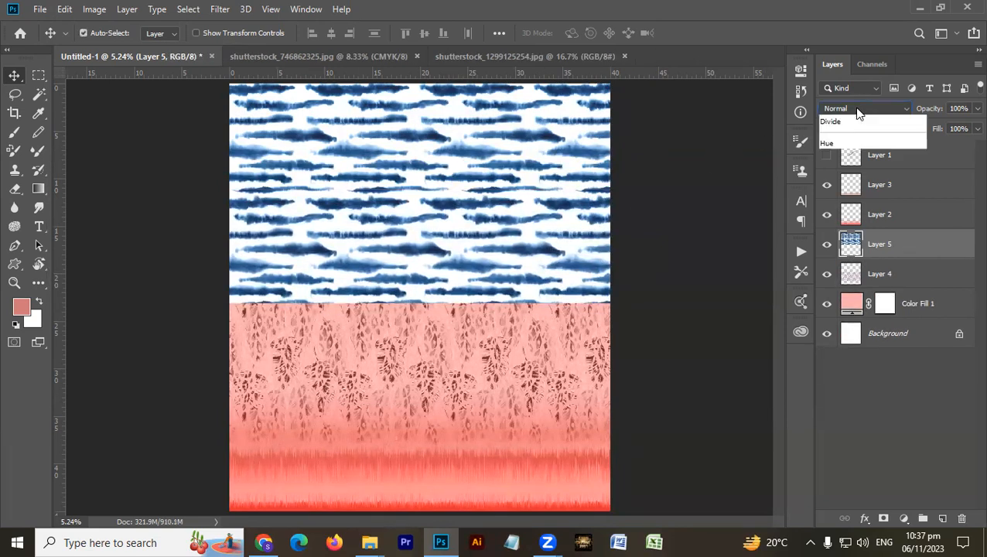
click(832, 458)
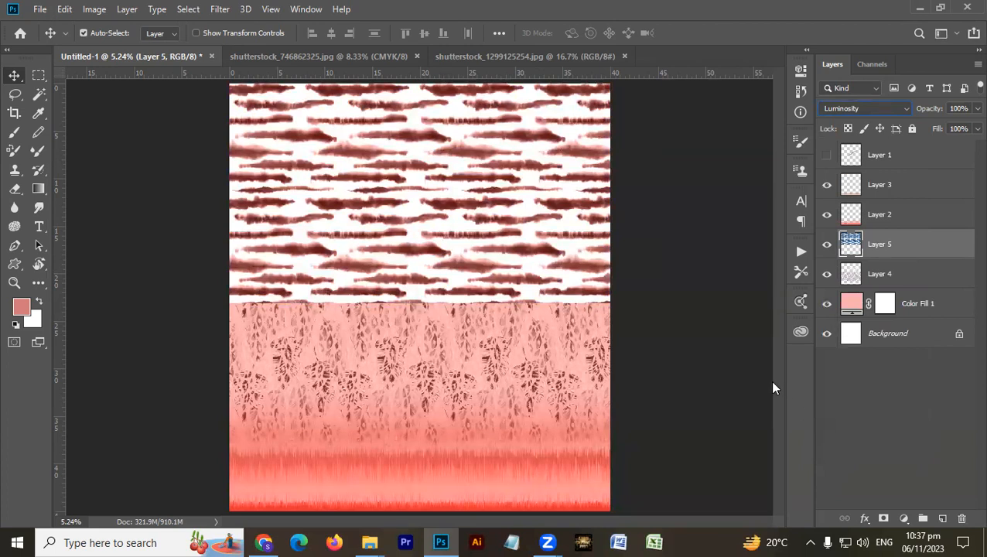
key(3)
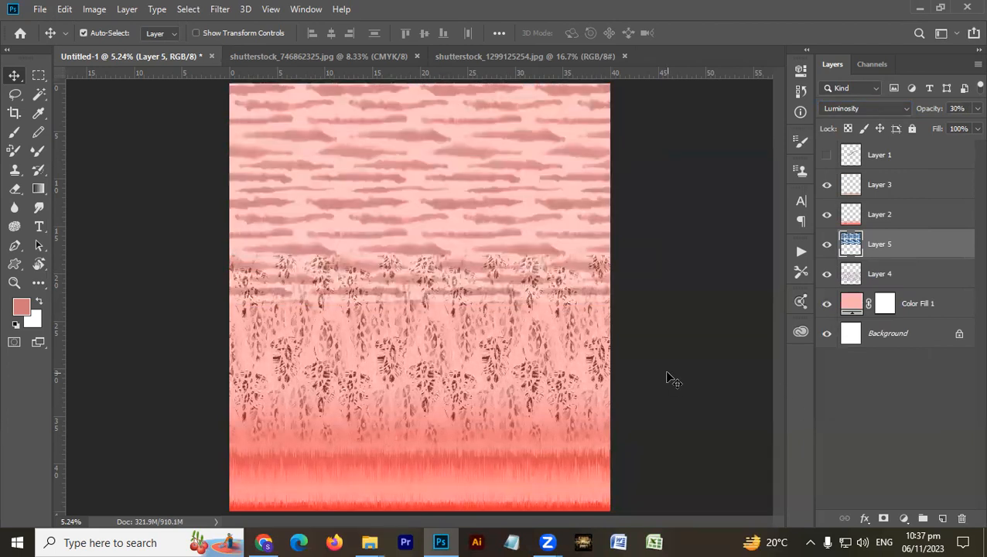
- Erase the stripe pattern's lower edge where it overlaps the animal print, using a soft eraser of size 2200
key(e)
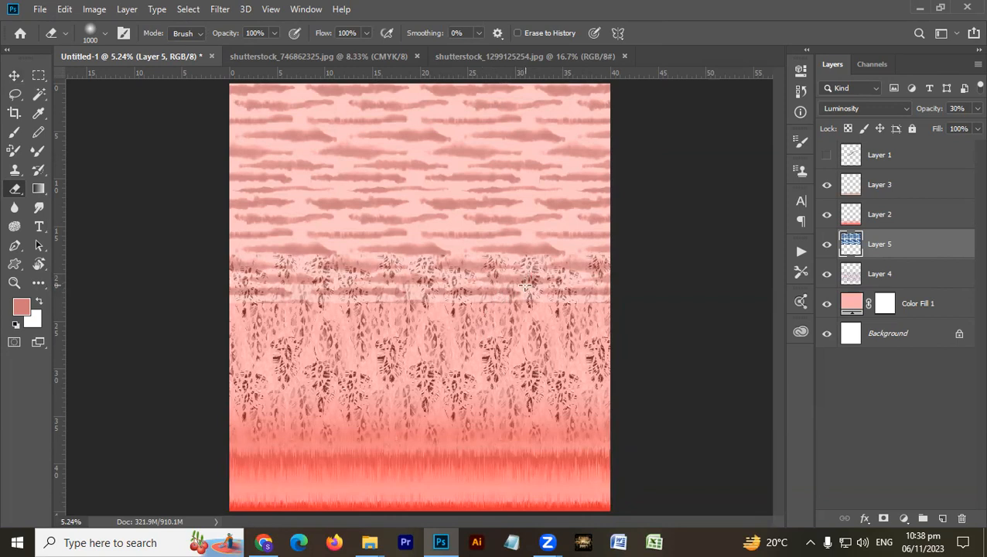
key(bracketright)
key(bracketright)
key(bracketright)
key(bracketright)
key(bracketright)
key(bracketright)
key(bracketright)
key(bracketright)
key(bracketright)
key(bracketright)
key(bracketright)
key(bracketright)
drag(612, 284, 235, 284)
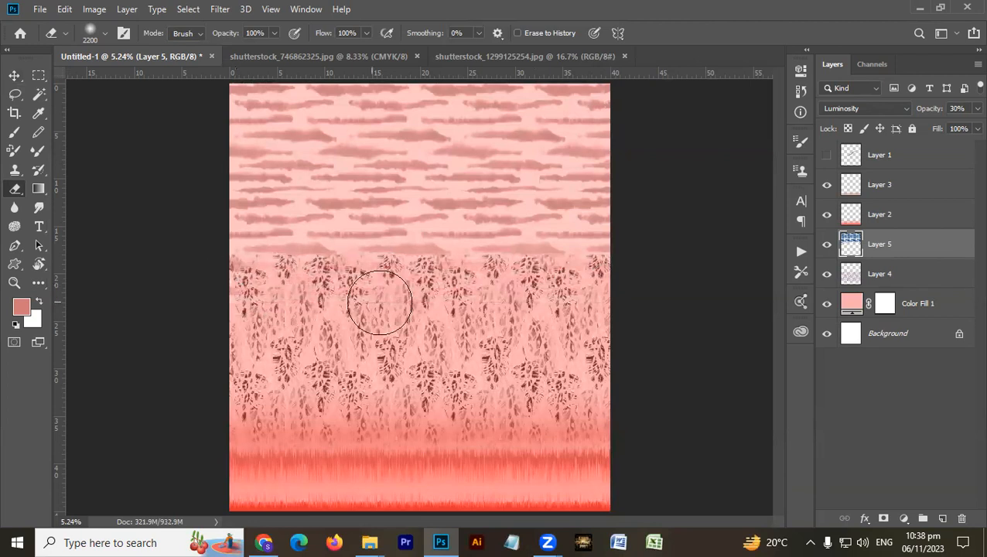
- Soften the upper edge of the animal print on Layer 4 with the Eraser across the canvas width
key(v)
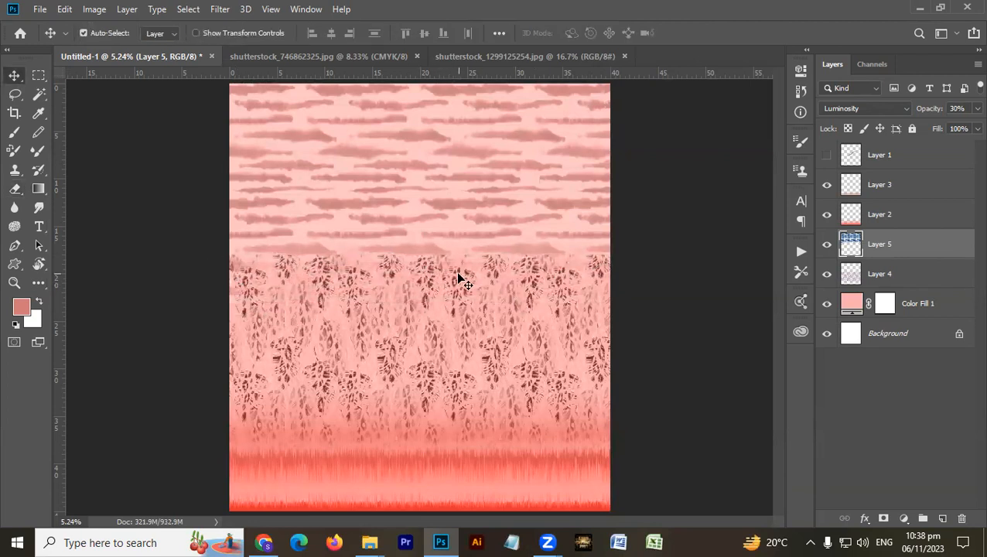
drag(457, 276, 474, 278)
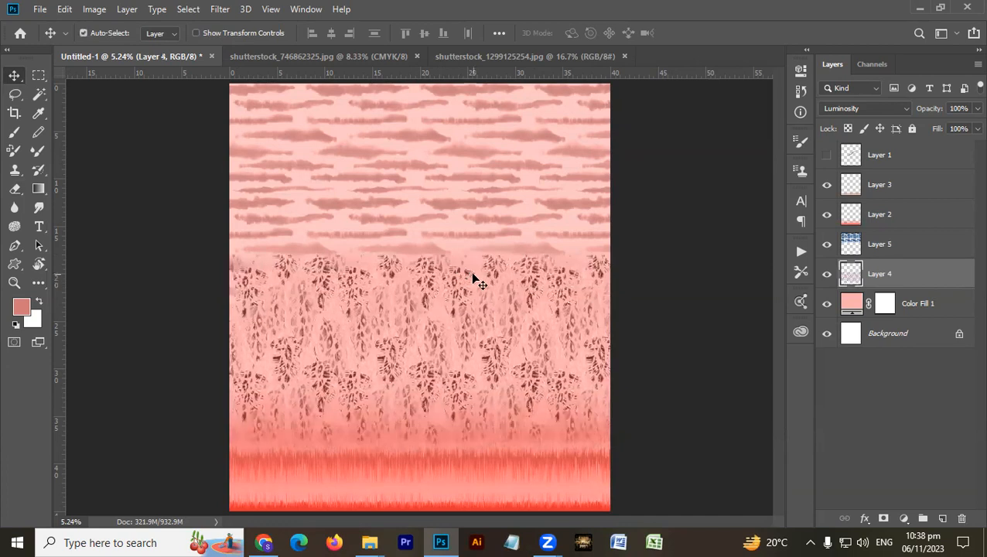
key(e)
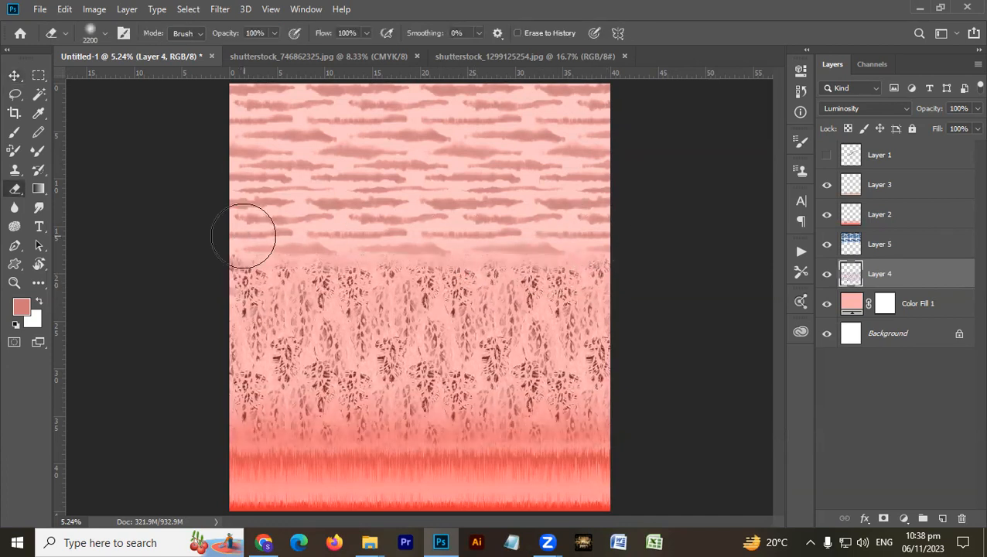
- Try moving the animal print up so that it overlaps the stripes, and undo the move
key(v)
drag(433, 292, 435, 271)
drag(435, 350, 435, 317)
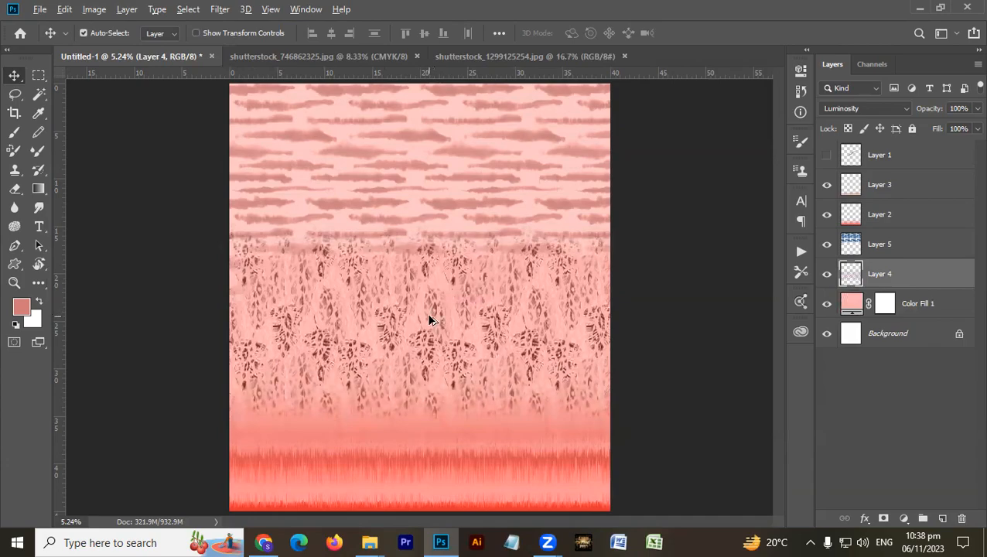
key(Tab)
key(alt+Tab)
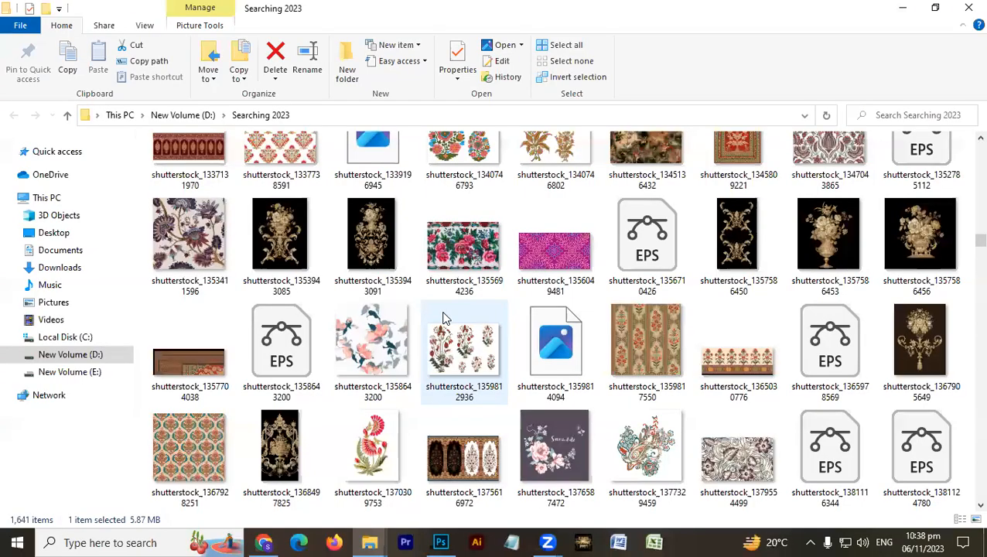
key(alt+Tab)
key(ctrl+z)
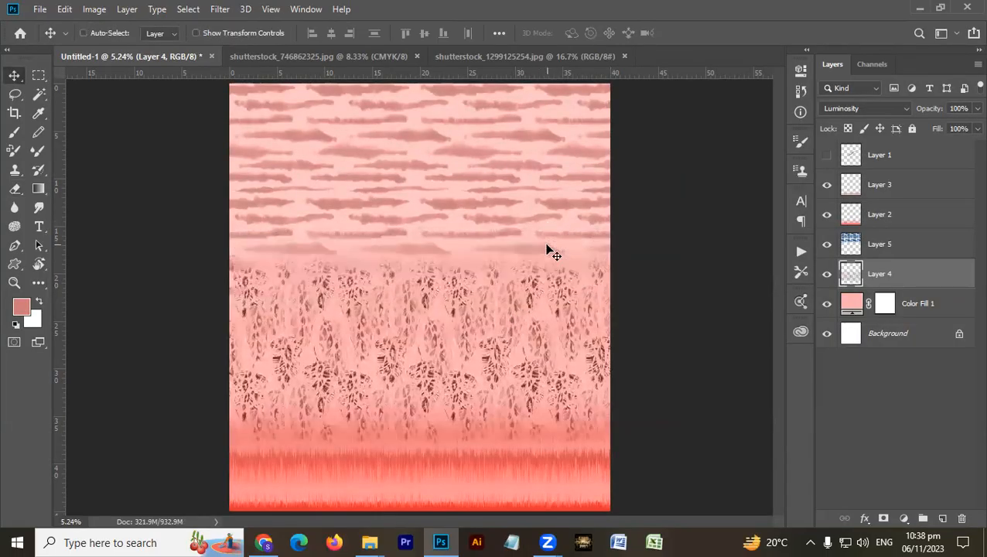
- Delete the stripe pattern layer above the animal print
click(556, 224)
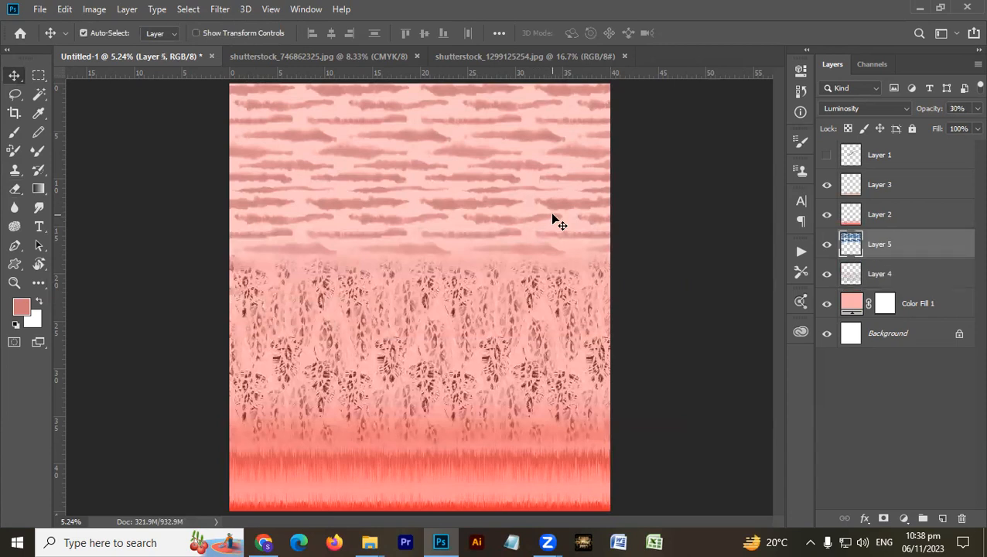
key(Delete)
- Switch to File Explorer and browse the Searching 2023 folder for another pattern image
key(alt+Tab)
scroll(518, 310, down, 5)
scroll(520, 311, up, 2)
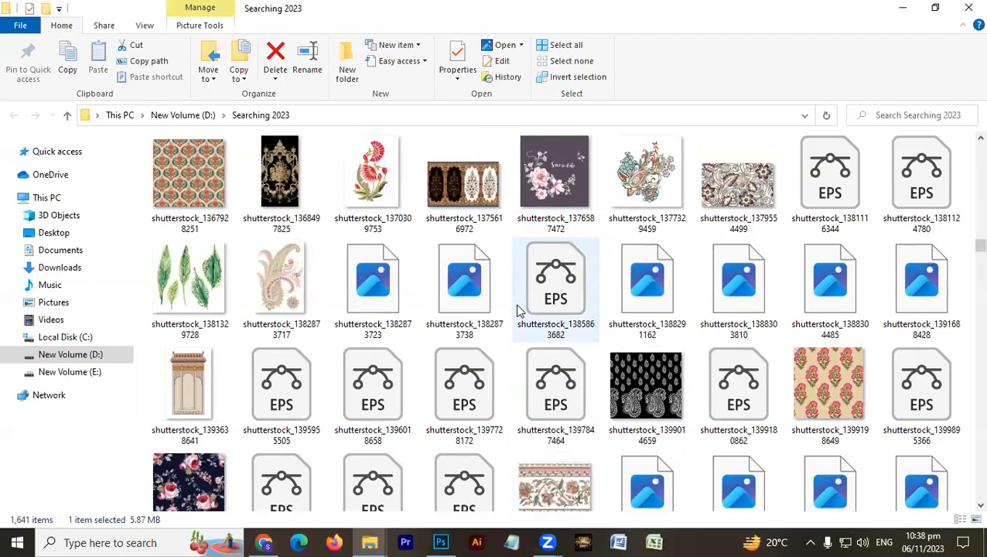
scroll(518, 310, down, 3)
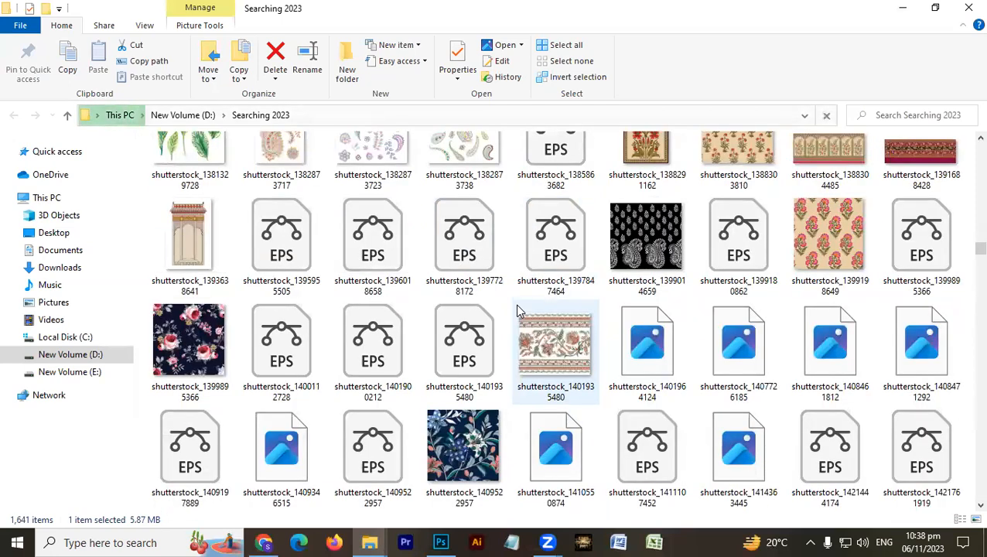
scroll(518, 309, up, 3)
scroll(518, 298, down, 3)
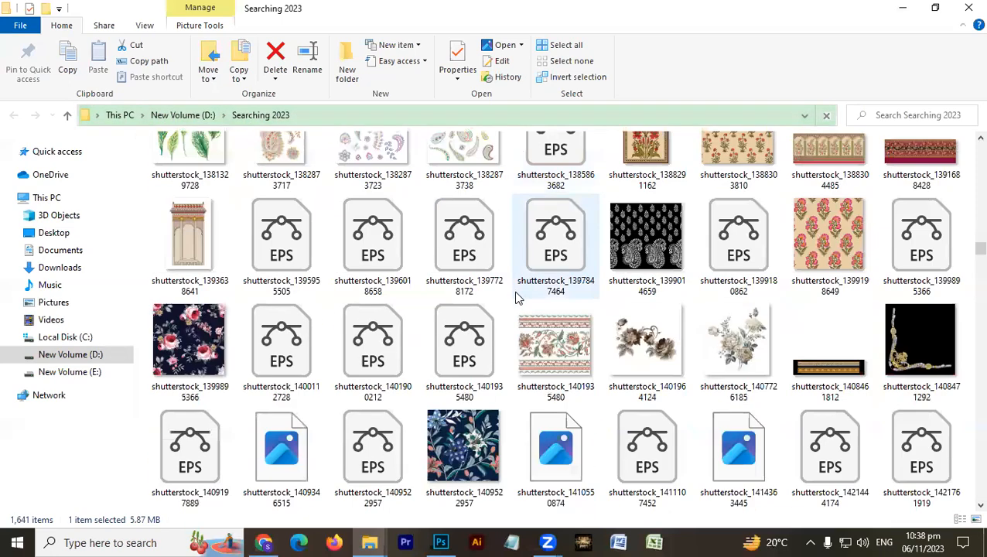
scroll(518, 298, down, 5)
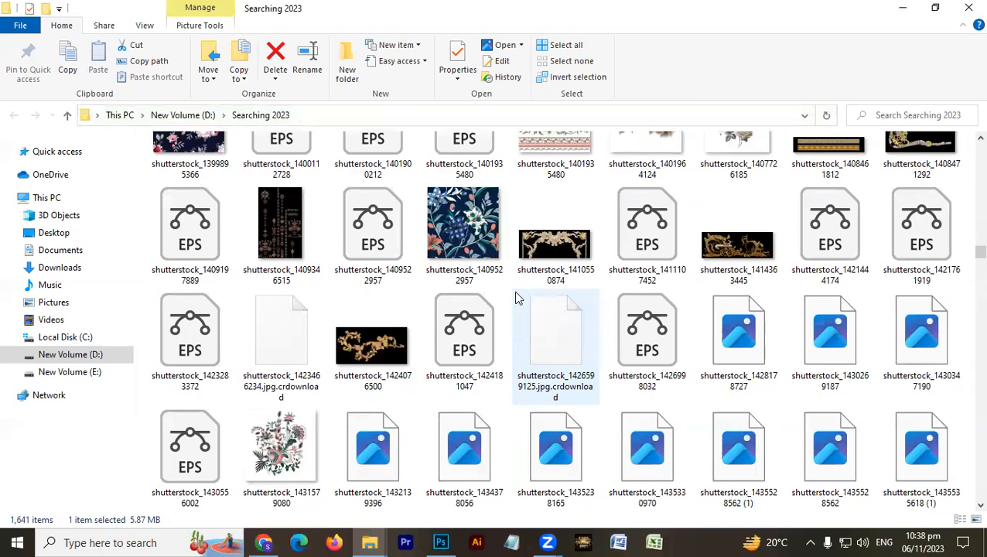
scroll(518, 298, down, 5)
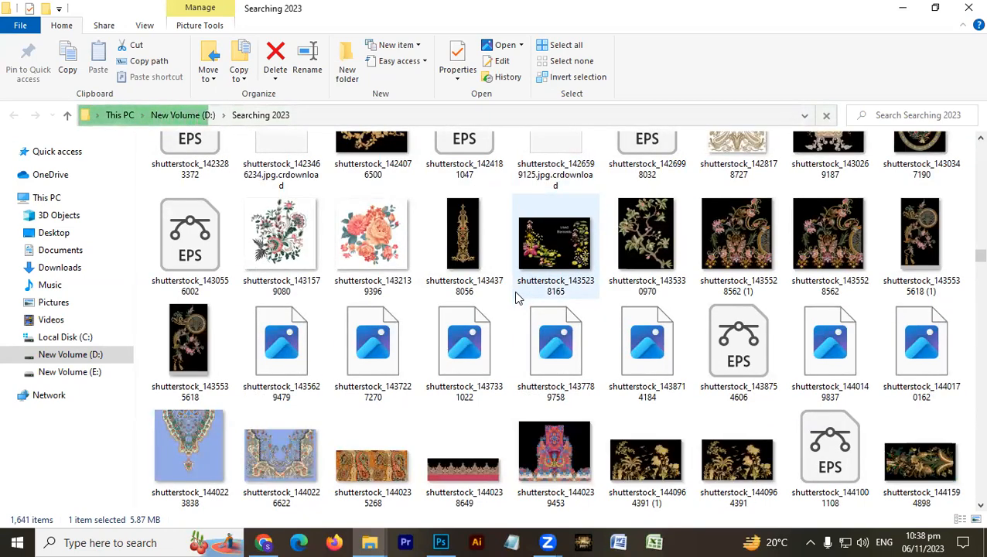
scroll(517, 296, up, 5)
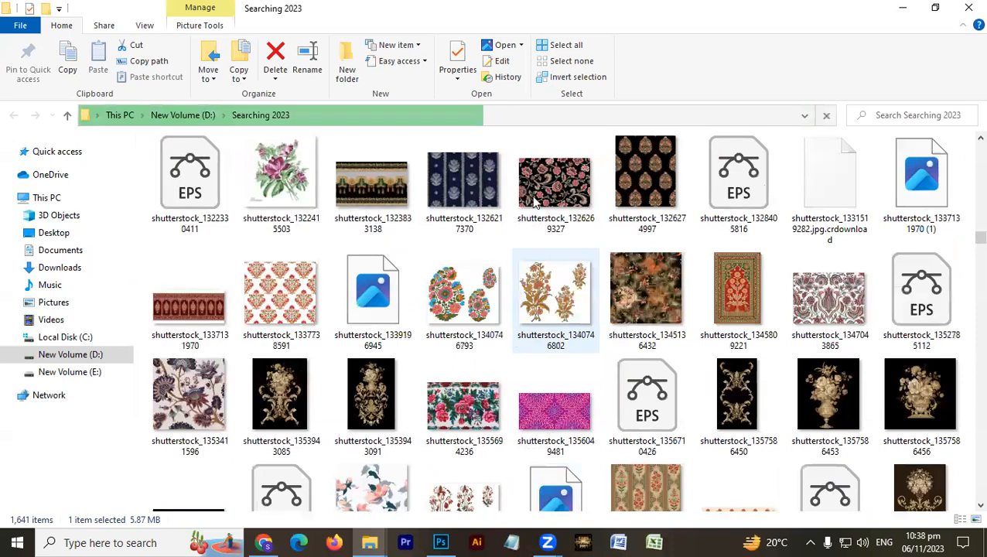
- Switch to Chrome, examine the garment designs in SD Design.pdf for background ideas, and close the PDF
click(371, 542)
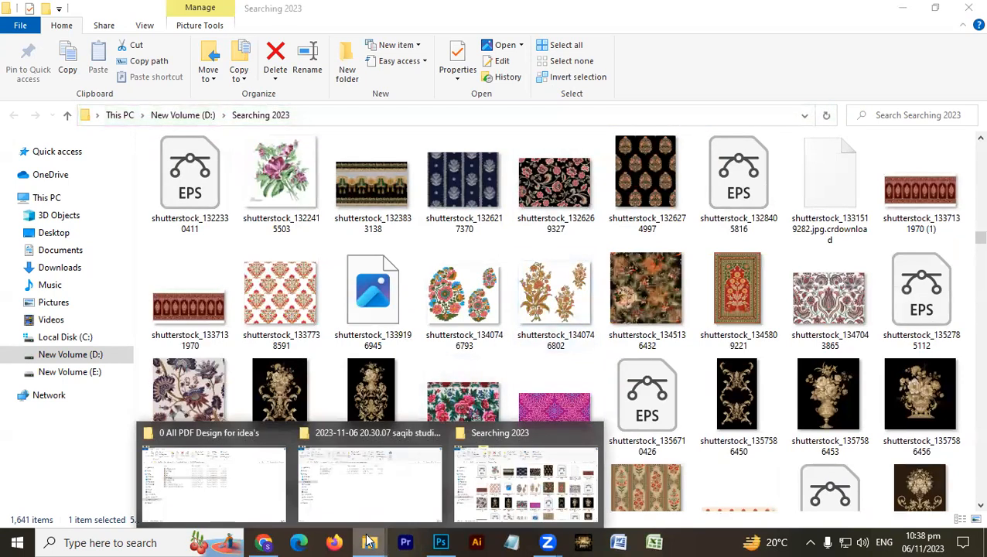
click(226, 489)
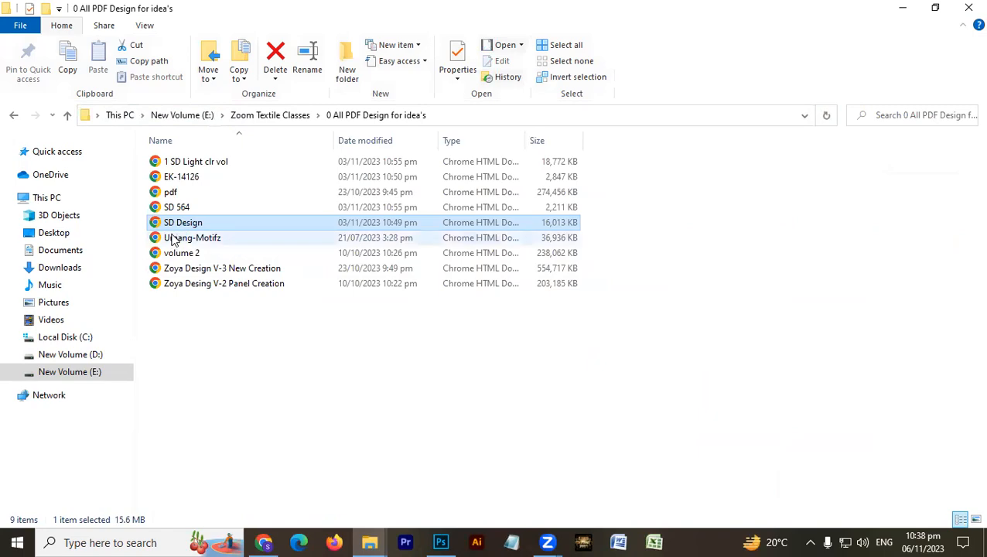
click(263, 542)
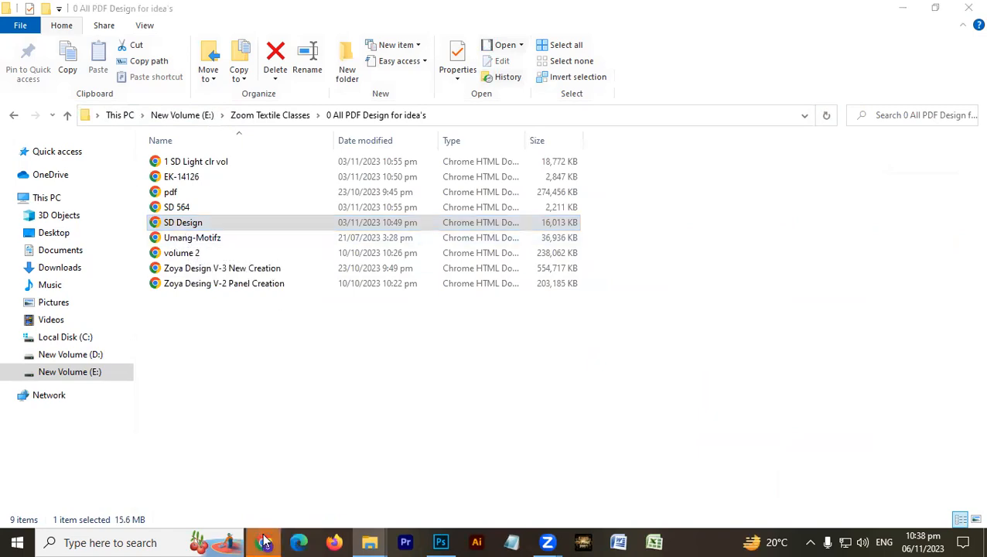
scroll(465, 287, down, 5)
scroll(457, 290, down, 10)
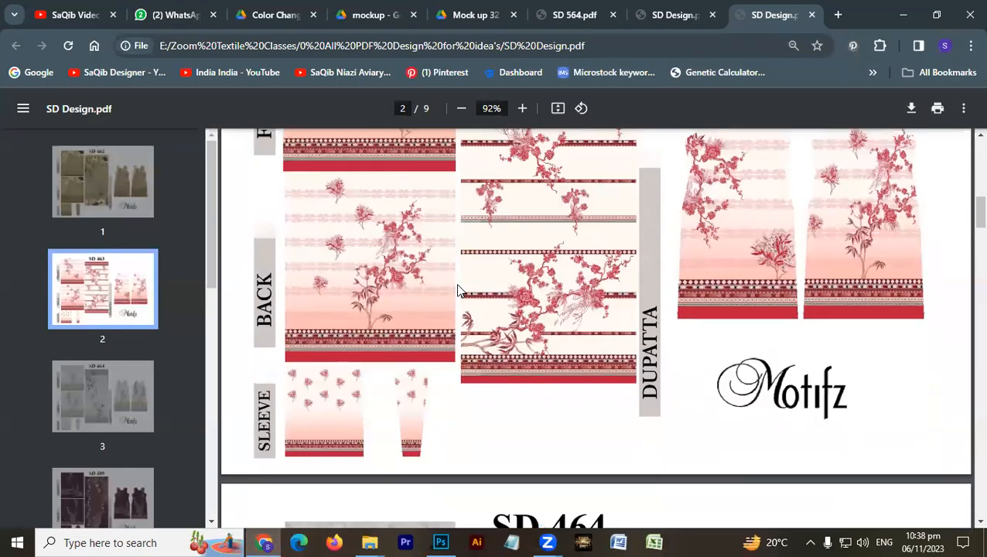
scroll(457, 290, down, 20)
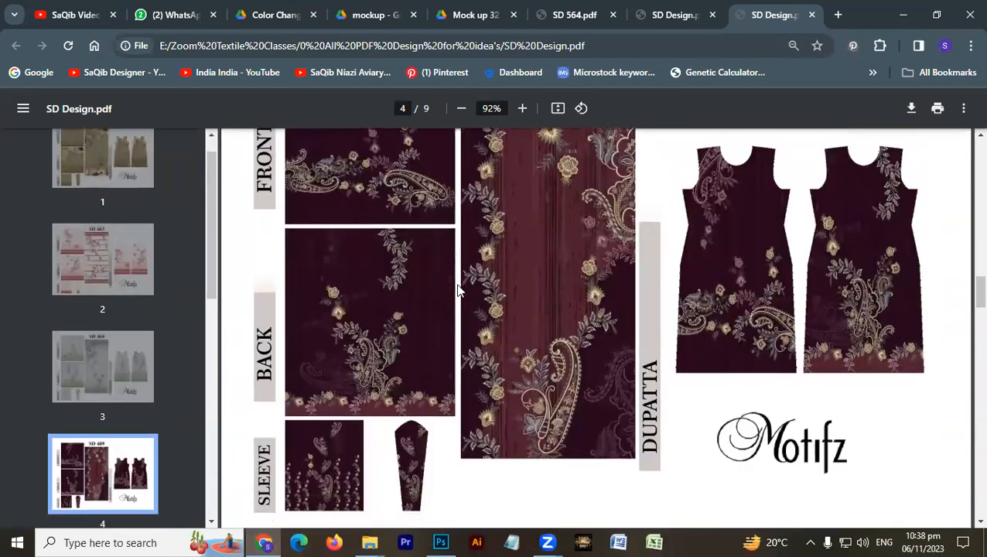
key(ctrl+w)
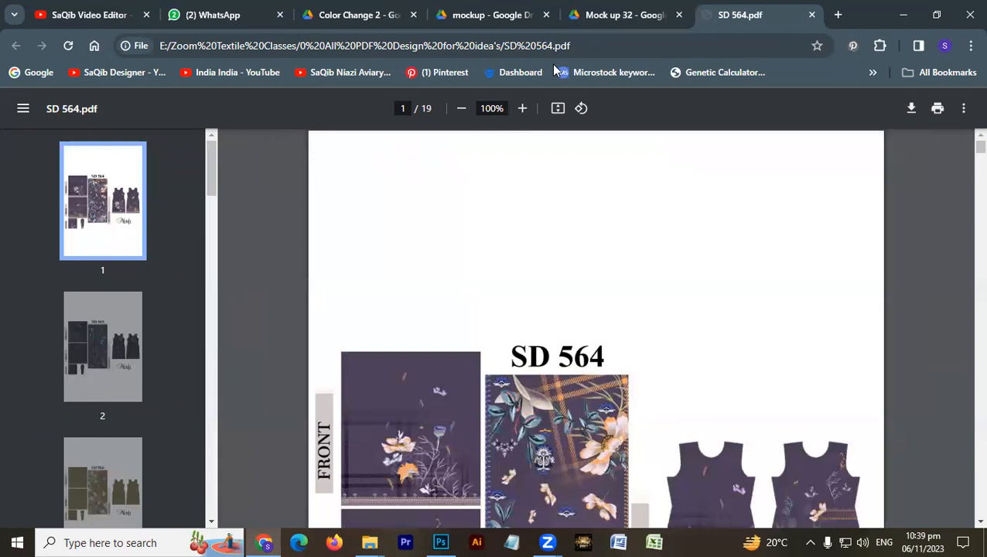
- Check the WhatsApp chat and the Color Change 2, mockup and Mock up 32 folders in Google Drive
click(193, 12)
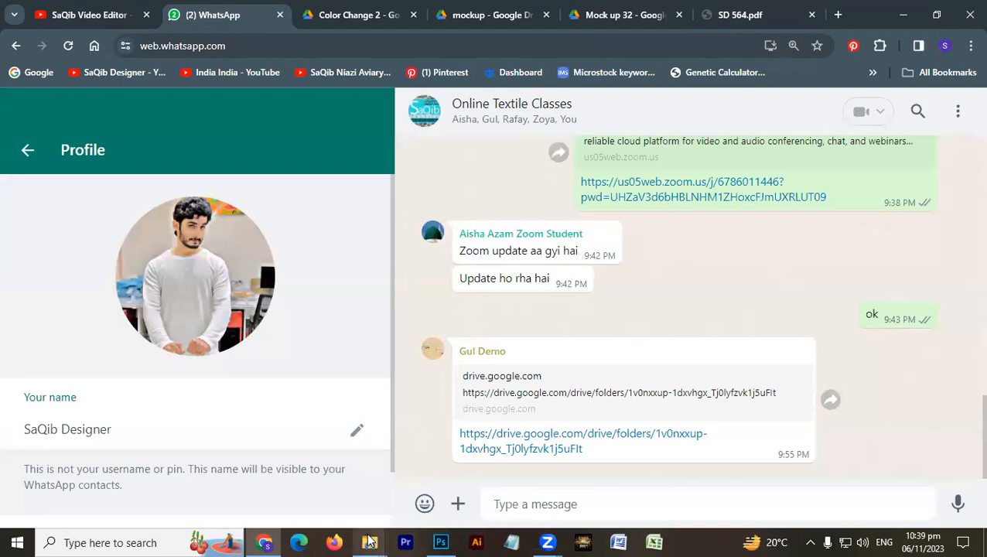
mouse_move(372, 534)
click(245, 485)
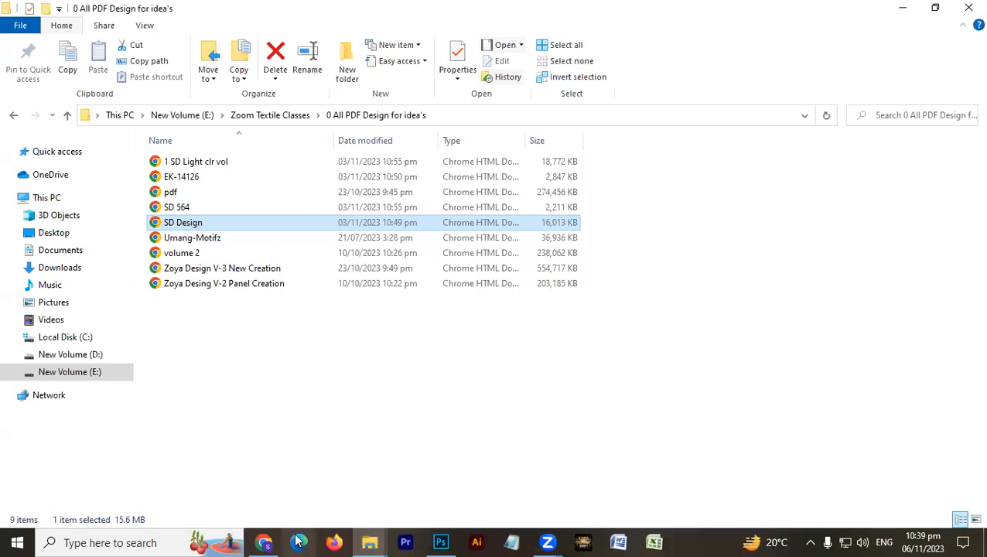
click(265, 543)
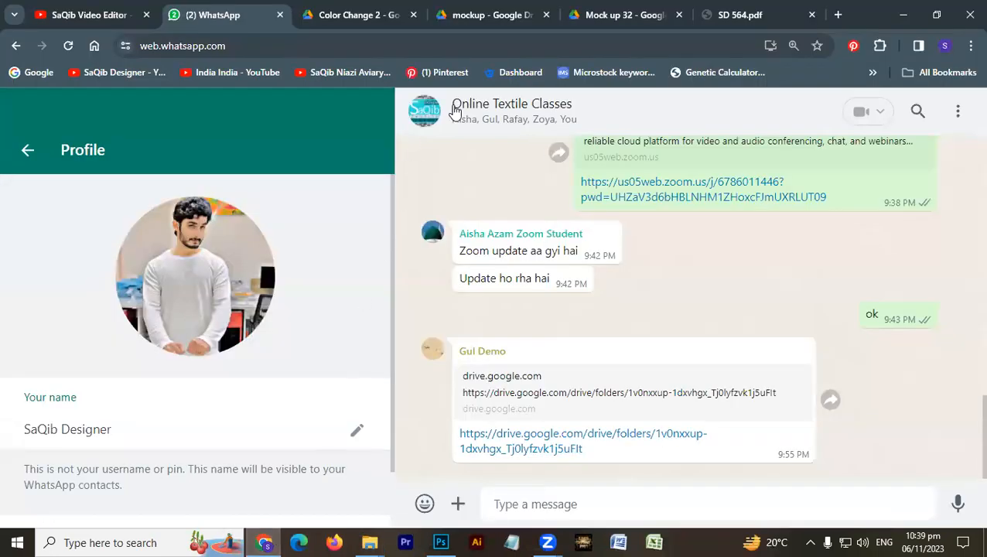
click(586, 15)
click(487, 14)
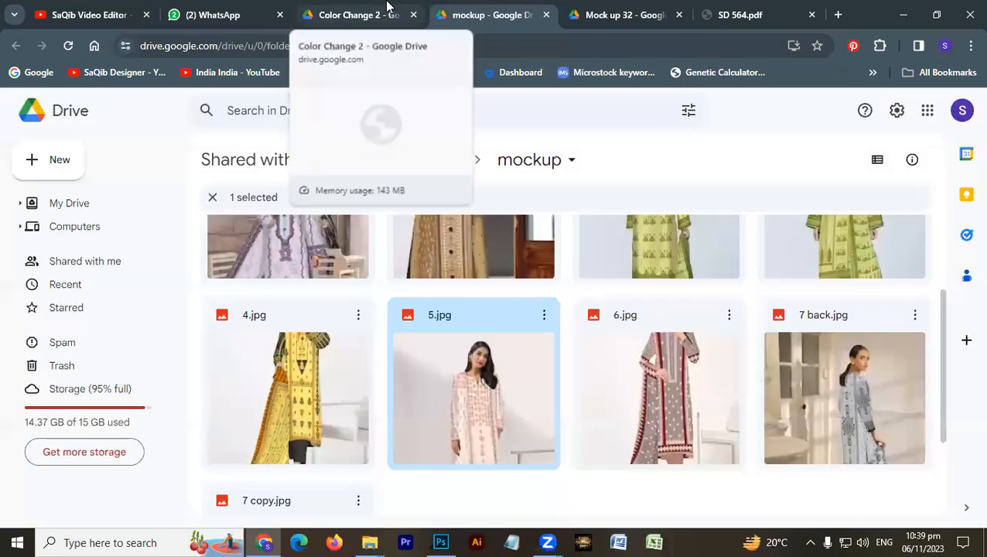
click(387, 9)
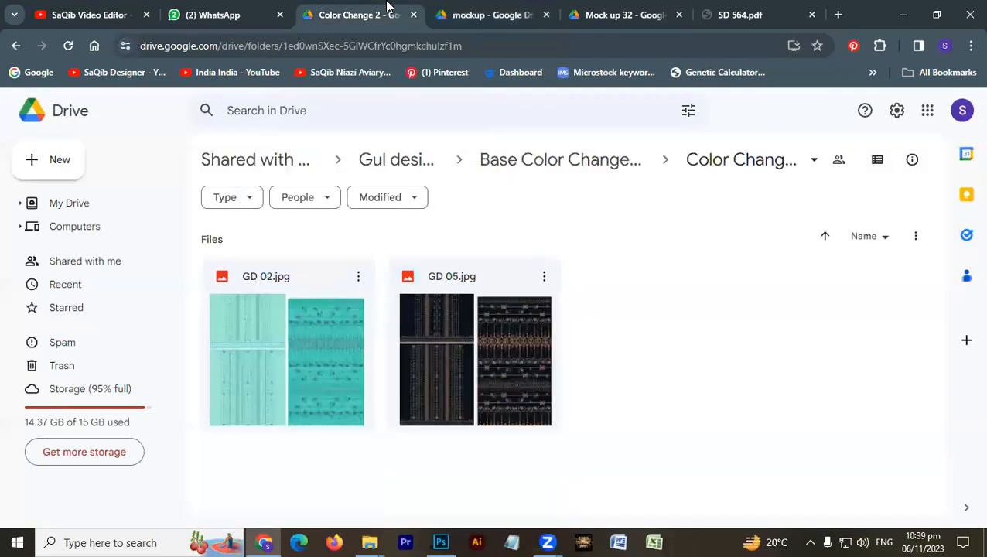
click(495, 15)
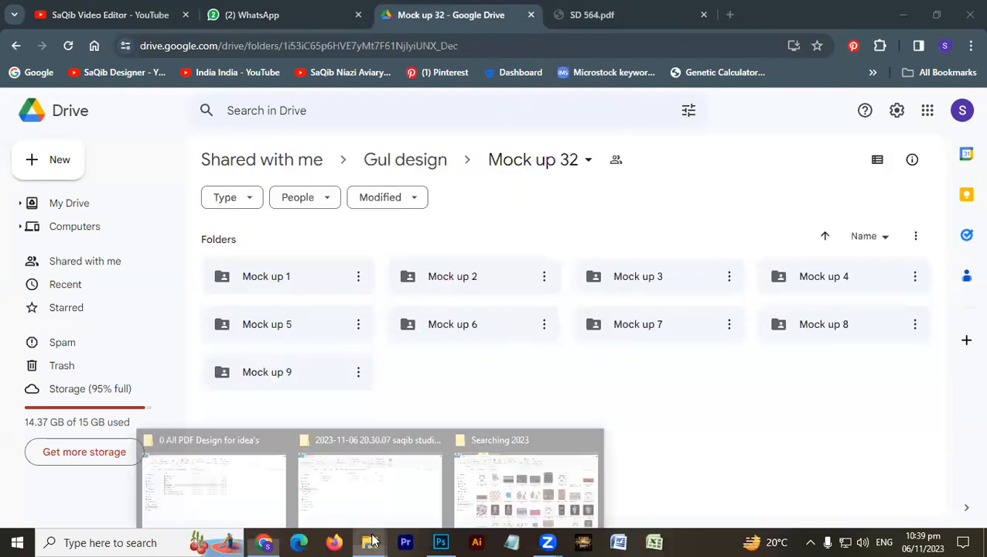
- Switch to Photoshop and delete the animal print layer (Layer 4) from the Untitled-1 design
click(444, 540)
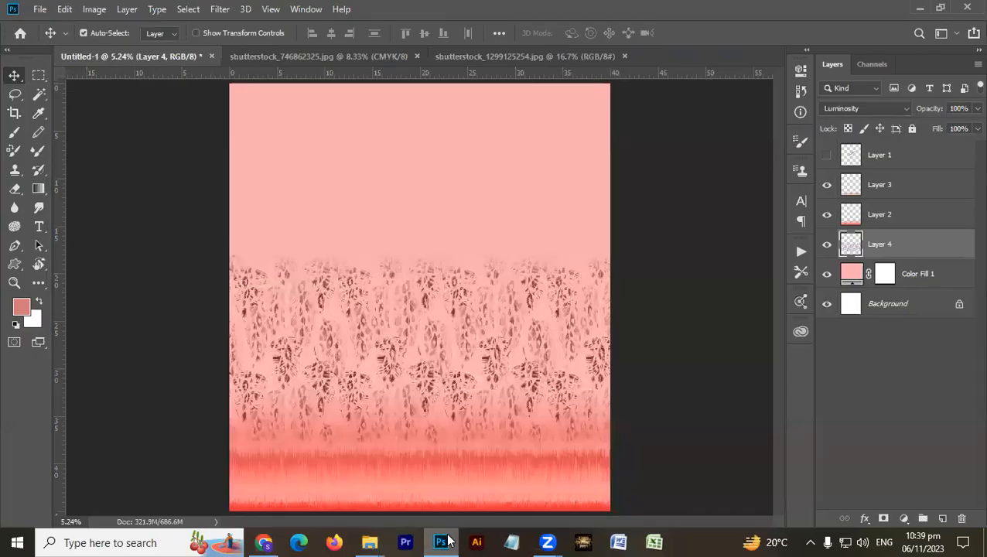
drag(511, 335, 505, 252)
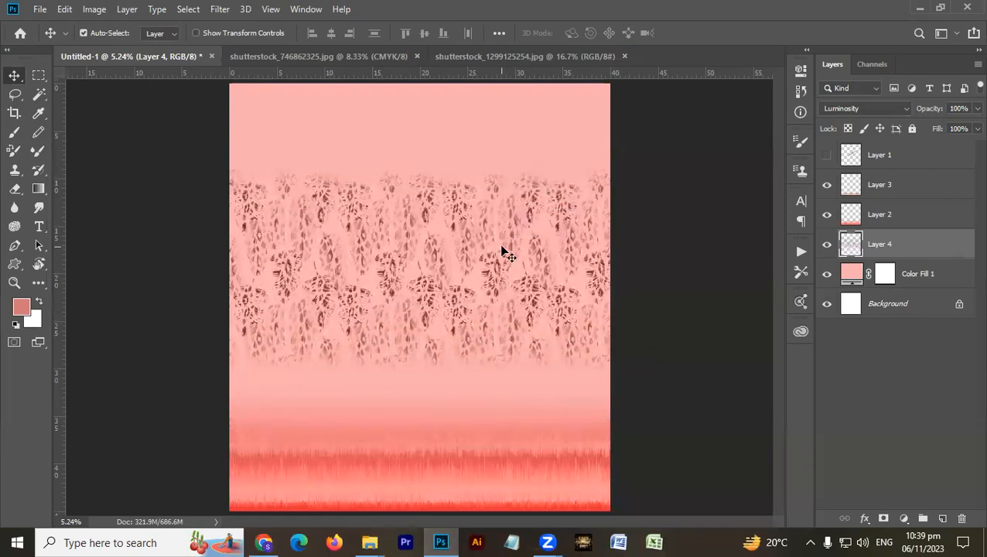
key(Delete)
- Find shutterstock_312418112.jpg in the Searching 2023 folder and open it in Adobe Photoshop CC 2019
mouse_move(369, 543)
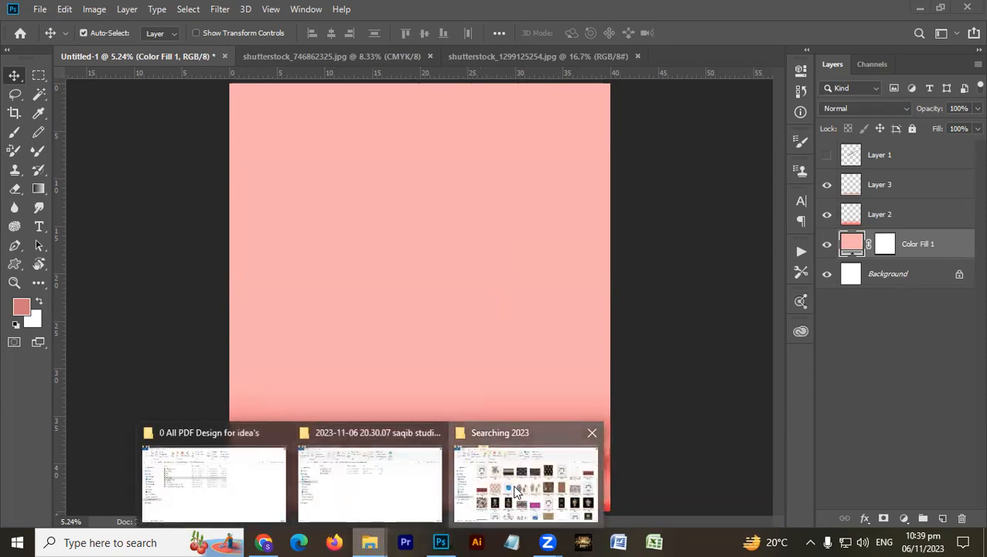
click(472, 487)
scroll(381, 350, up, 10)
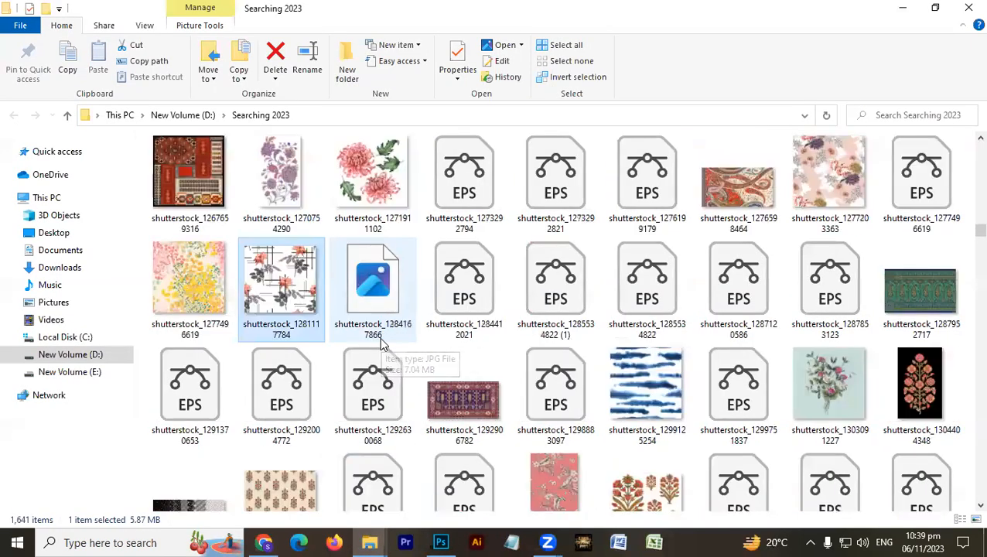
scroll(380, 345, up, 10)
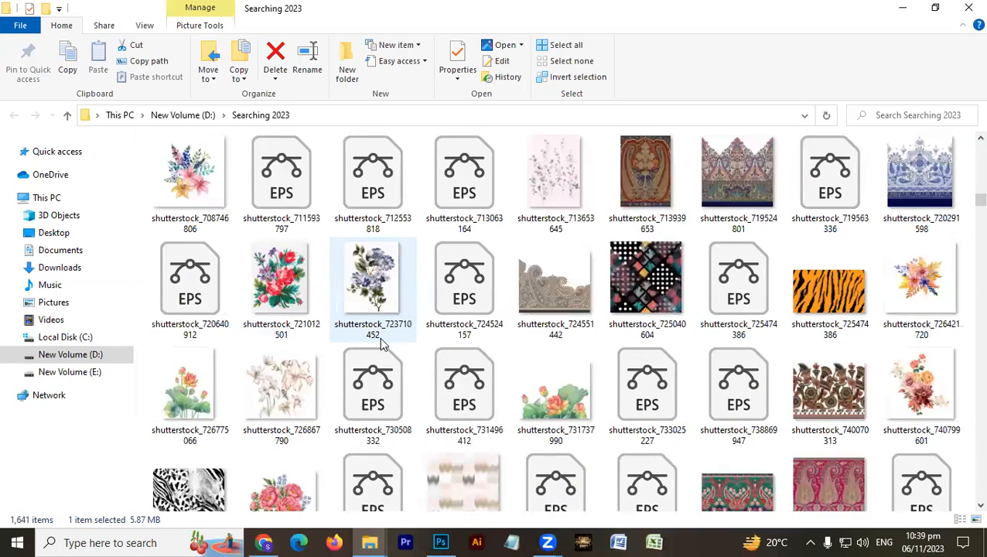
scroll(381, 344, up, 15)
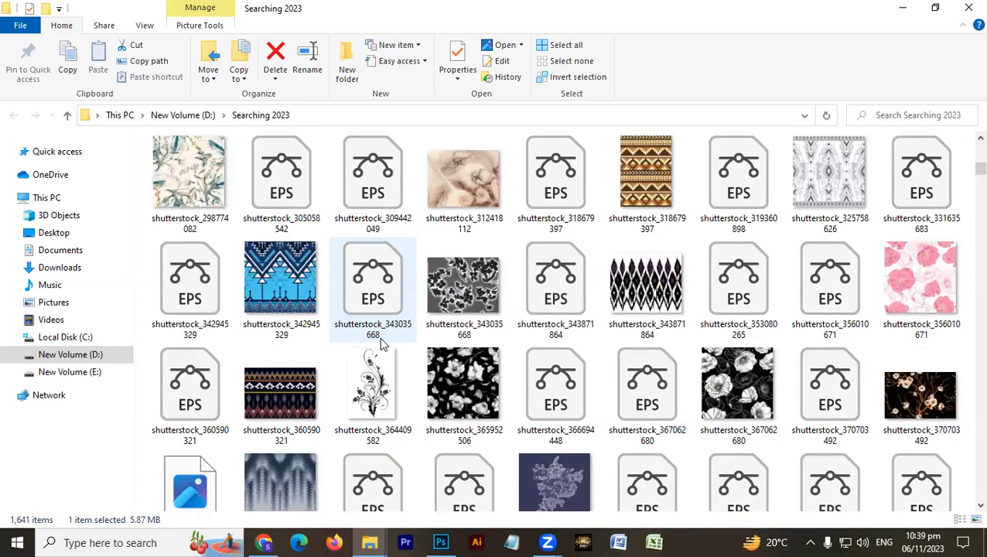
click(456, 184)
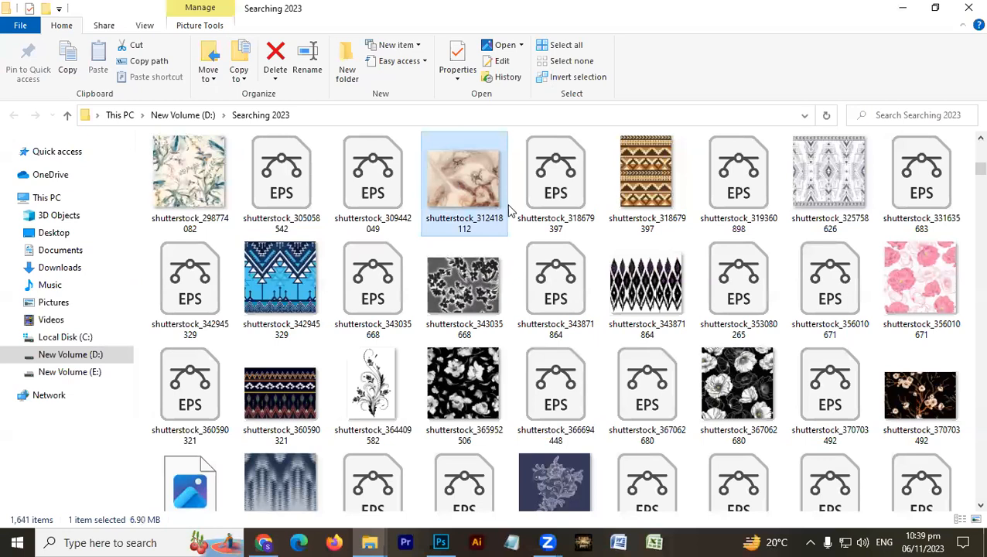
right_click(458, 170)
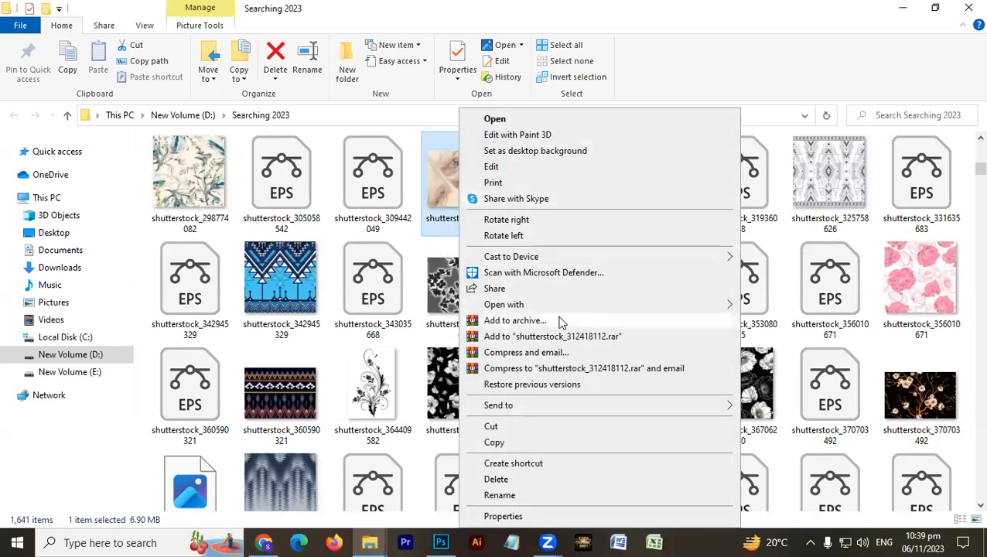
mouse_move(561, 304)
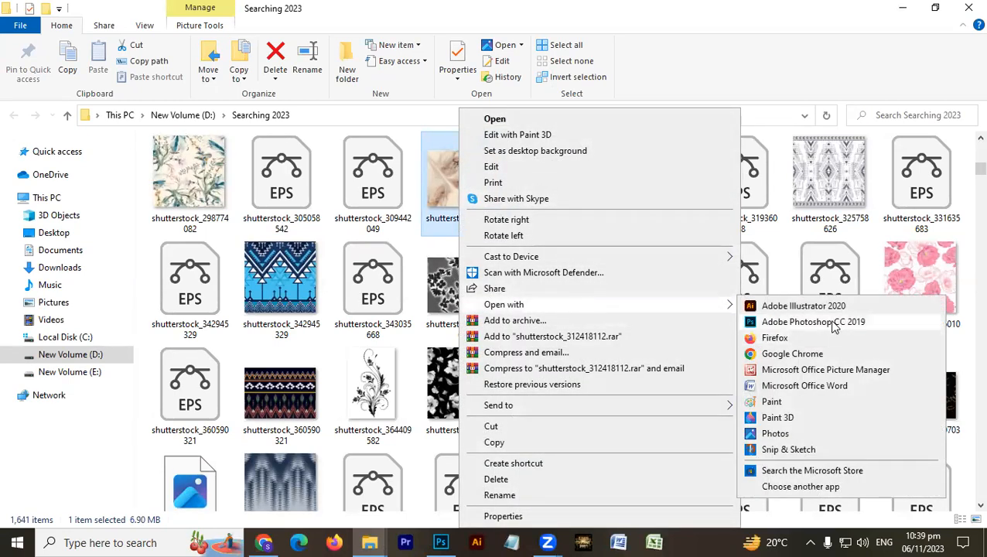
click(829, 313)
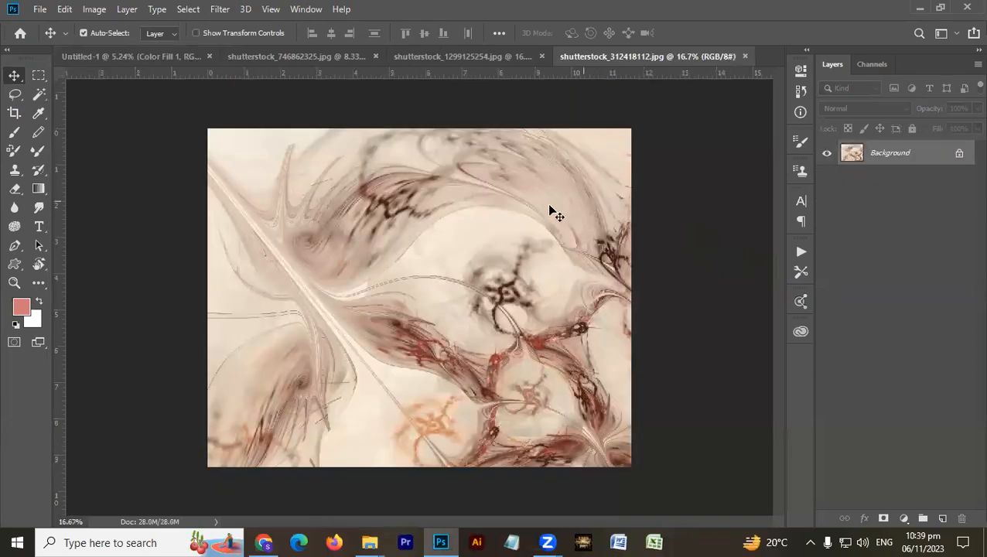
- Place the shutterstock_312418112 image in Untitled-1 beneath the red gradient and scale it up to the full canvas width
click(97, 56)
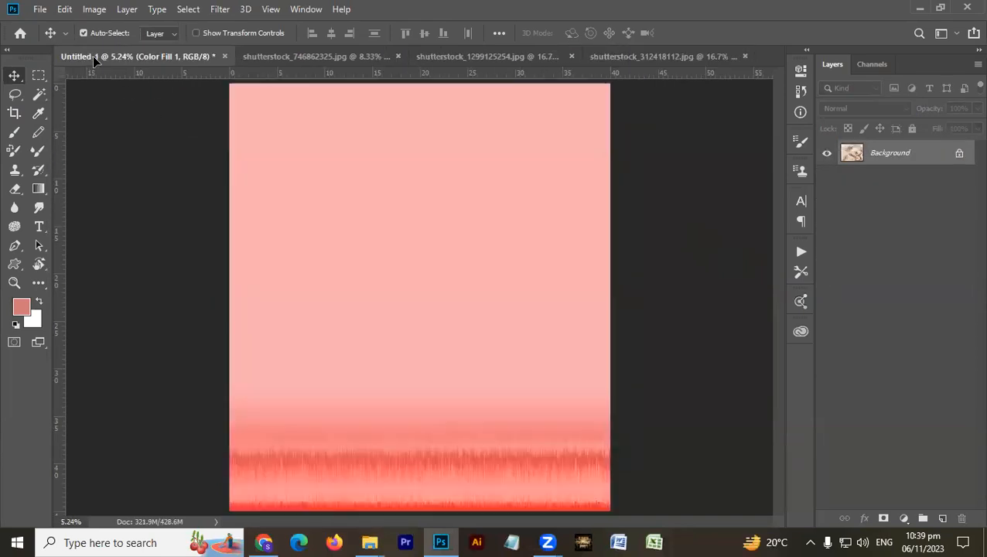
drag(242, 216, 385, 306)
key(ctrl+z)
key(ctrl+t)
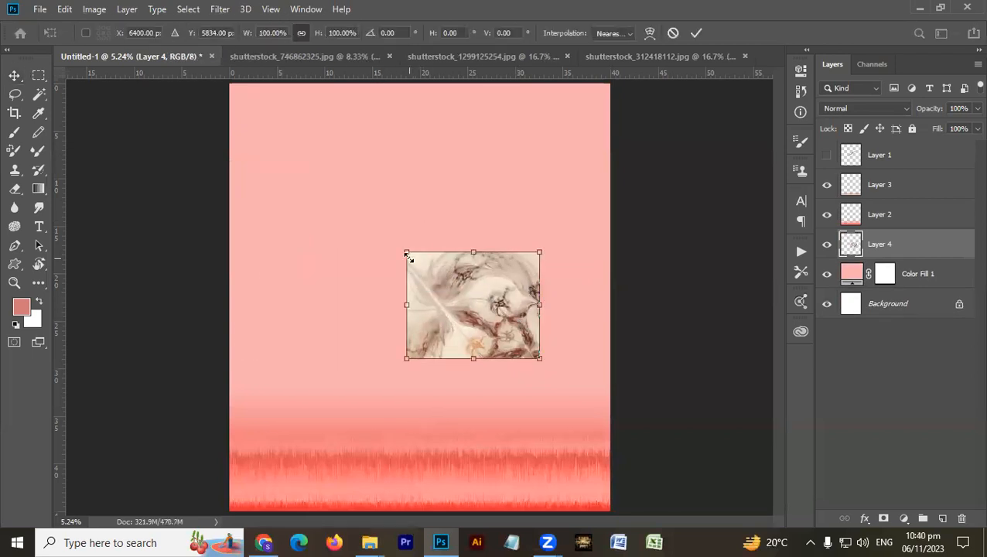
drag(398, 248, 294, 186)
drag(391, 268, 365, 292)
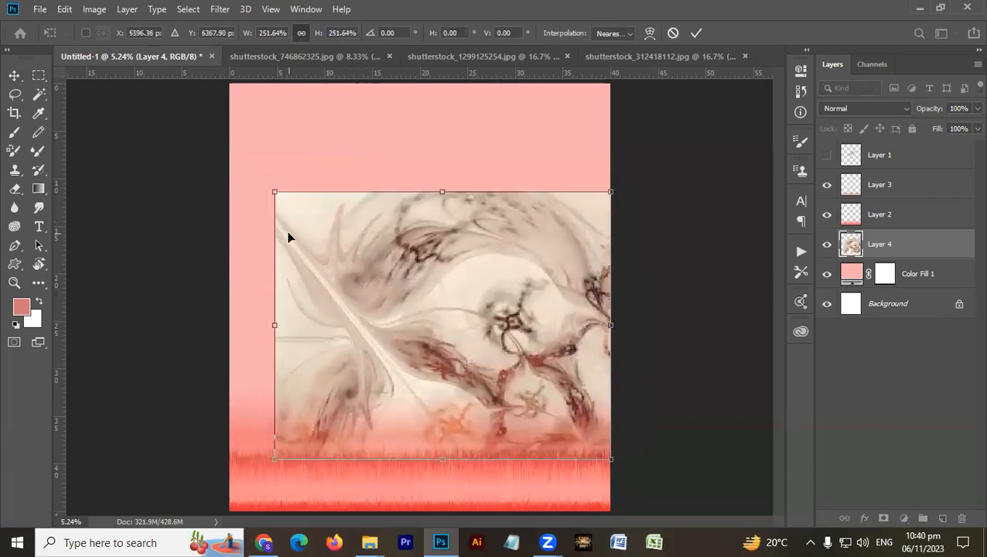
drag(275, 192, 230, 159)
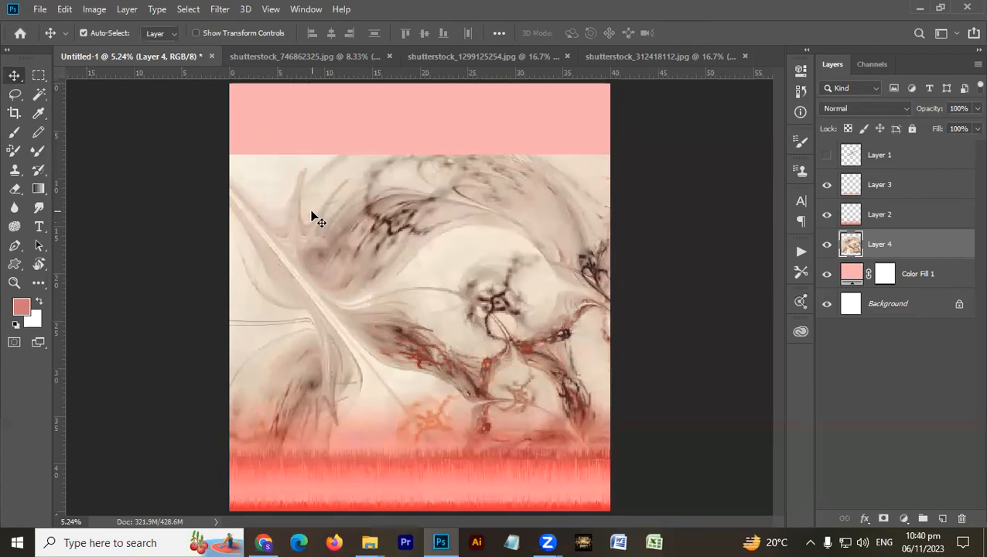
- Hide the striped border on Layer 3 and move the abstract image down over the red gradient
click(522, 463)
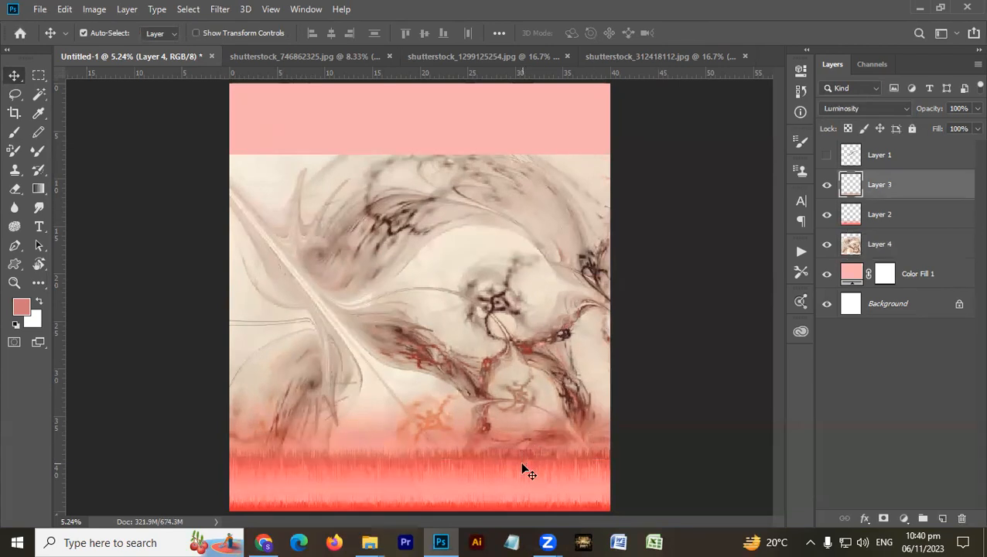
click(833, 183)
drag(573, 370, 573, 431)
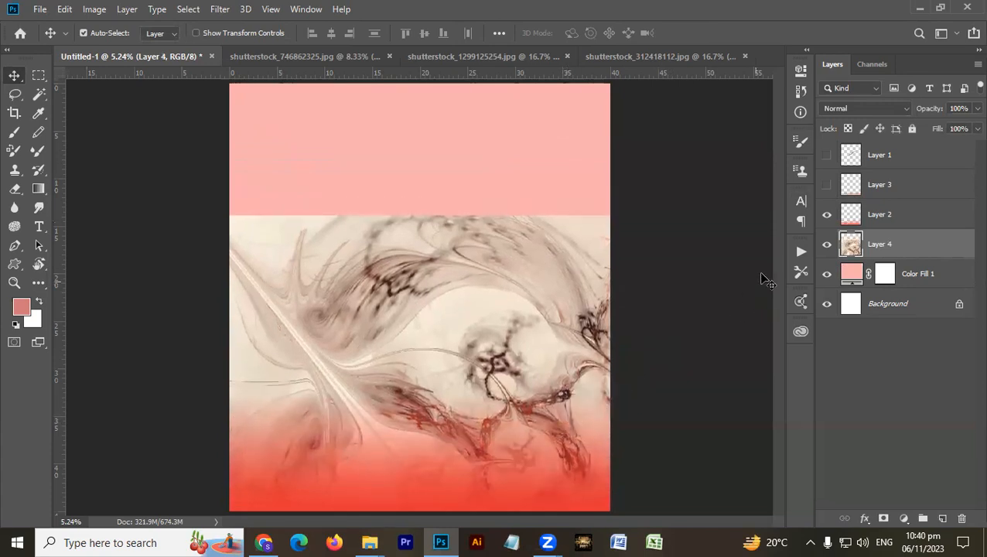
- Set the blend mode of the abstract image on Layer 4 to Luminosity
click(826, 214)
click(863, 109)
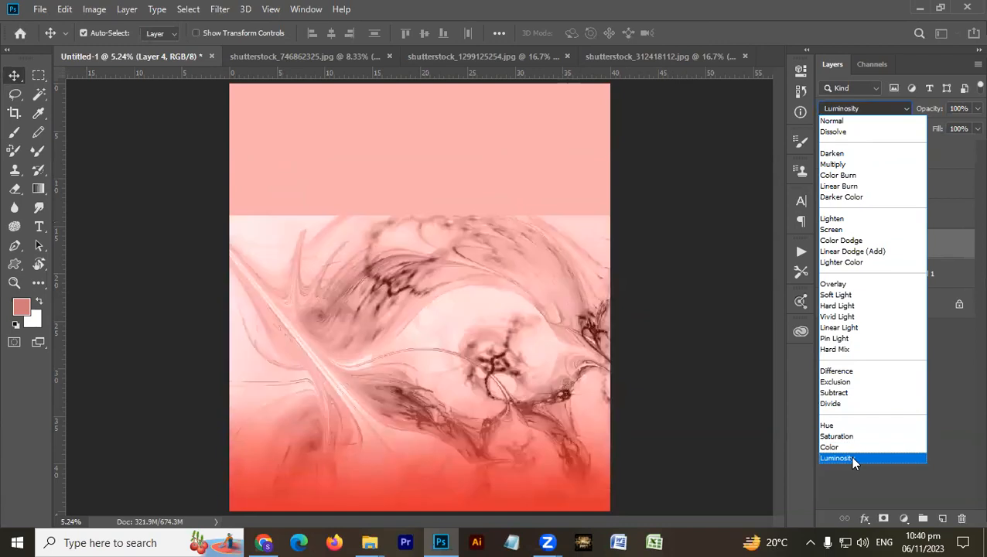
click(850, 456)
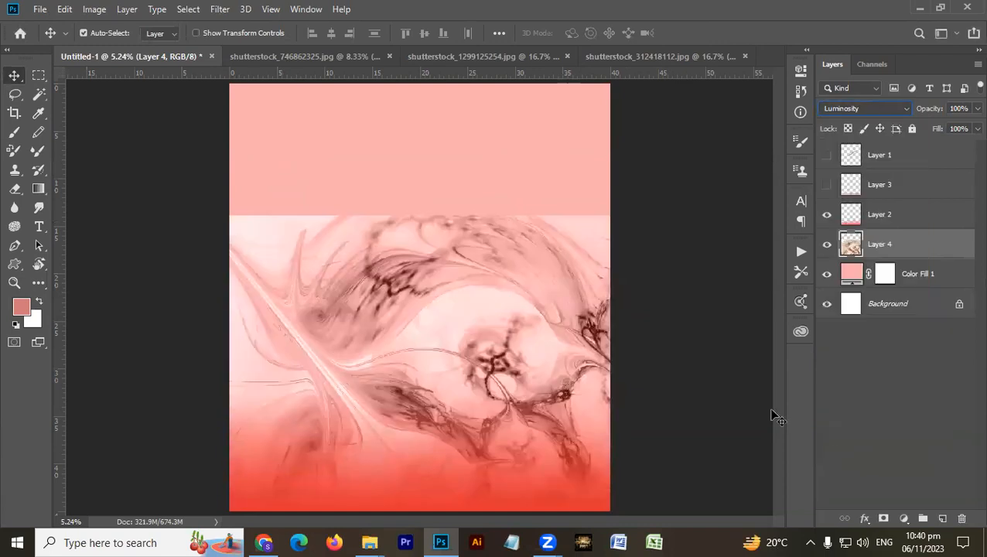
- Select Layer 4 and enlarge the Eraser to size 3800 for the abstract image's hard upper edge
click(926, 282)
click(932, 247)
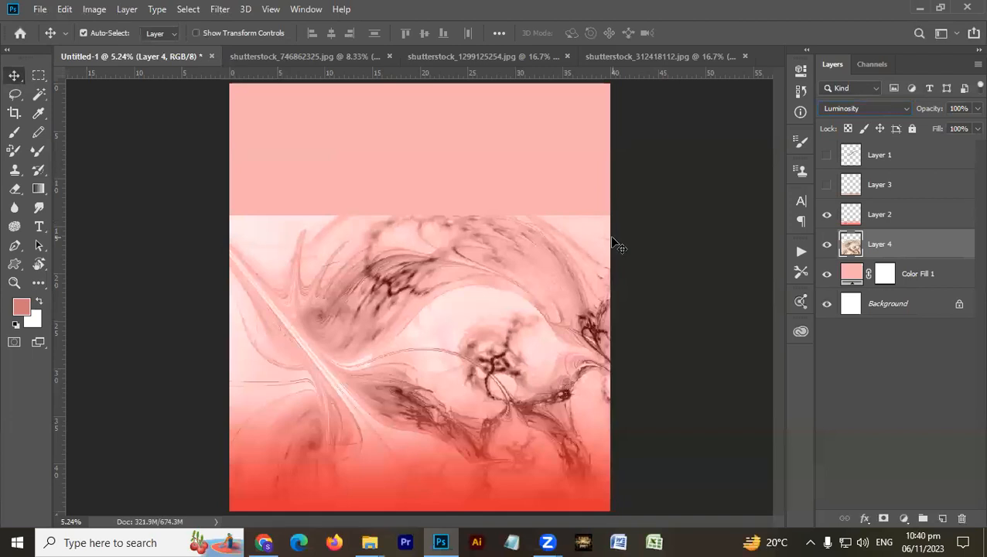
key(e)
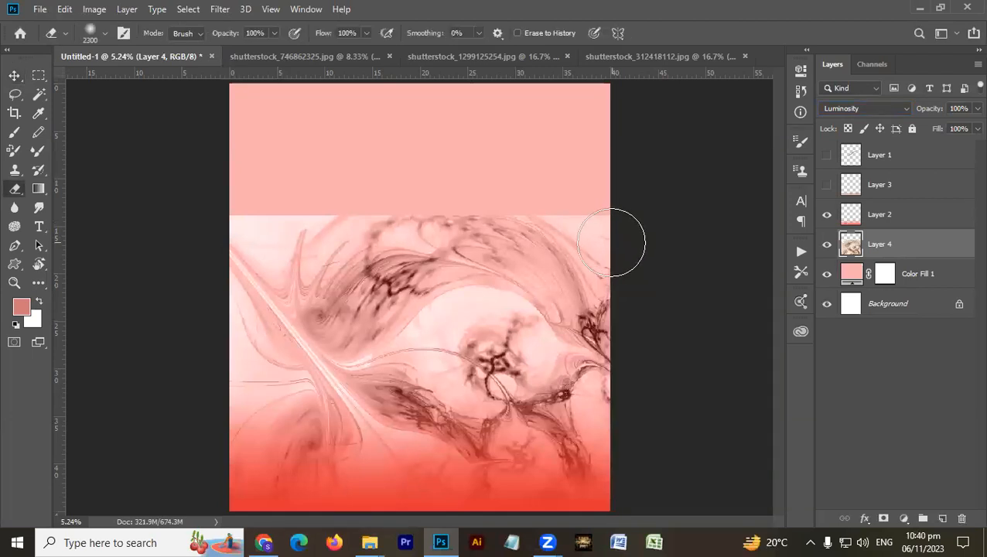
key(bracketright)
key(bracketright)
key(bracketright)
key(bracketright)
key(bracketright)
key(bracketright)
key(bracketright)
key(bracketright)
key(bracketright)
key(bracketright)
key(bracketright)
key(bracketright)
key(bracketright)
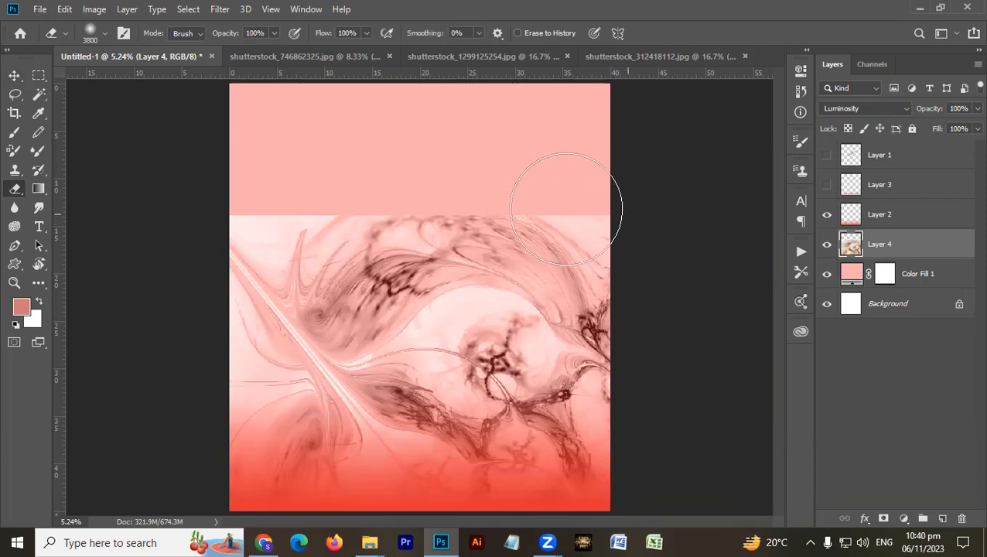
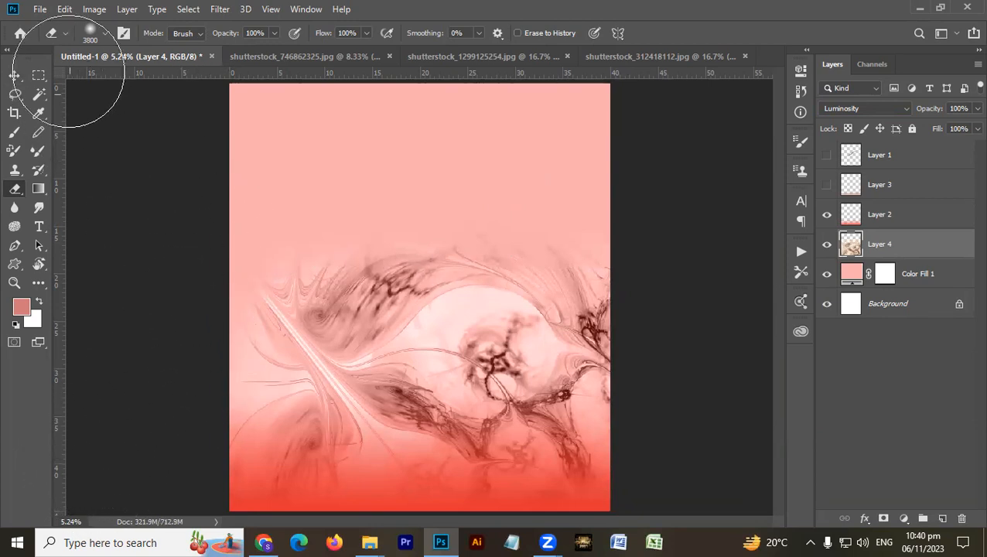
- Keep the Eraser in Brush mode and soften the left edge of the abstract image on Layer 4
click(202, 37)
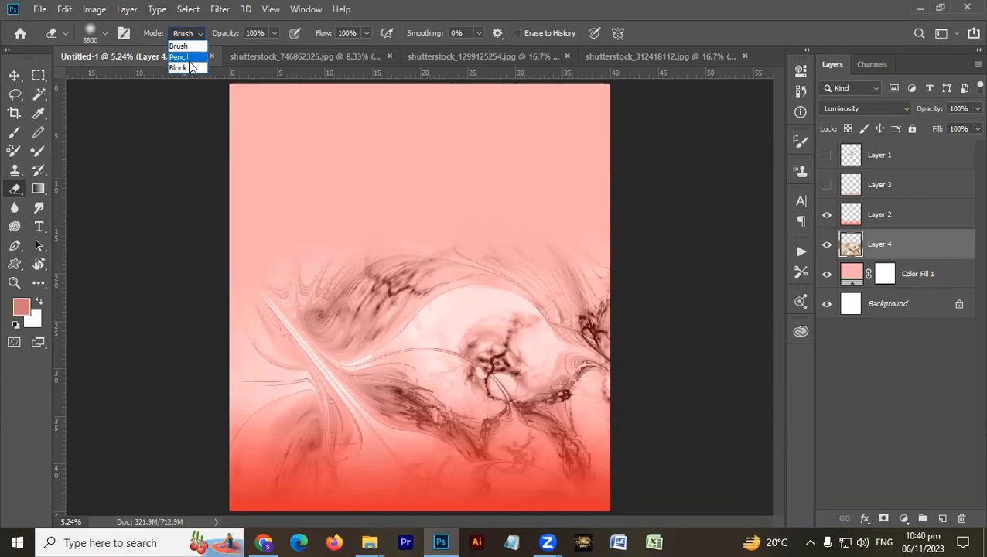
click(193, 52)
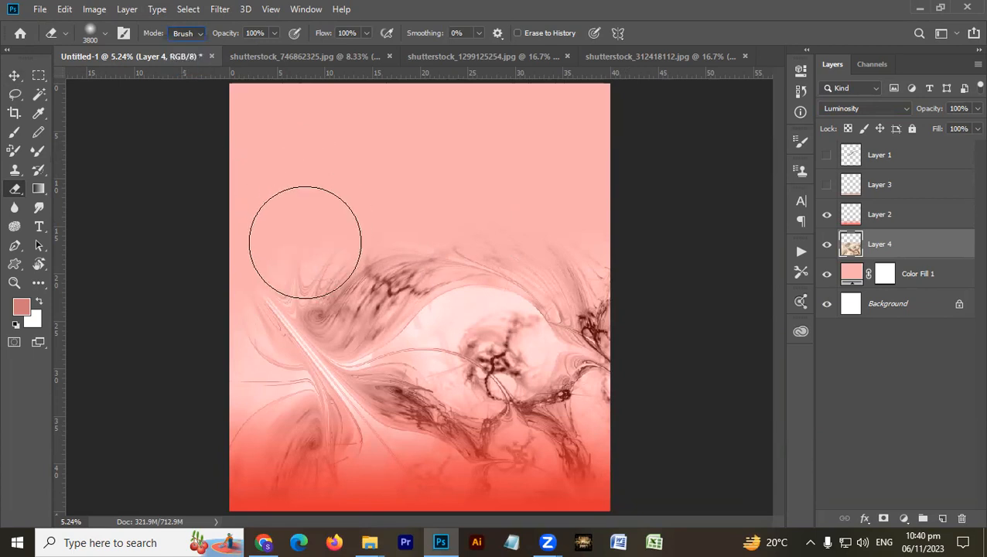
mouse_move(57, 346)
mouse_down()
mouse_move(192, 387)
mouse_move(213, 375)
mouse_up()
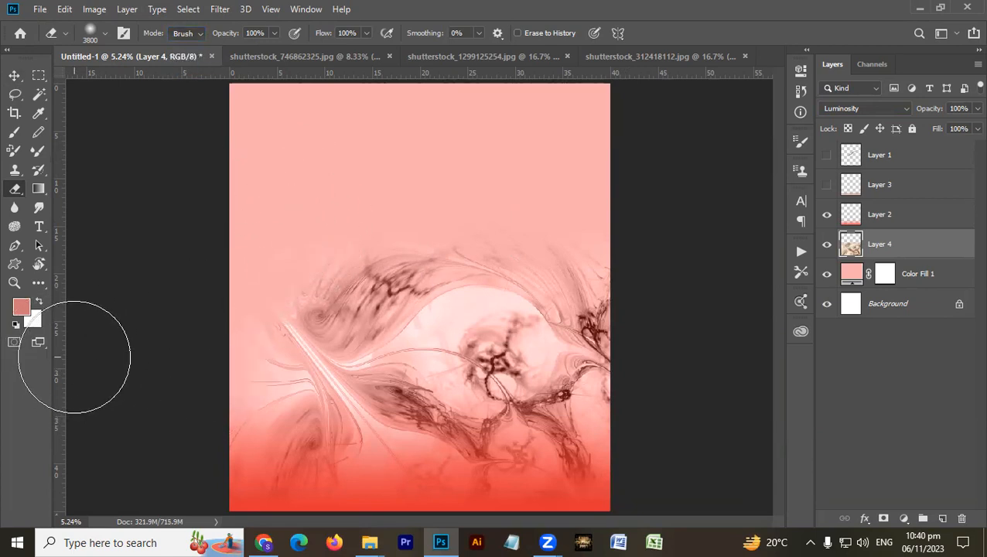
- Nudge the abstract image on Layer 4 slightly down over the red gradient
key(v)
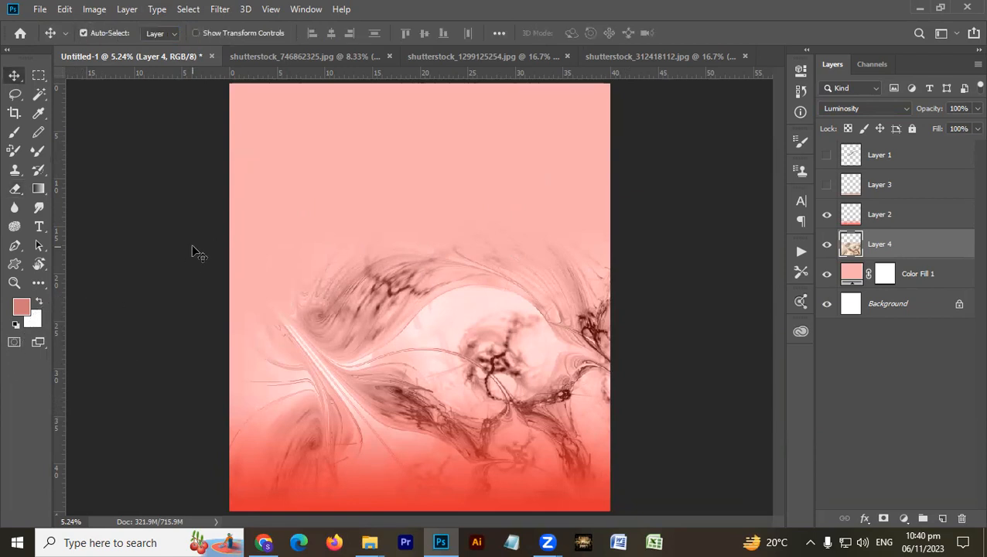
key(shift+Down)
key(shift+Down)
key(shift+Down)
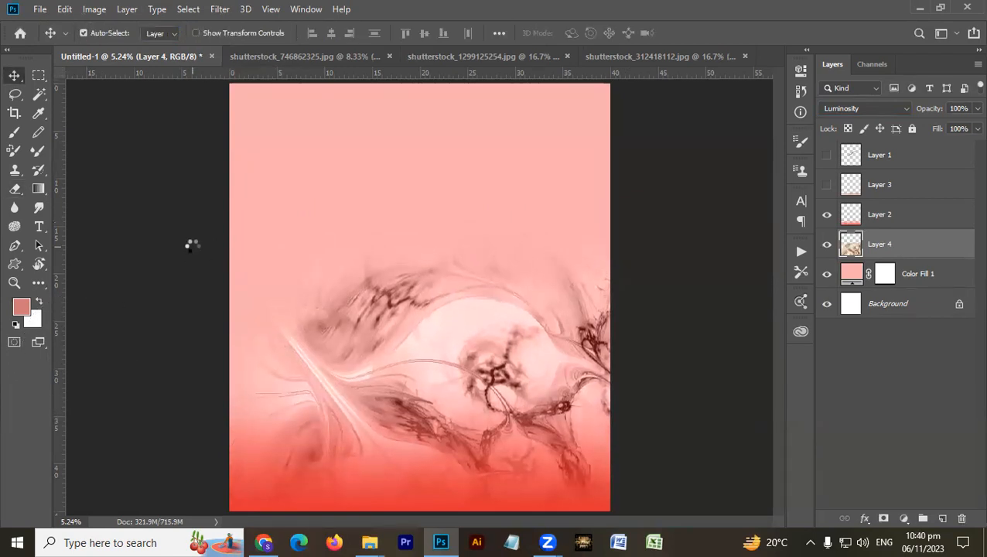
key(shift+Down)
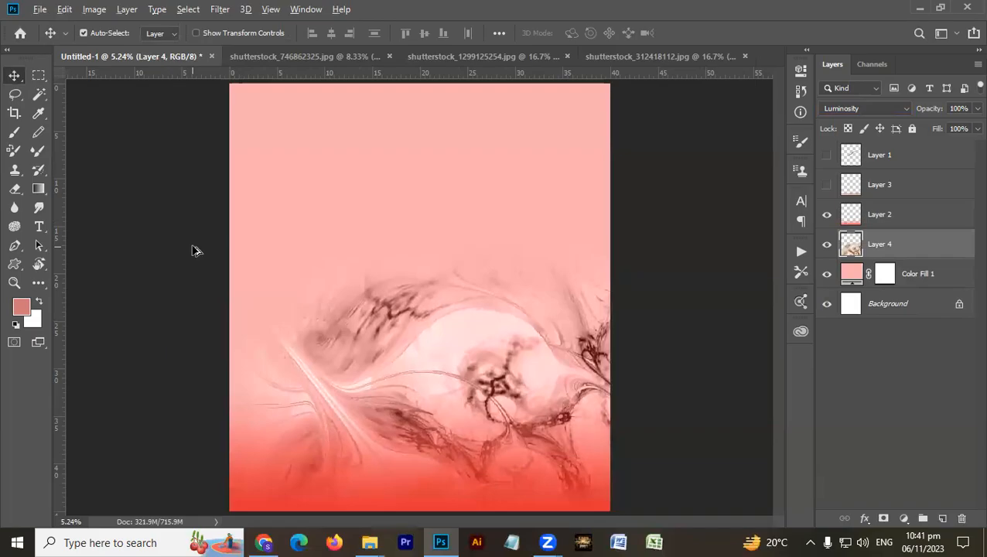
- Browse the Searching 2023 folder in File Explorer and open the shutterstock_375180562 image in Photoshop
key(alt+Tab)
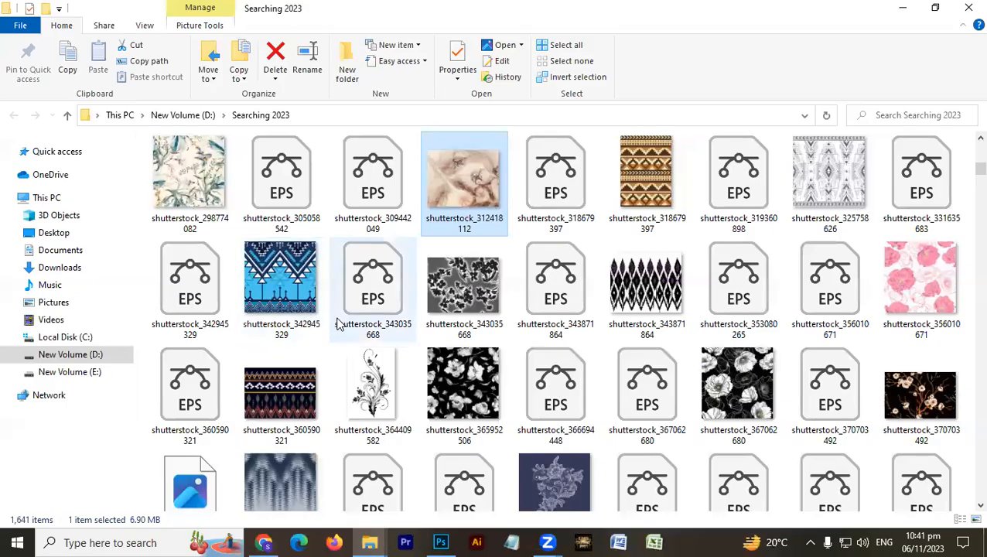
click(481, 306)
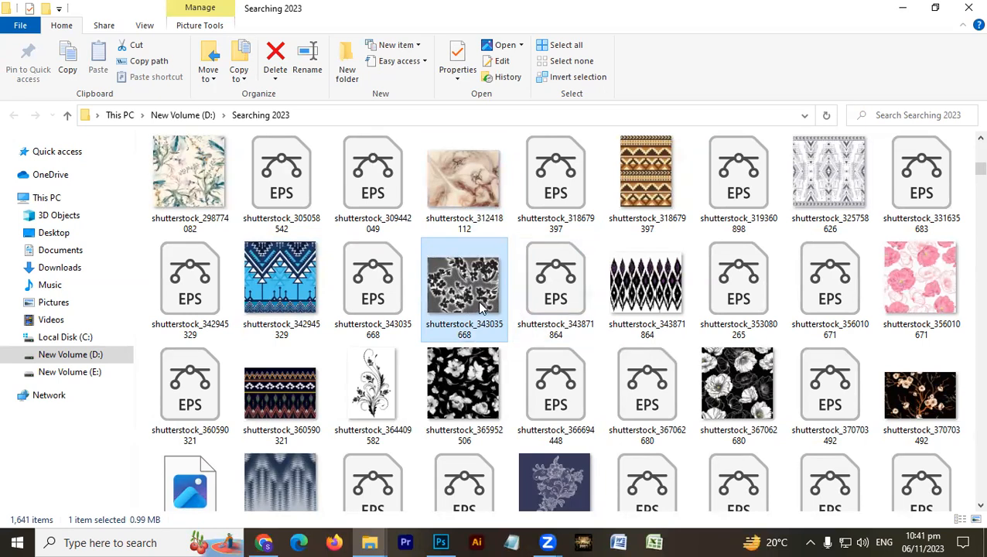
scroll(467, 301, down, 2)
scroll(466, 302, up, 2)
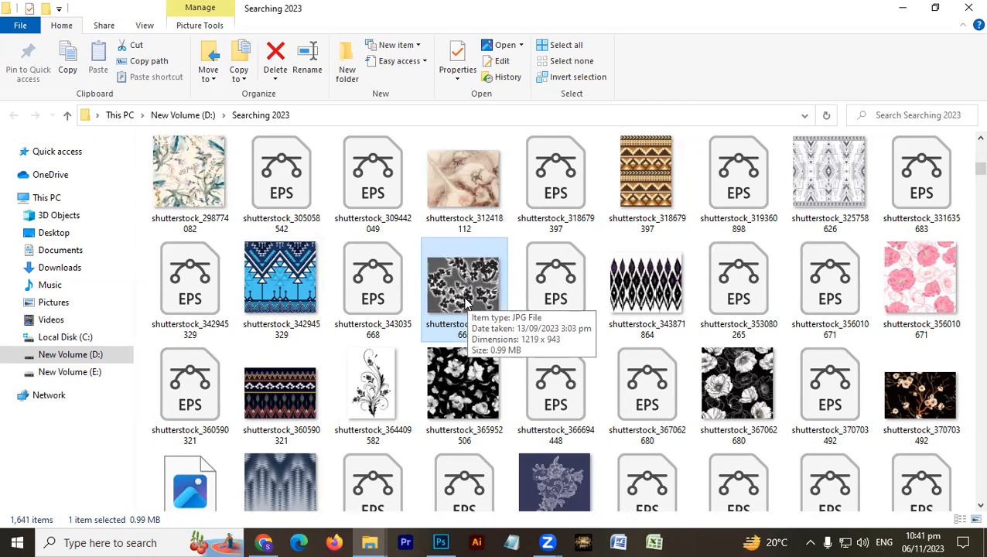
scroll(466, 302, down, 5)
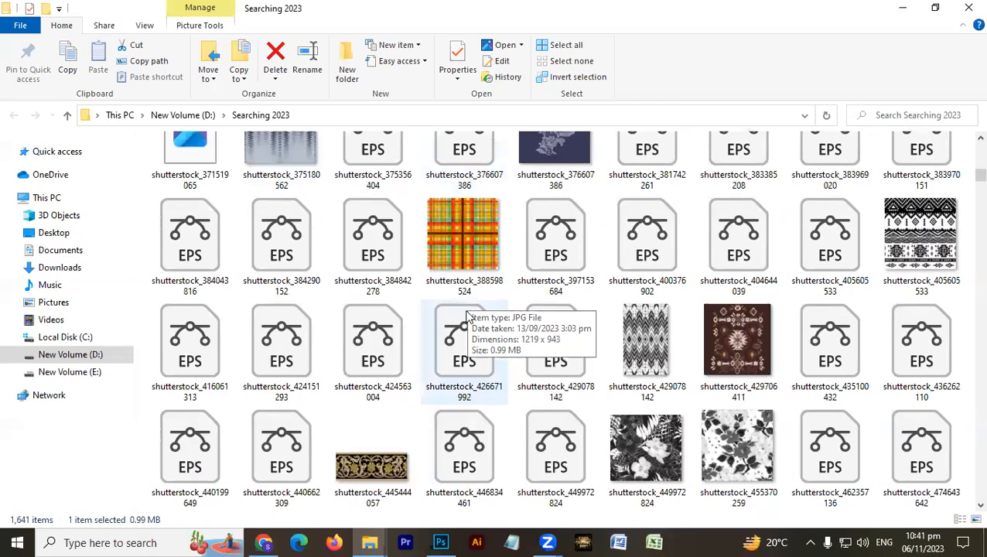
scroll(466, 316, up, 2)
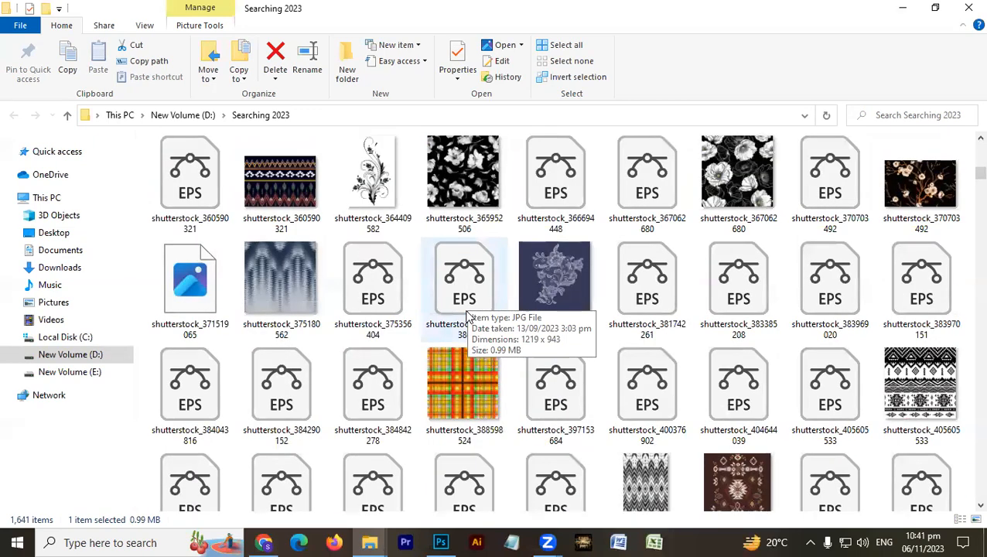
key(alt+Tab)
key(alt+Tab)
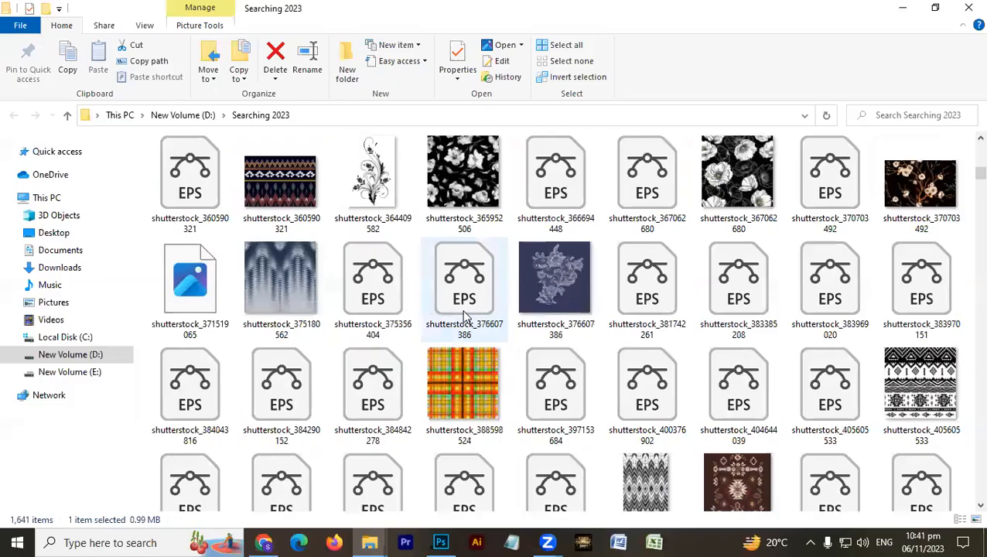
right_click(254, 293)
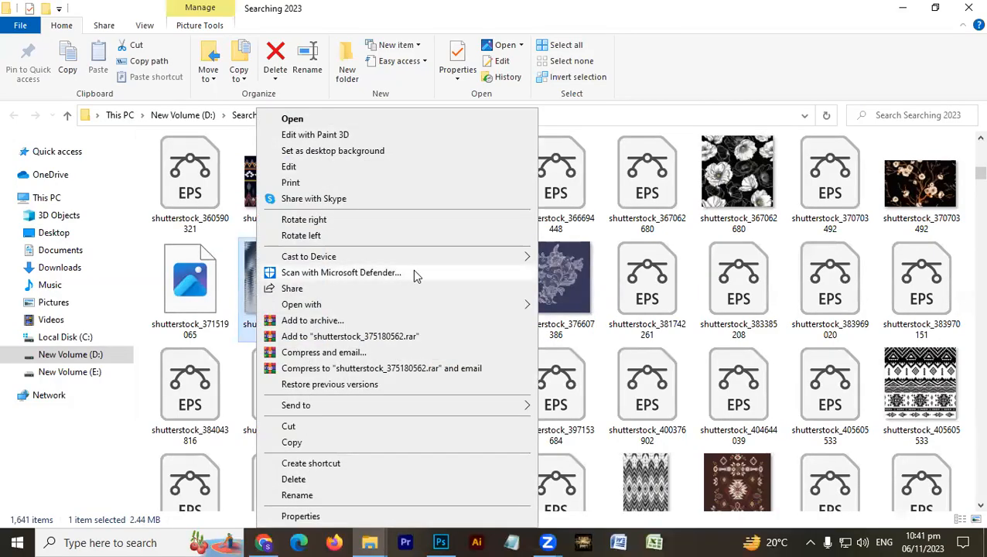
mouse_move(420, 303)
click(547, 323)
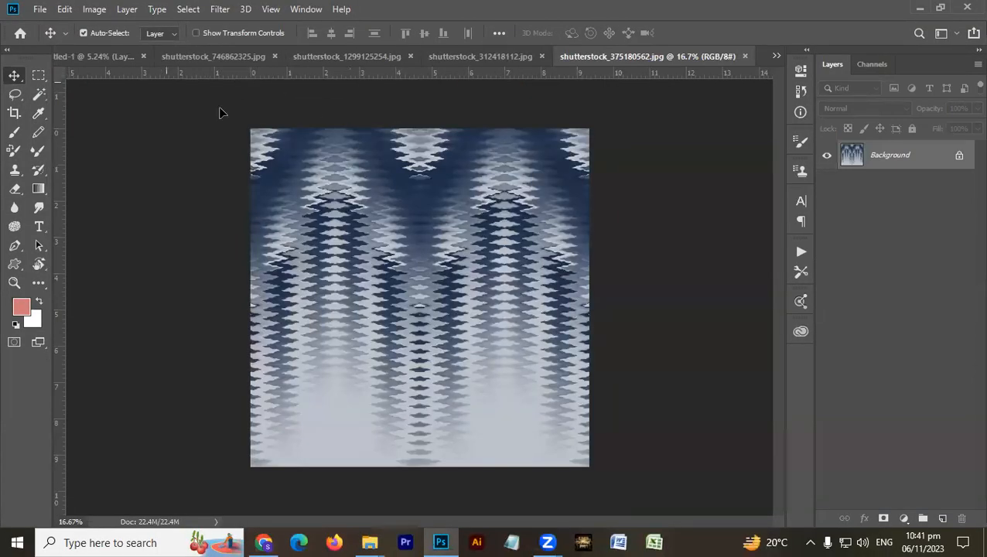
- Place the shutterstock_375180562 pattern in Untitled-1 at the canvas's upper-left corner and scale it up
drag(92, 56, 291, 138)
key(ctrl+t)
drag(339, 192, 369, 220)
key(Return)
- Duplicate the blue ikat pattern side by side across the canvas's upper edge and merge the copies into Layer 5
drag(317, 180, 436, 188)
key(alt+shift)
mouse_move(441, 188)
mouse_down()
mouse_move(465, 188)
mouse_move(446, 187)
mouse_up()
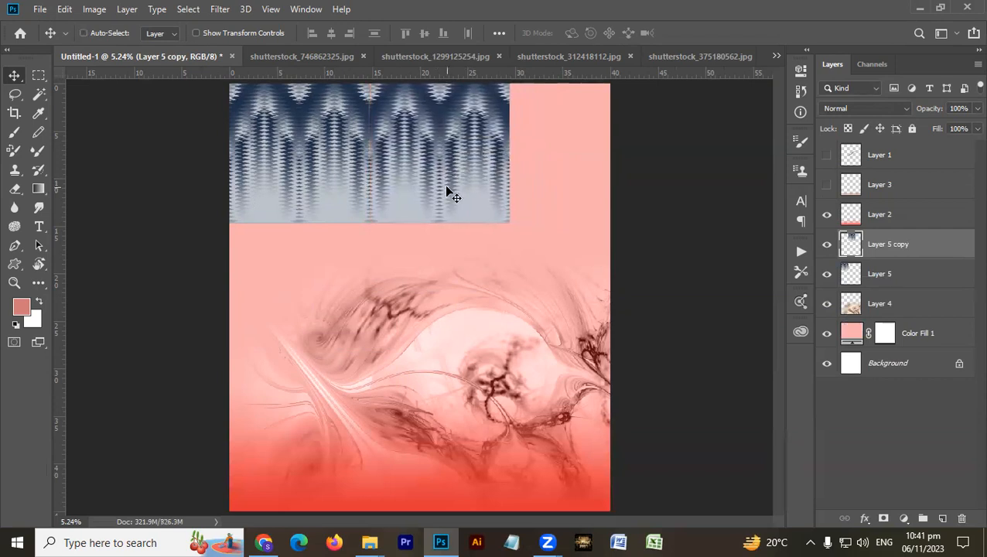
key(ctrl+e)
drag(322, 182, 606, 190)
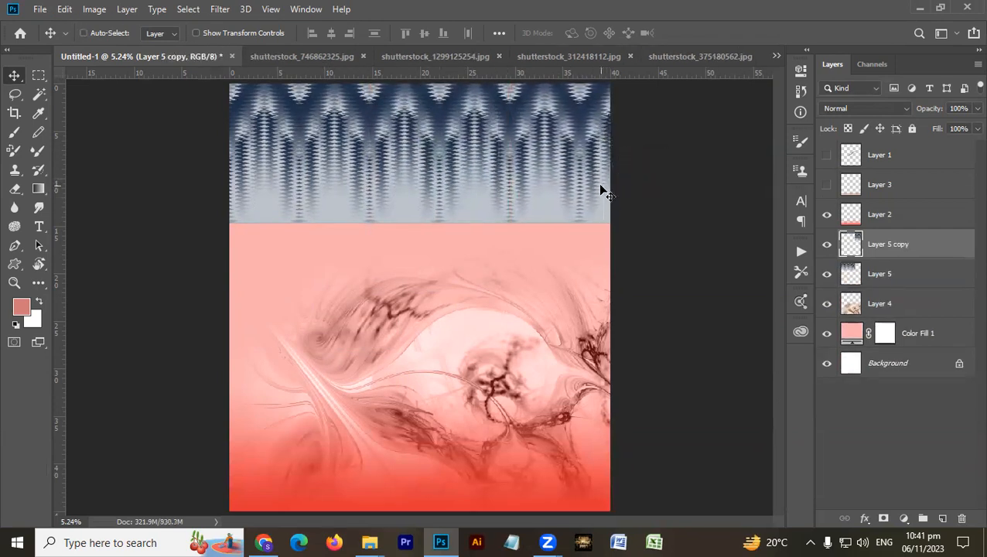
key(ctrl+e)
- Scale the merged ikat strip on Layer 5 to 108.17% and align it with the canvas's upper edge
key(ctrl+t)
drag(232, 219, 183, 233)
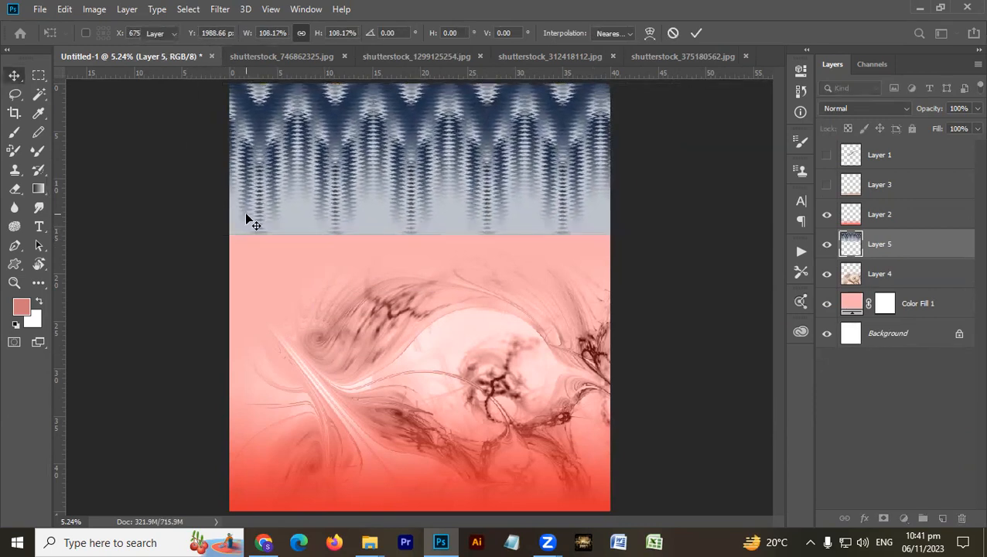
key(Return)
key(ctrl+minus)
mouse_move(339, 186)
mouse_down()
mouse_move(333, 202)
mouse_move(346, 179)
mouse_up()
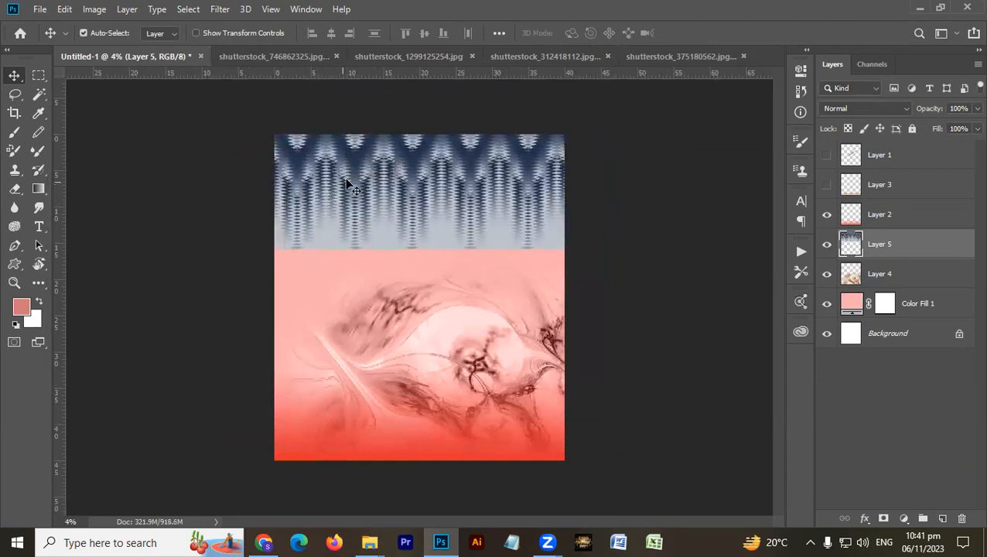
- Set Layer 5's blend mode to Luminosity and its opacity to 34%
click(843, 108)
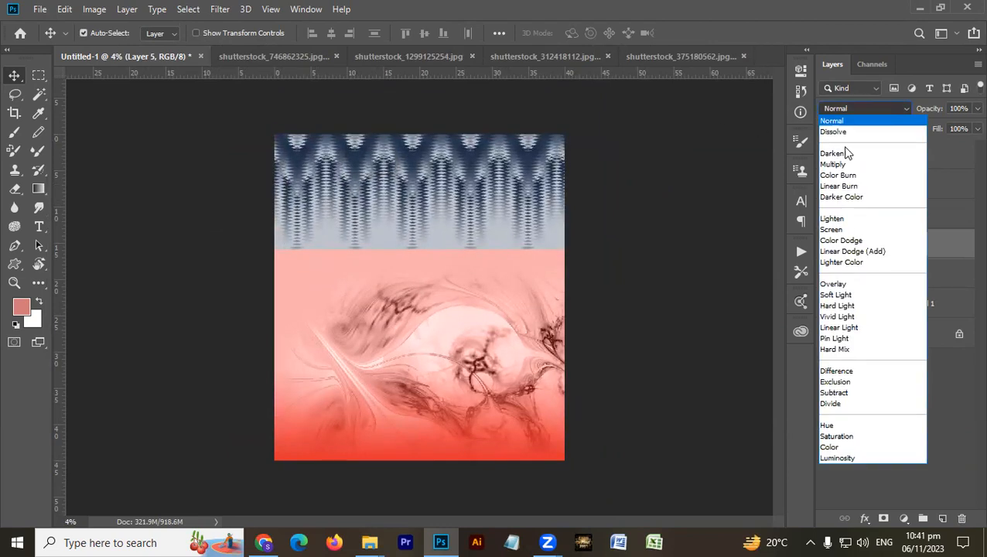
click(886, 458)
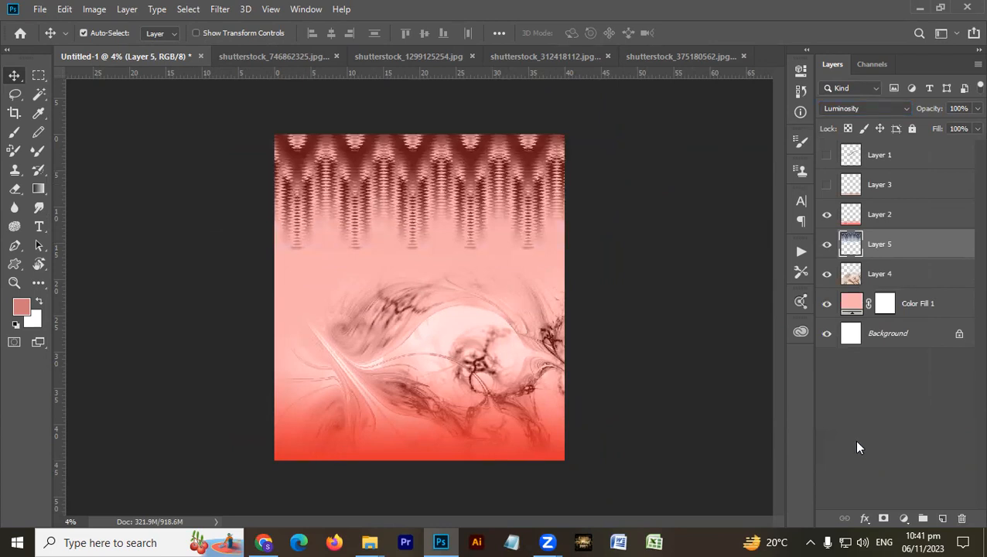
key(5)
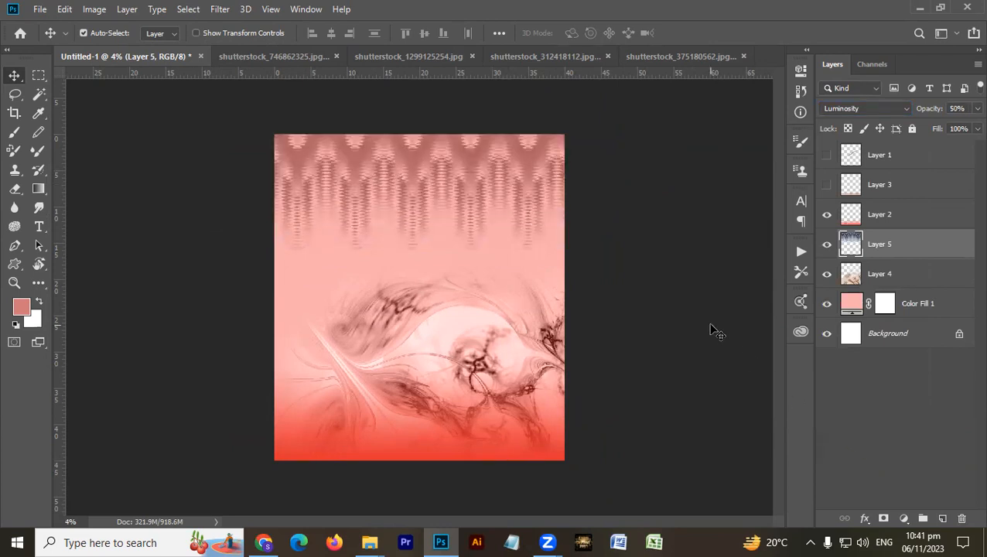
key(3)
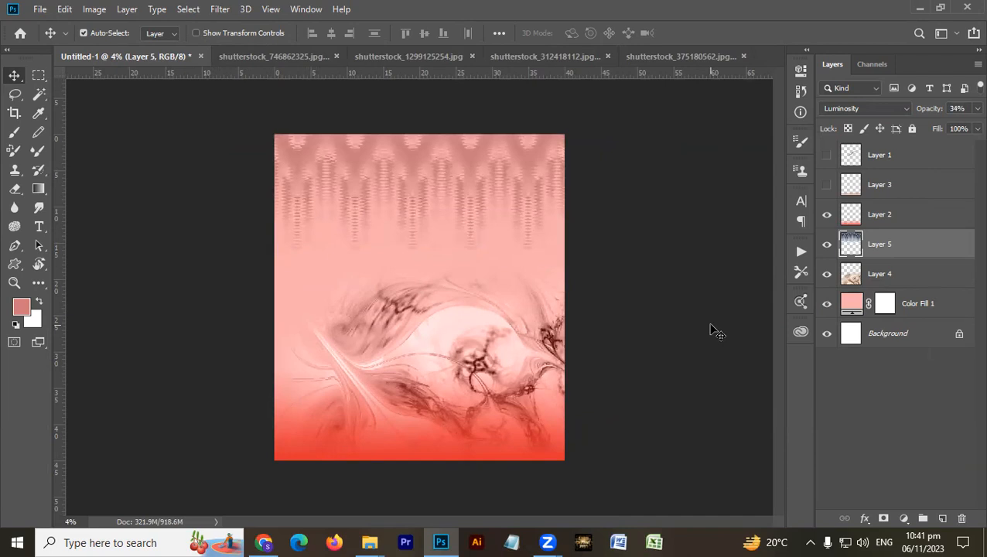
- Erase the hard lower edge of the ikat pattern on Layer 5 and select the abstract image on Layer 4
key(e)
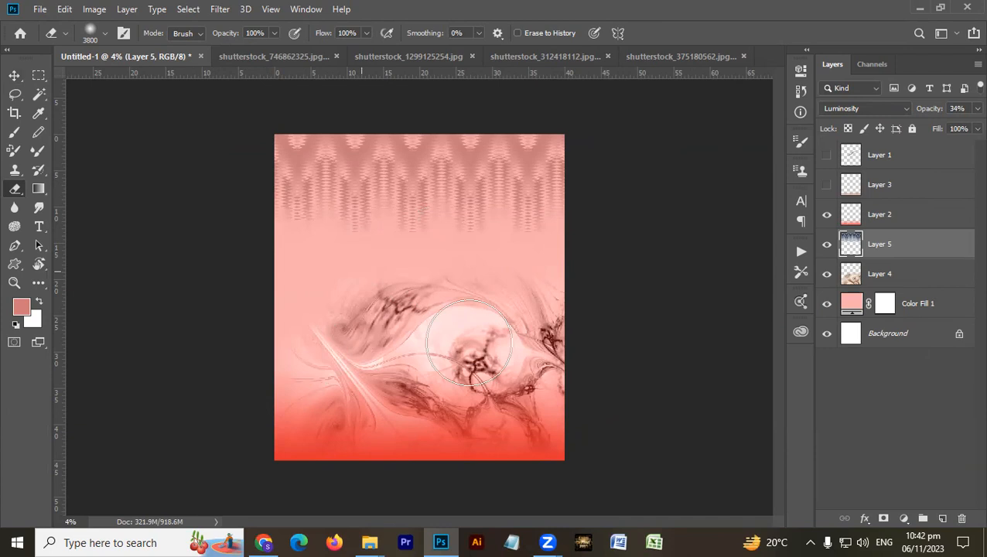
key(v)
click(450, 334)
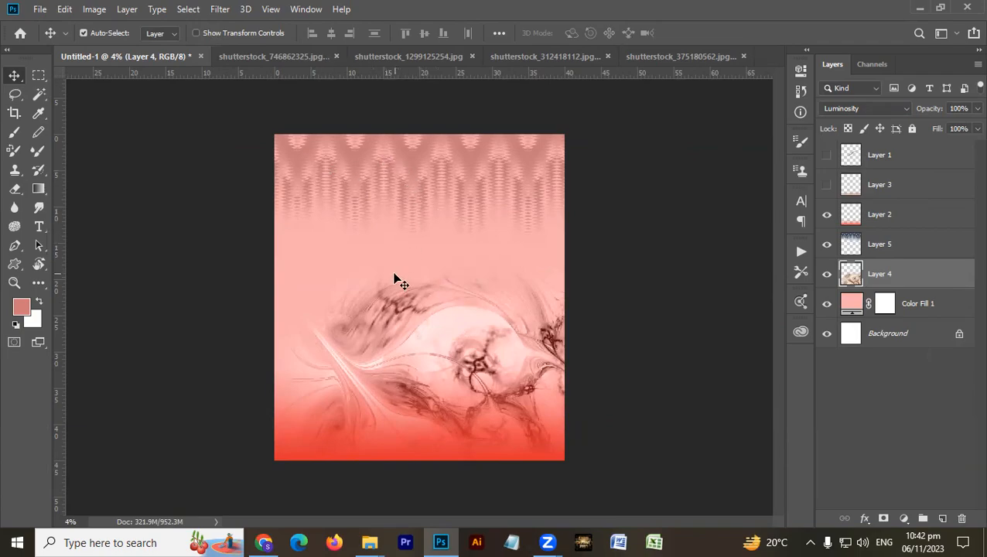
- Browse the Searching 2023 folder in File Explorer for an animal print and open shutterstock_744099571 in Photoshop
key(alt+Tab)
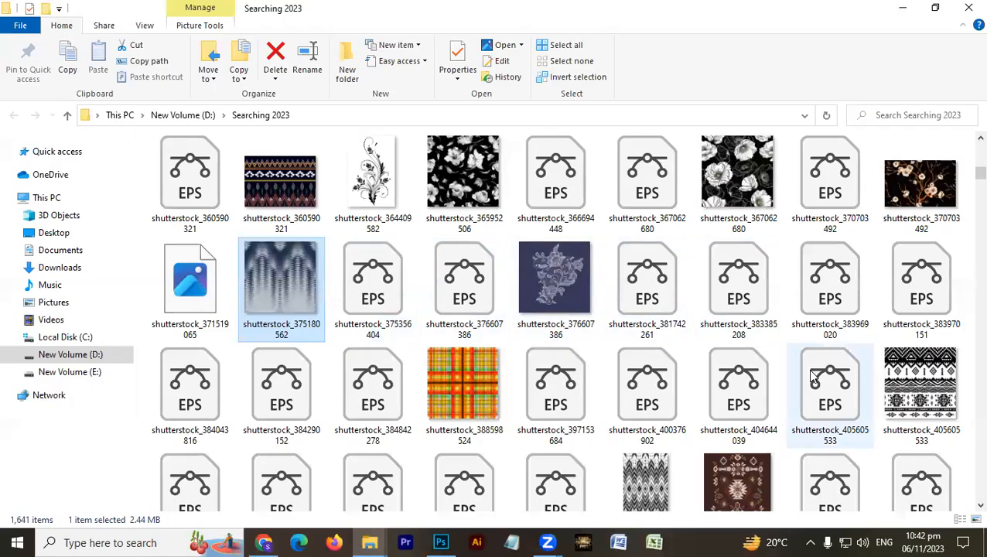
scroll(812, 379, down, 2)
scroll(809, 375, down, 3)
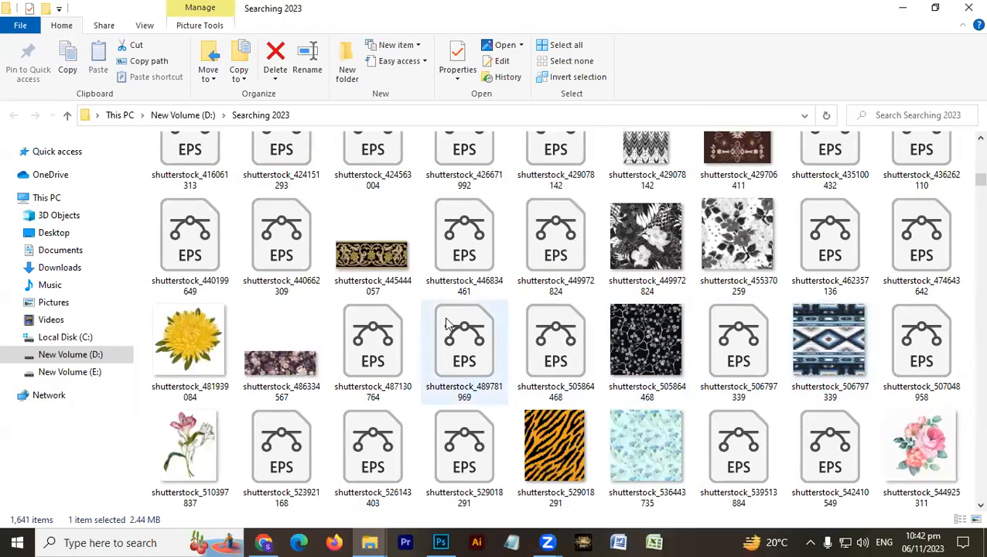
scroll(446, 325, down, 4)
scroll(447, 325, down, 8)
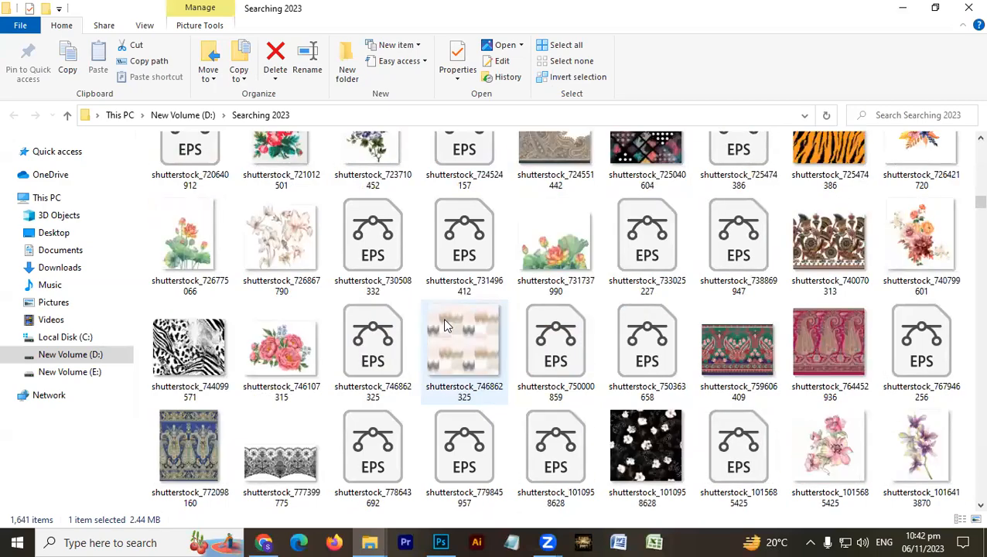
scroll(444, 325, up, 3)
scroll(444, 325, down, 6)
scroll(444, 325, down, 10)
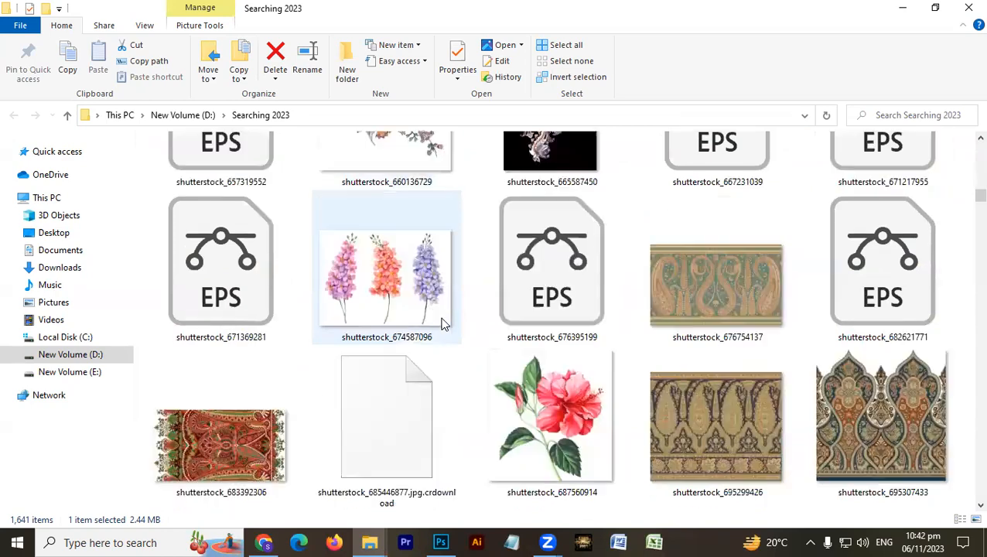
scroll(444, 325, down, 4)
scroll(444, 325, down, 8)
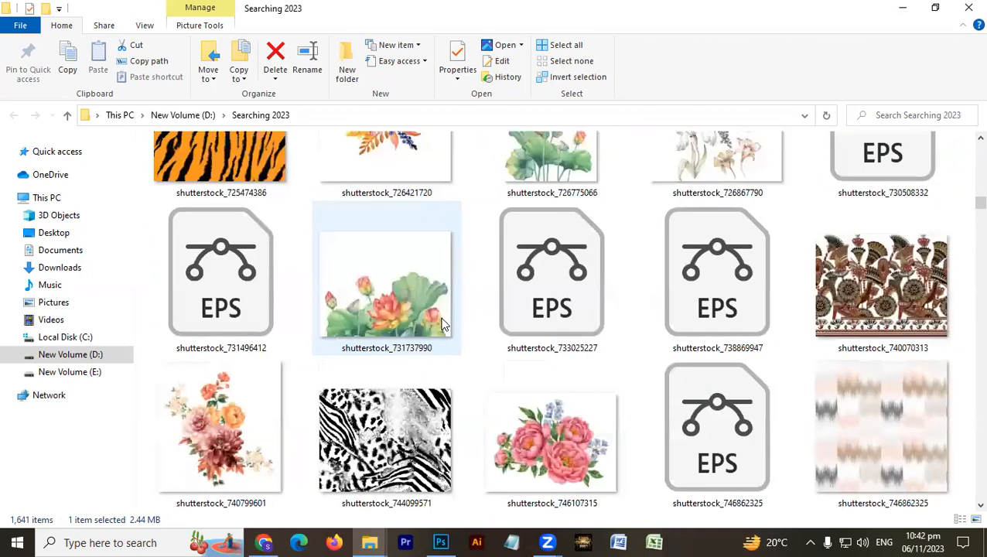
scroll(444, 325, down, 2)
click(381, 301)
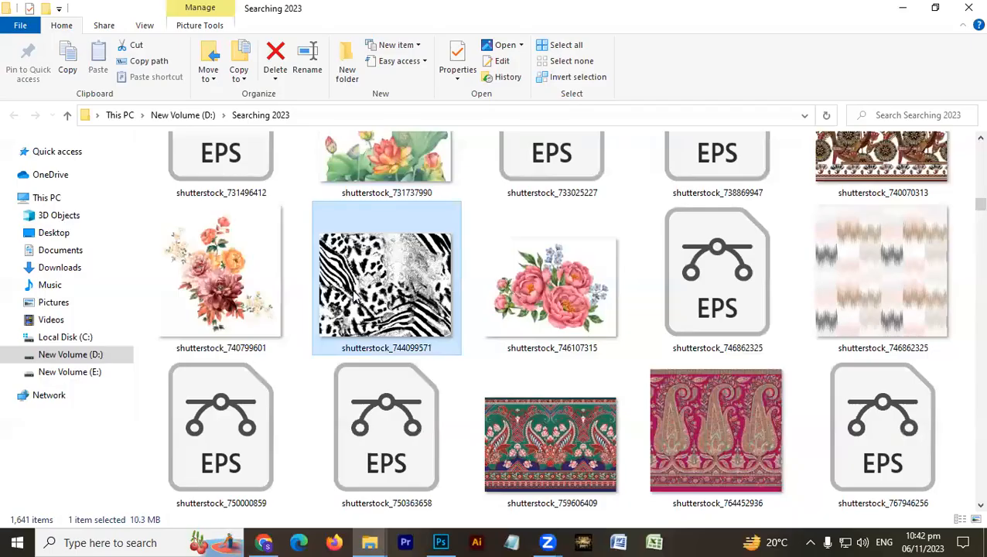
right_click(353, 291)
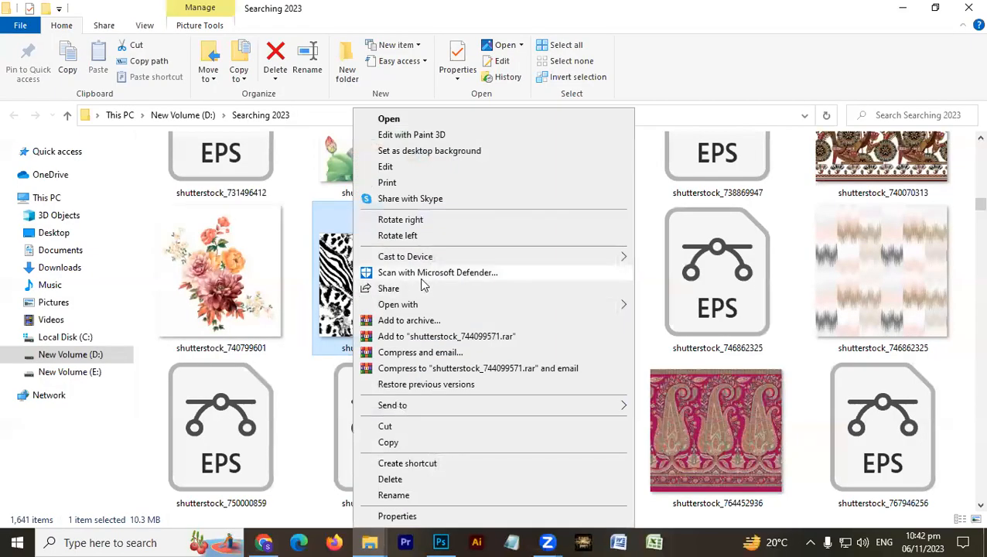
mouse_move(540, 305)
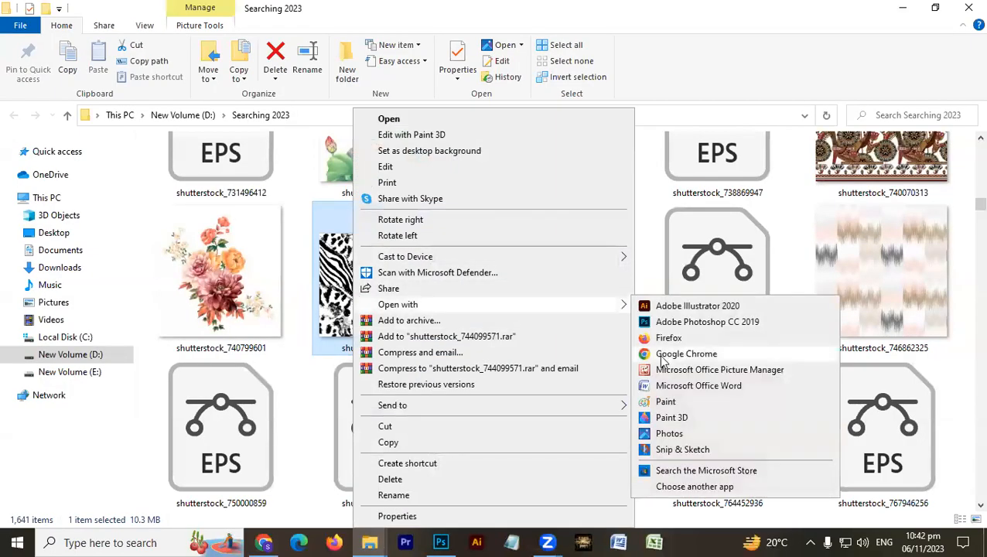
click(681, 322)
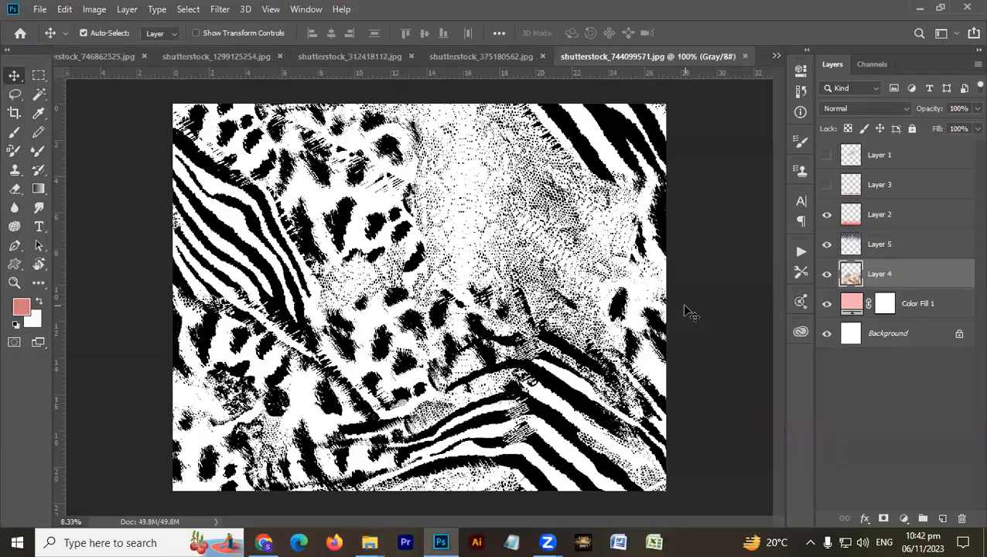
- Copy the entire animal-print image into Untitled-1 above Layer 4 and scale it to 130.51% to span the canvas width
key(ctrl+a)
key(ctrl+Tab)
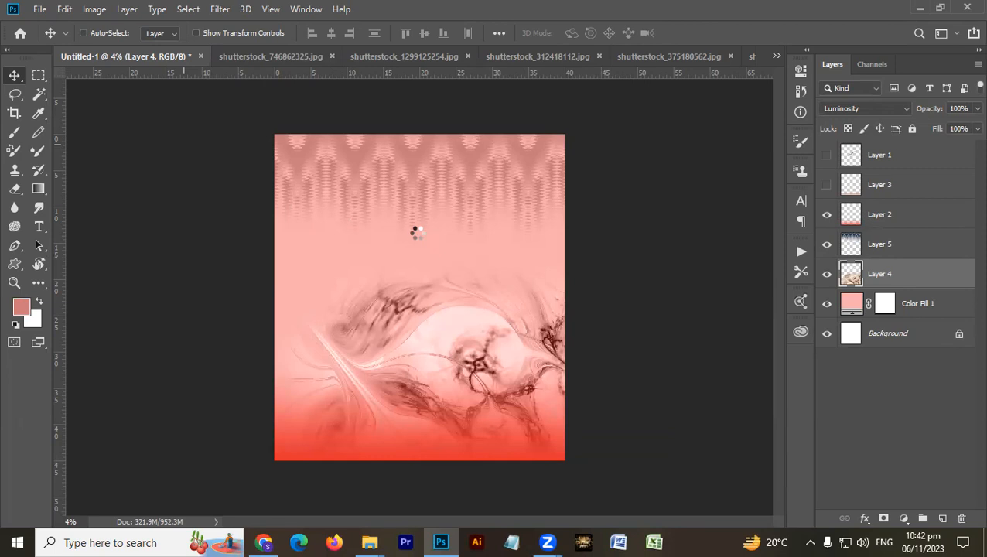
key(ctrl+v)
key(ctrl+t)
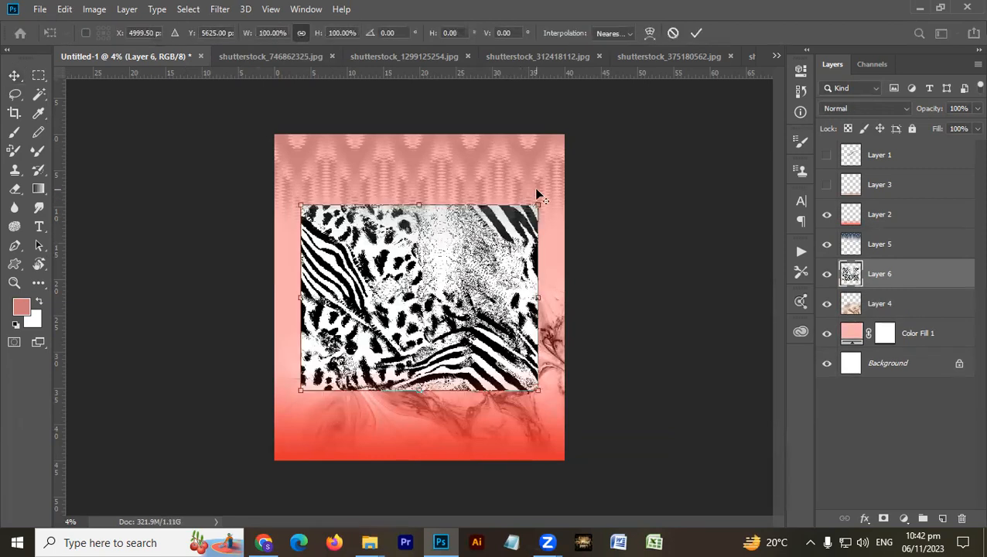
drag(533, 205, 575, 179)
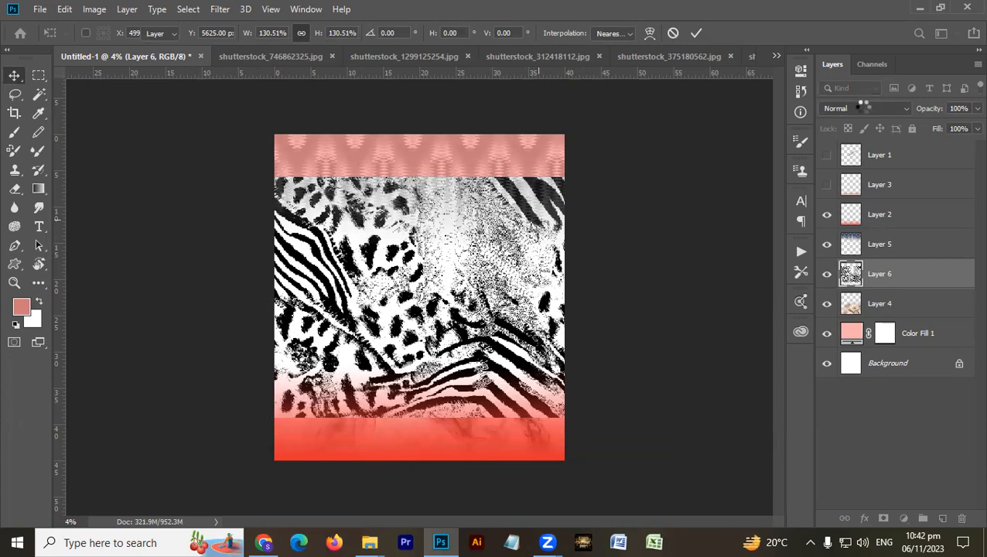
key(Return)
- Try Luminosity blending on the animal print in Layer 6 with the layer placed beneath Layer 4
key(ctrl+bracketleft)
click(875, 115)
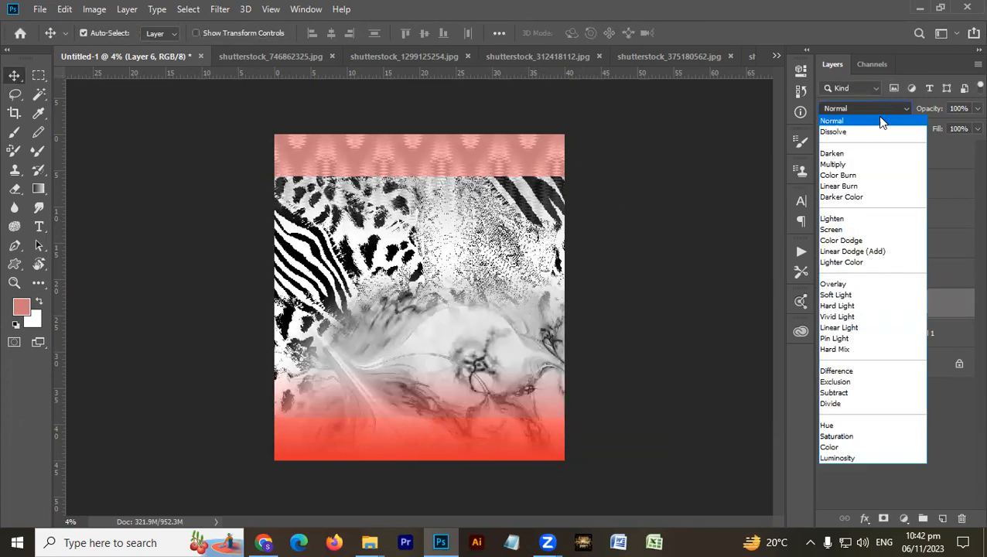
click(849, 458)
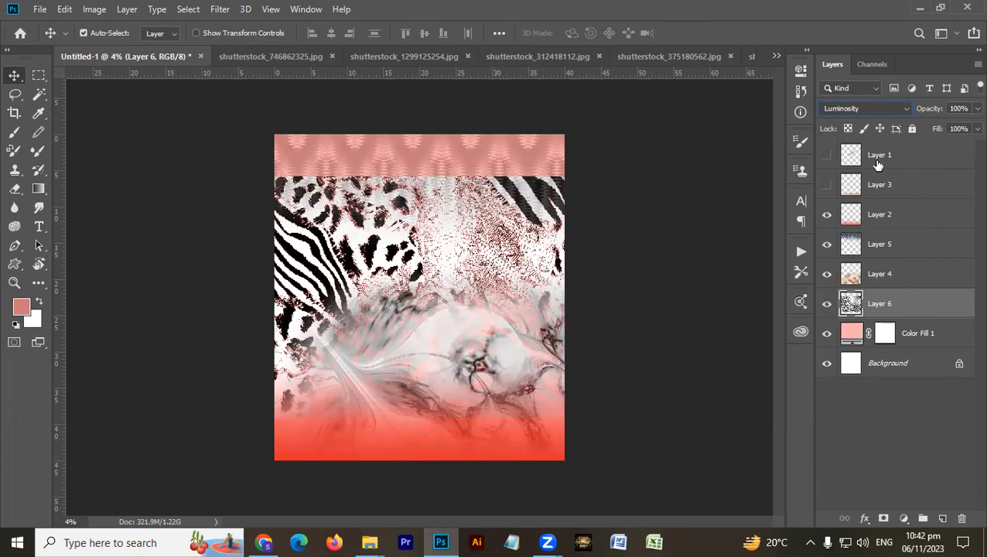
key(ctrl)
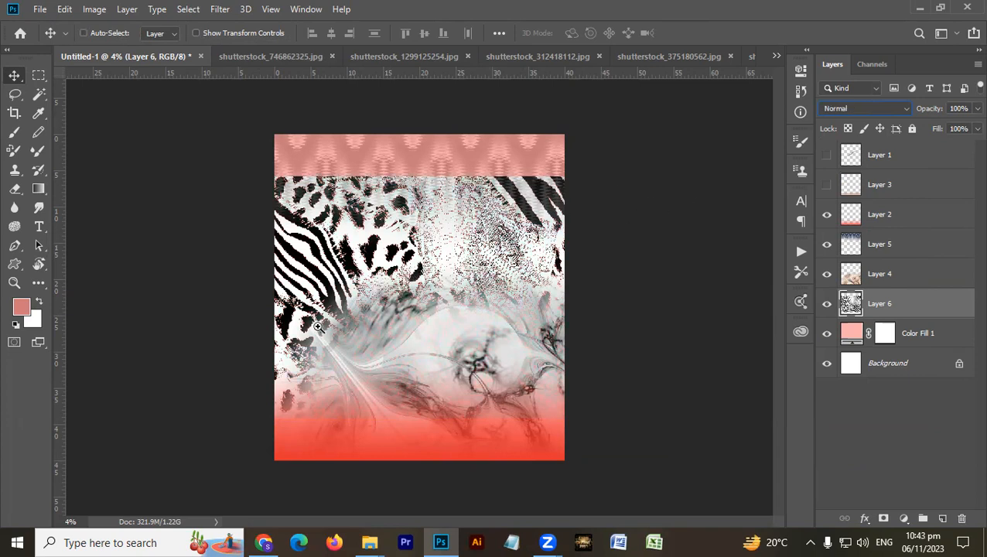
key(ctrl+bracketright)
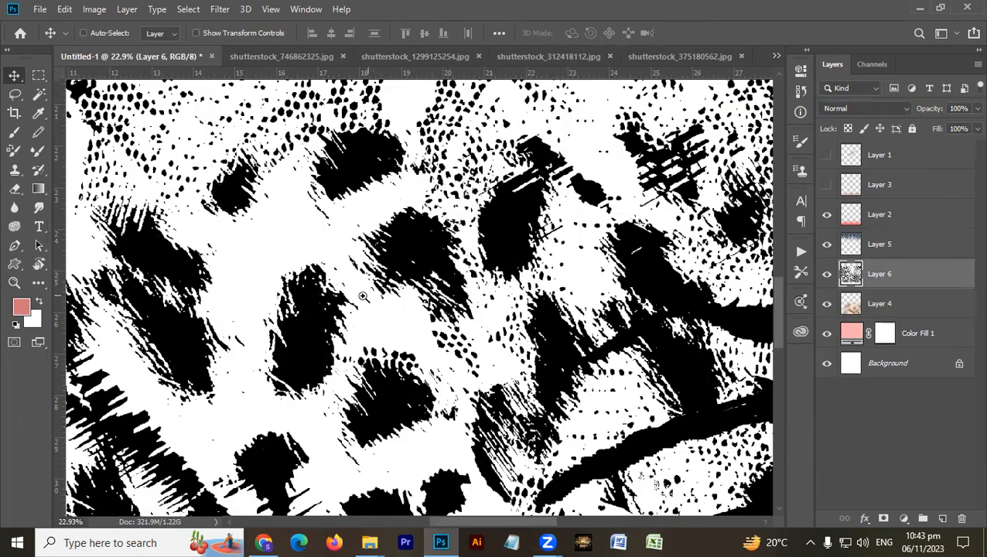
- Select all white areas of the animal print on Layer 6 with the Magic Wand and Similar, and delete them
key(w)
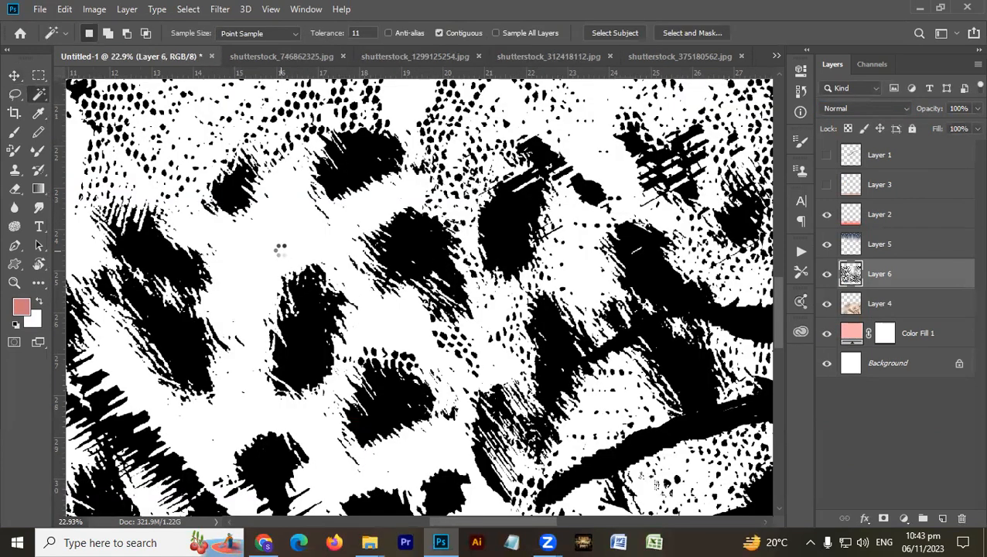
right_click(281, 255)
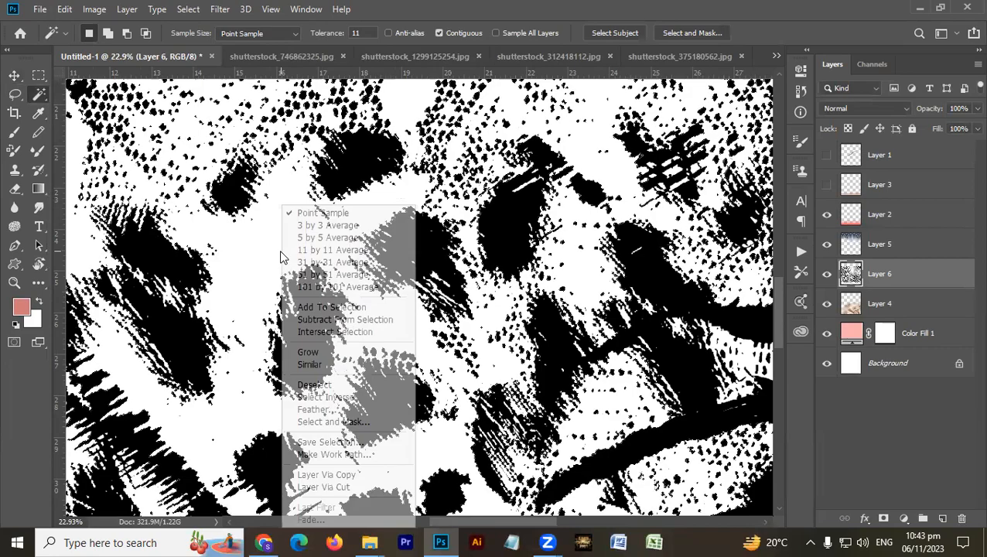
click(328, 364)
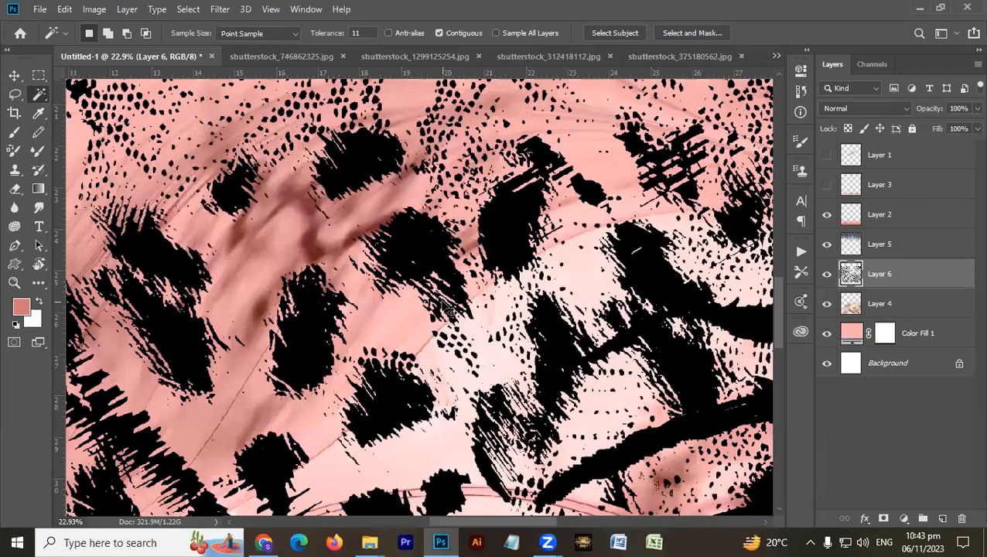
key(ctrl+0)
- Apply a Color Overlay to Layer 6 in the dusty pink #cb8282 sampled from the ikat pattern
key(alt+bracketright)
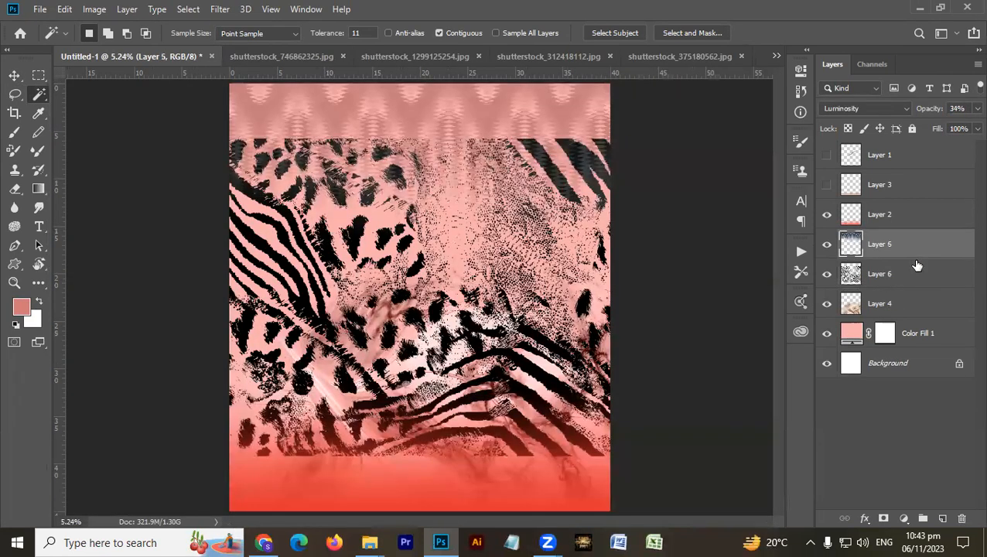
click(945, 283)
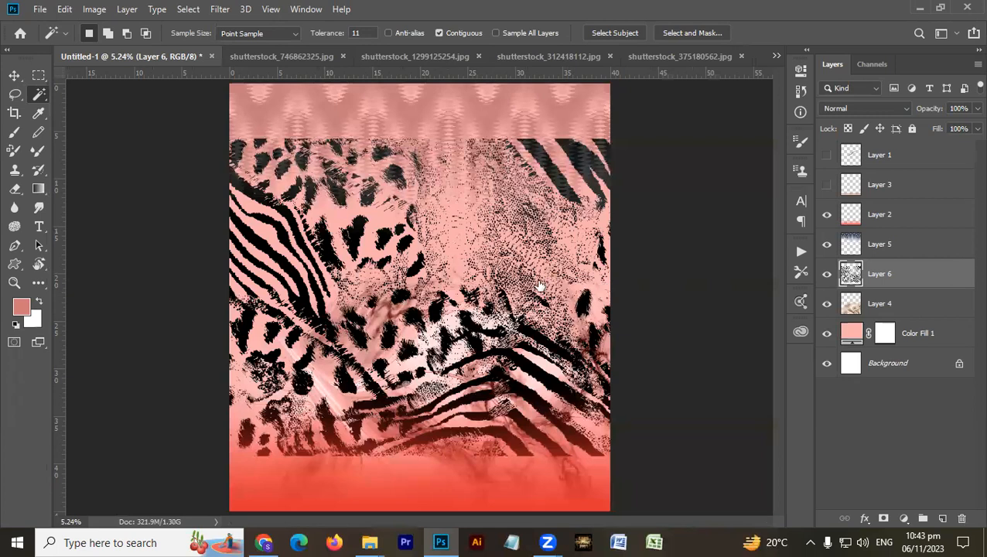
key(h)
click(462, 267)
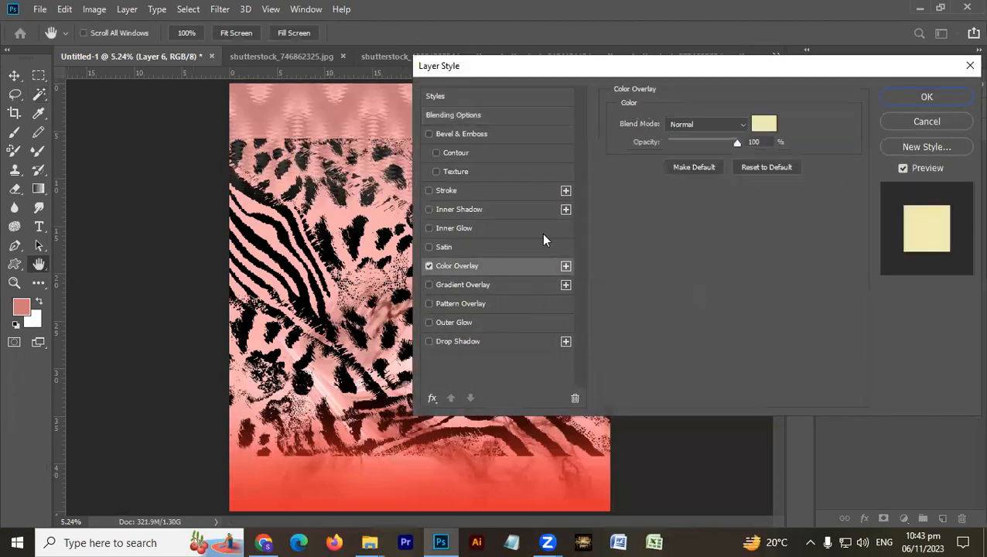
click(763, 124)
click(327, 116)
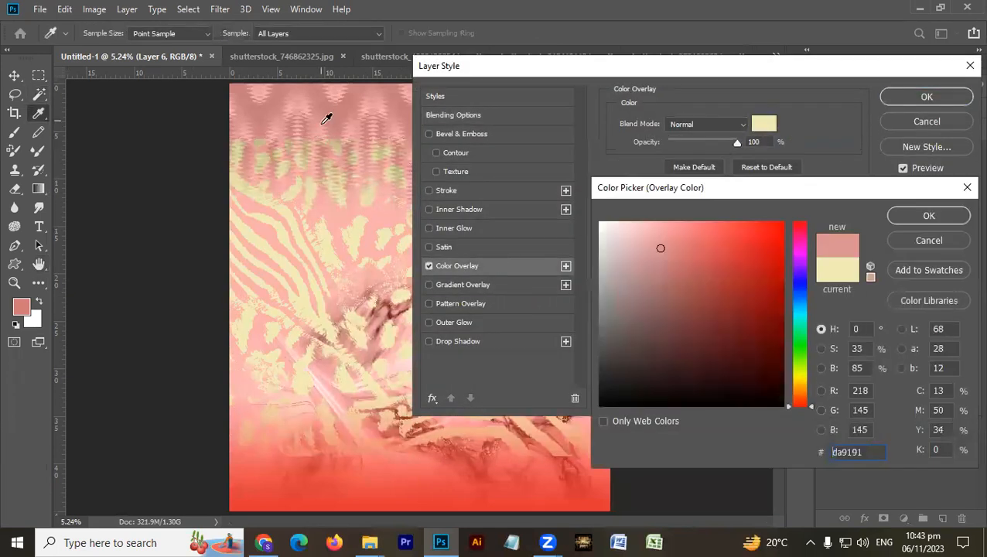
click(342, 124)
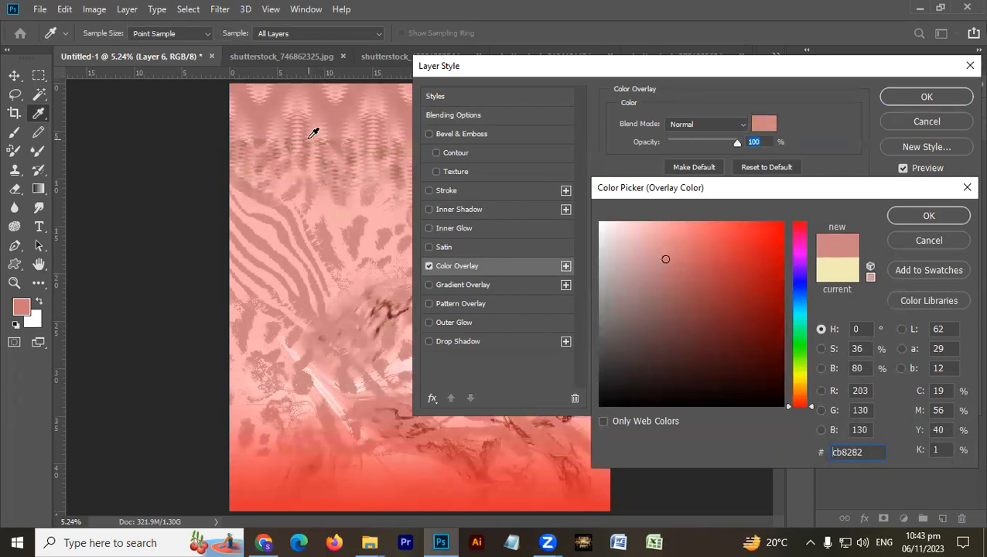
key(Return)
key(Return)
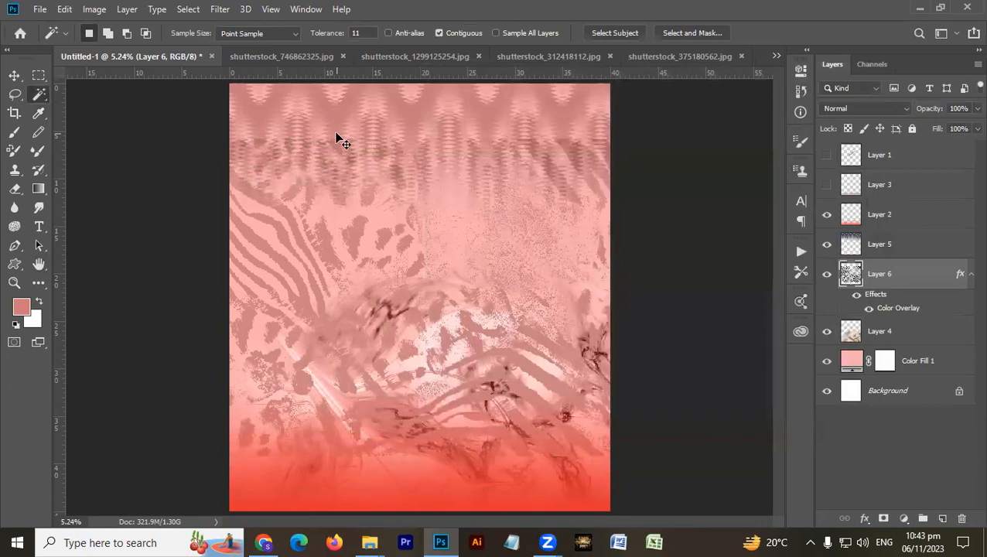
- Move Layer 6 beneath Layer 4 in the layer stack and set its opacity to 30%
key(ctrl+bracketleft)
key(v)
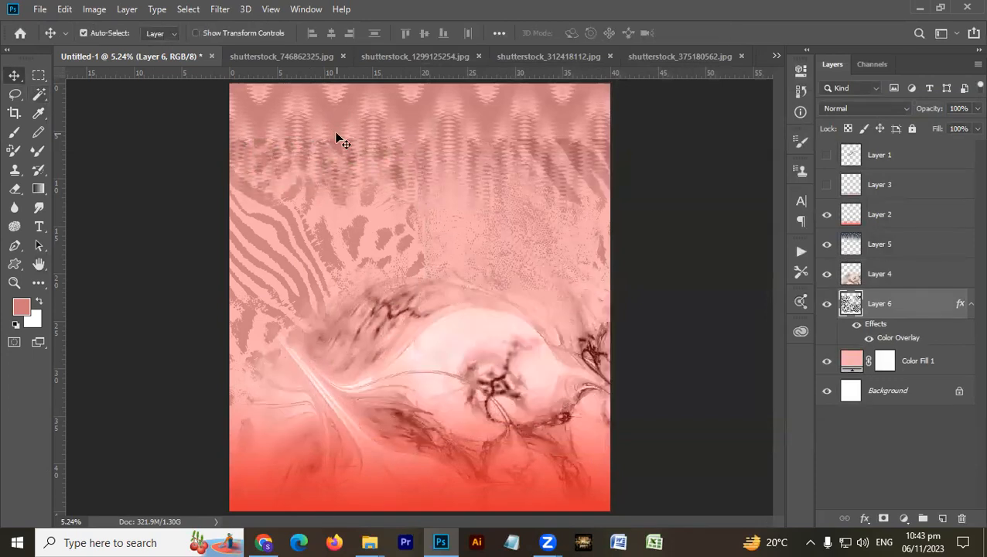
key(3)
- Erase the hard edges of the animal print on Layer 6 and set the layer's opacity to 60%
key(e)
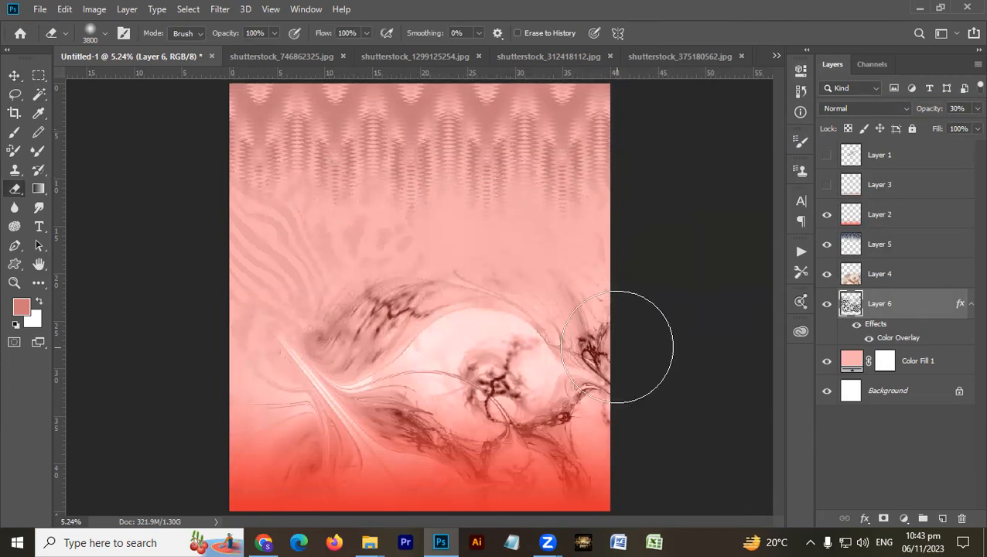
key(v)
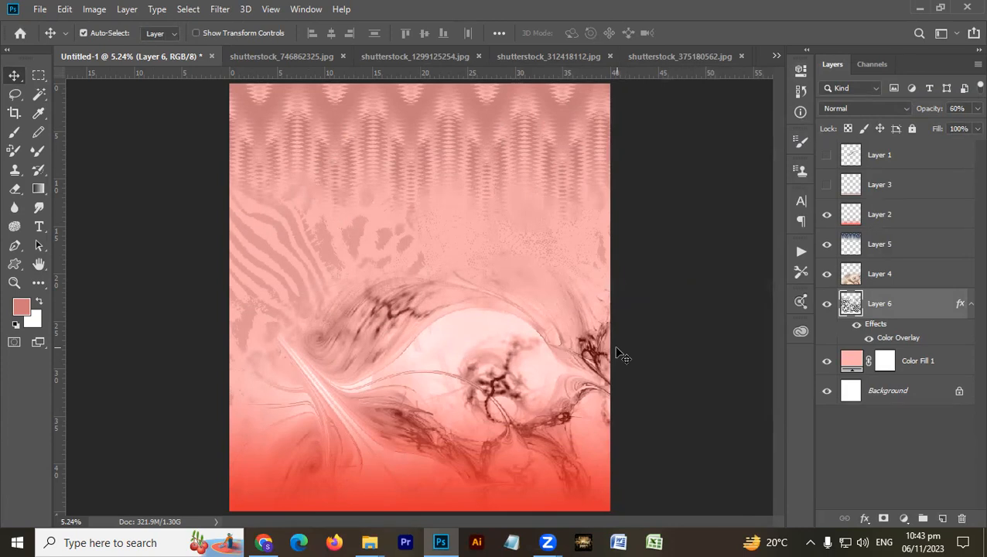
- Move the abstract image on Layer 4 lower on the canvas and softly erase its dark central detail and lower parts
mouse_move(457, 352)
mouse_down()
mouse_move(469, 374)
mouse_move(461, 403)
mouse_move(482, 424)
mouse_move(480, 397)
mouse_up()
key(e)
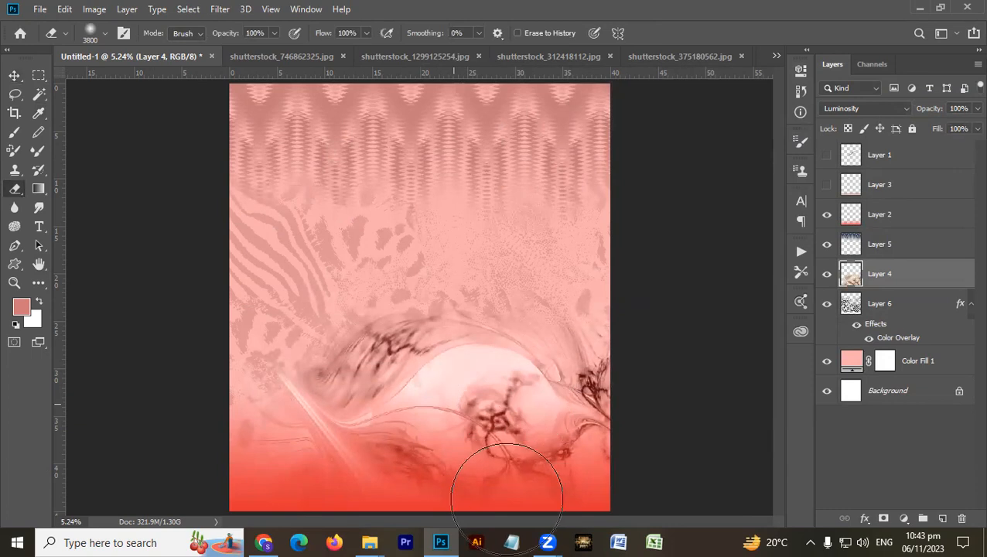
drag(359, 448, 359, 445)
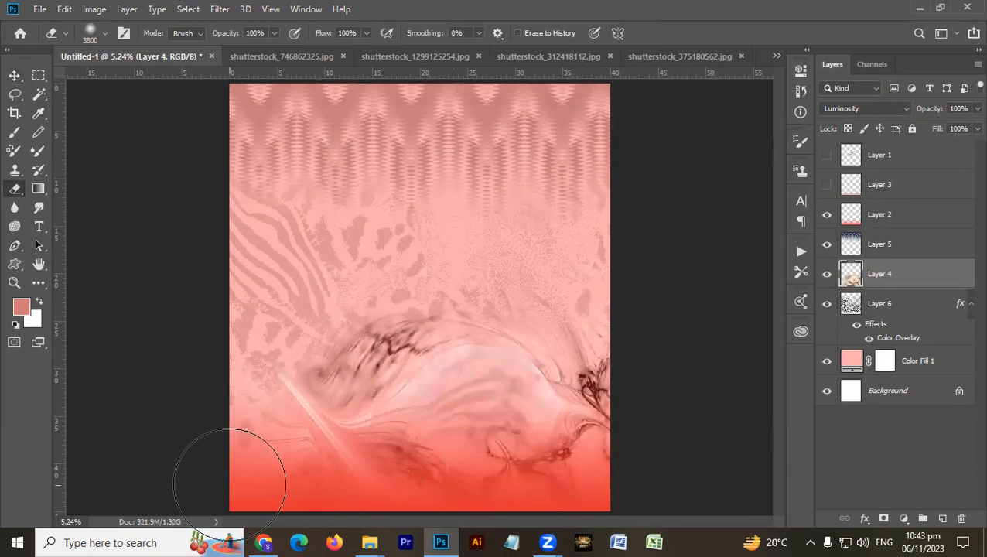
key(v)
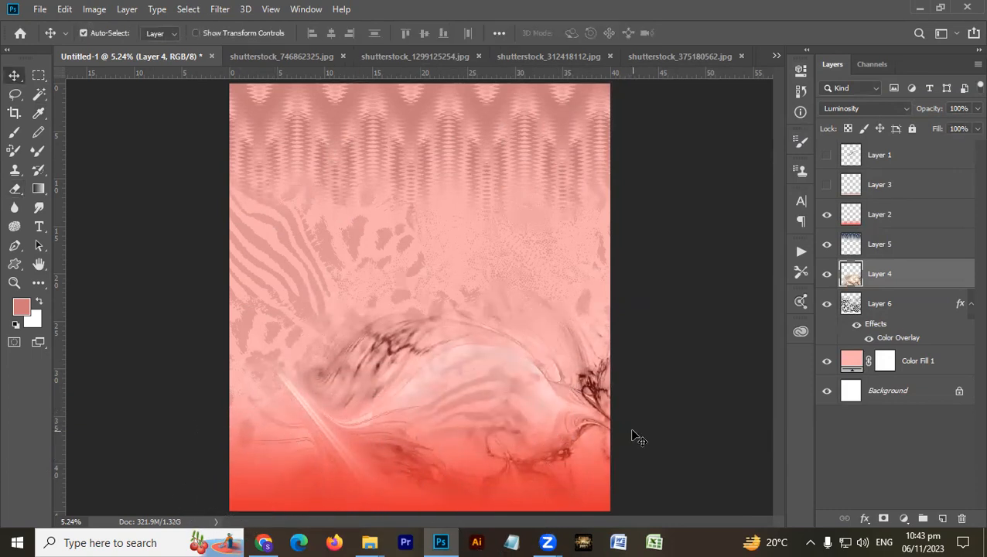
key(ctrl)
drag(239, 463, 370, 495)
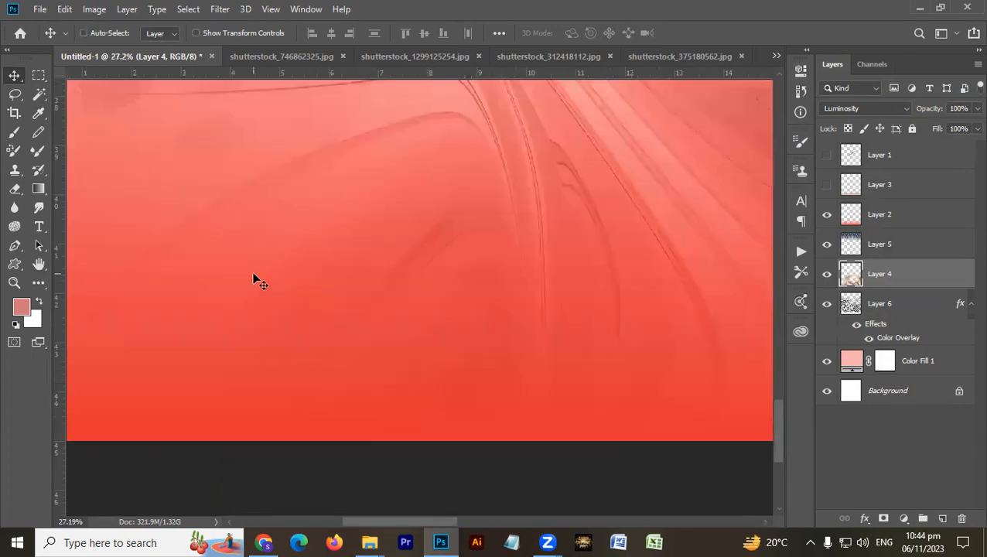
drag(348, 217, 442, 426)
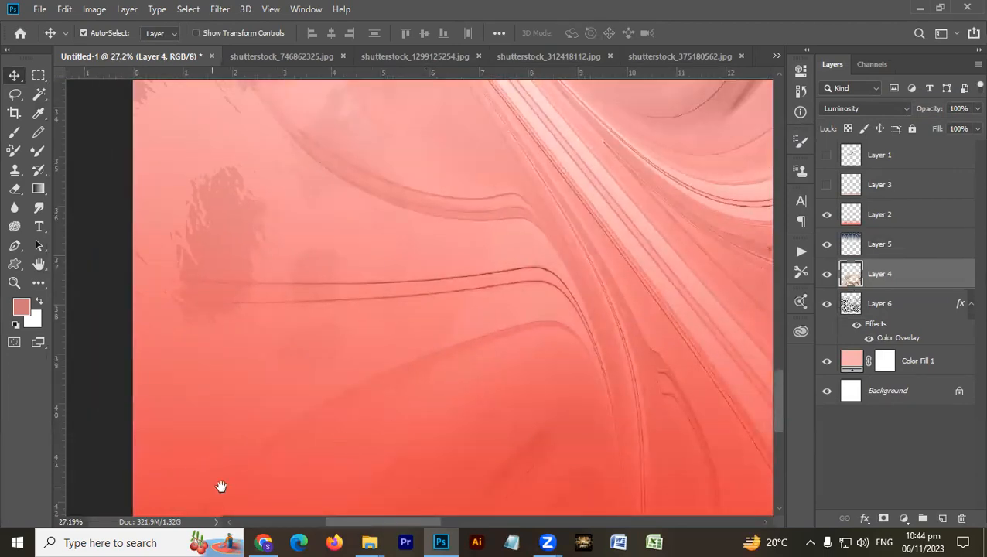
drag(286, 454, 260, 344)
key(ctrl+0)
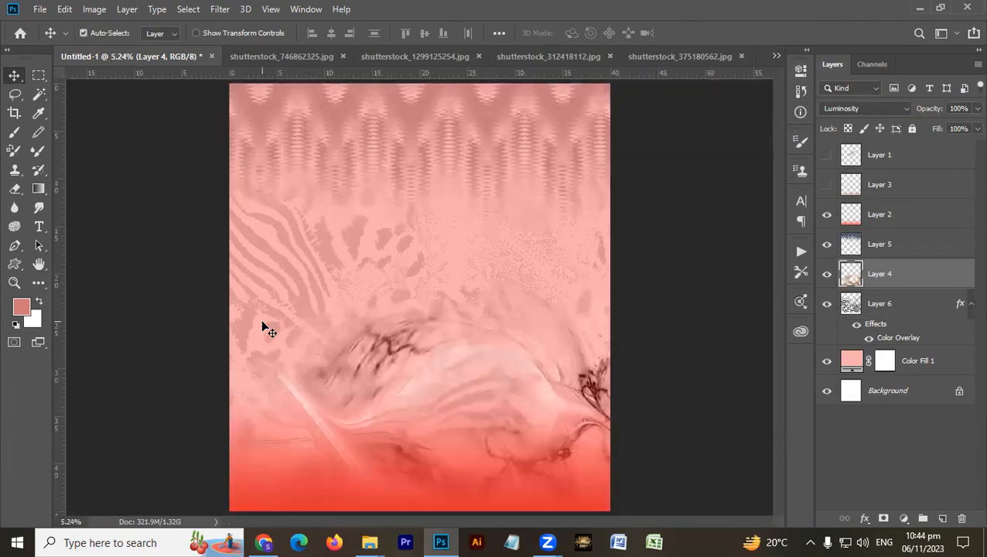
- Try shifting the animal print on Layer 6 sideways and undo the move
drag(352, 235, 398, 226)
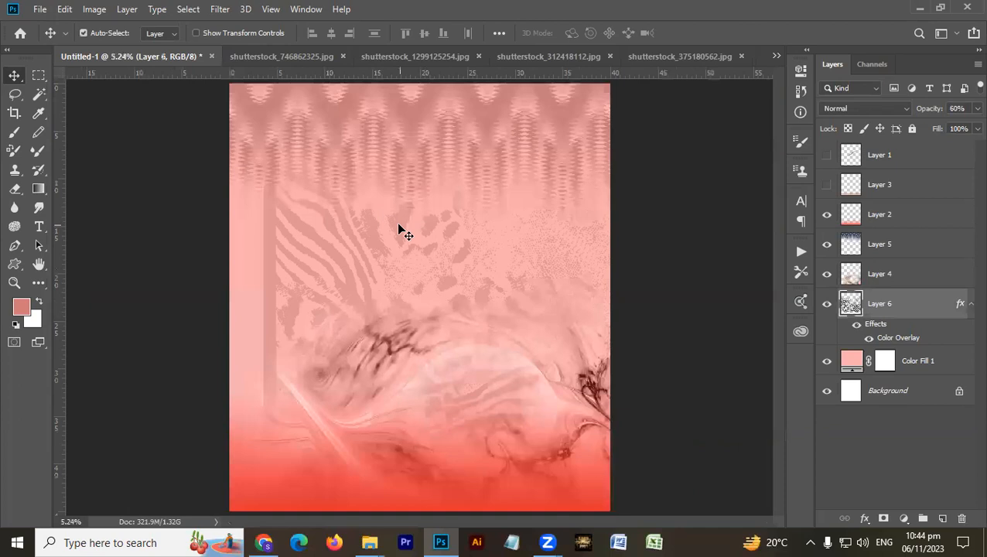
key(ctrl+z)
- Reduce the Eraser brush size to 1900 with Layer 6 active
key(e)
key(bracketleft)
key(bracketleft)
key(bracketleft)
key(bracketleft)
key(bracketleft)
key(bracketleft)
key(bracketleft)
key(bracketleft)
key(bracketleft)
key(bracketleft)
key(bracketleft)
key(bracketleft)
key(bracketleft)
key(bracketleft)
key(bracketleft)
key(bracketleft)
key(bracketleft)
key(bracketleft)
key(bracketleft)
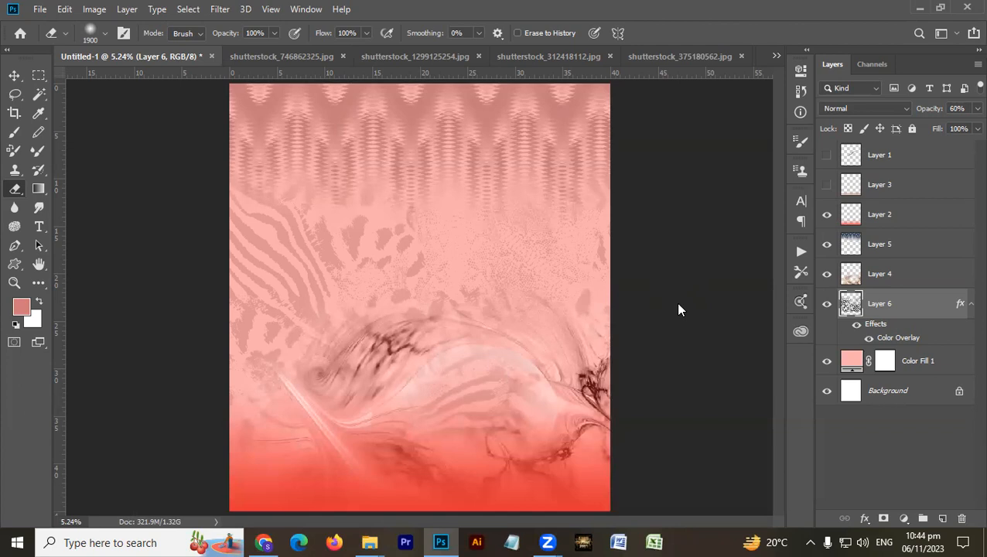
- Start saving the document in the KHas Design folder on drive E under the file name "texture 01"
key(ctrl+s)
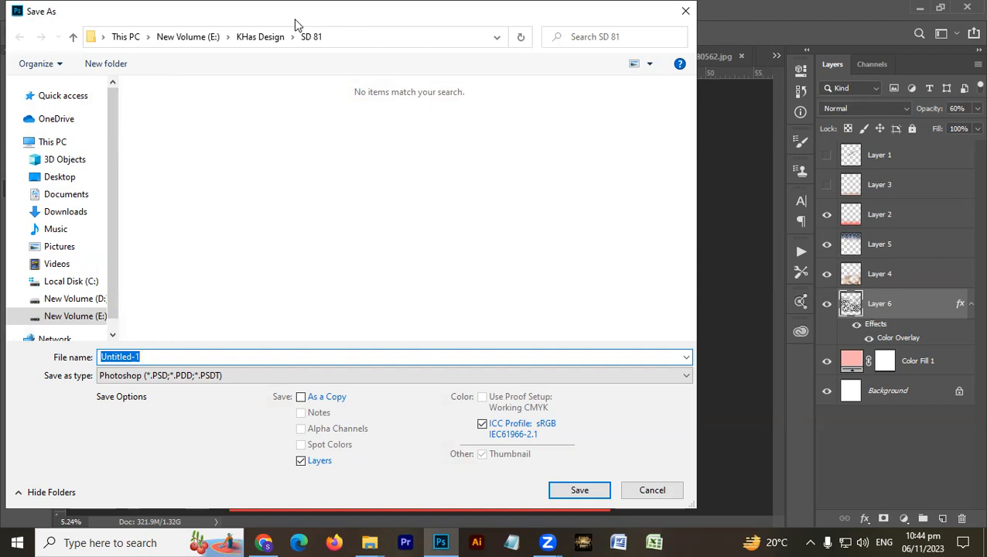
drag(295, 21, 357, 97)
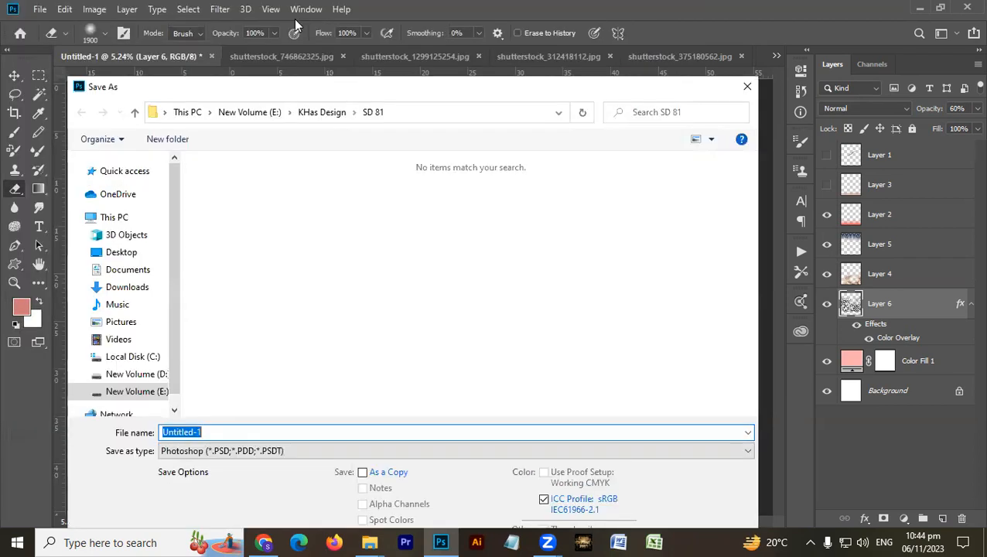
click(335, 114)
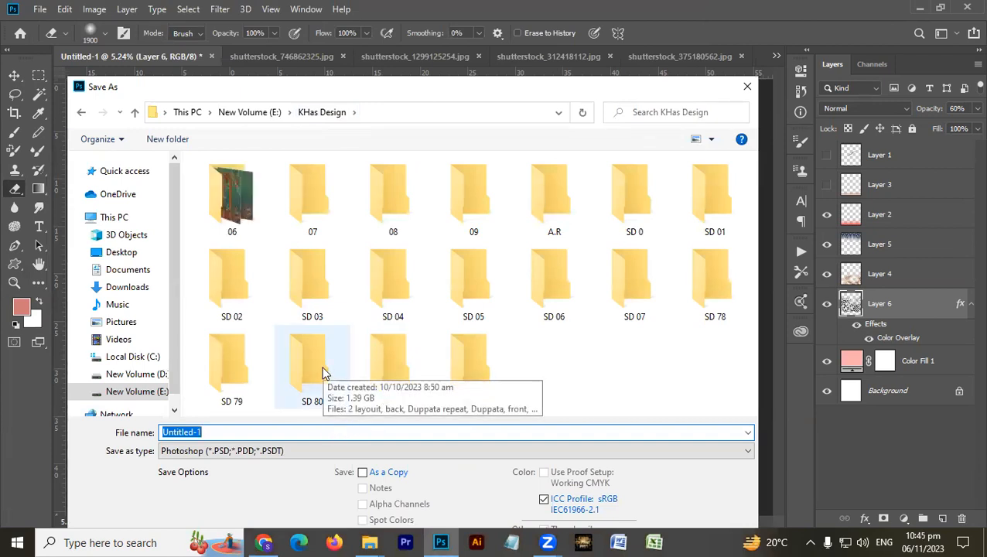
text(text)
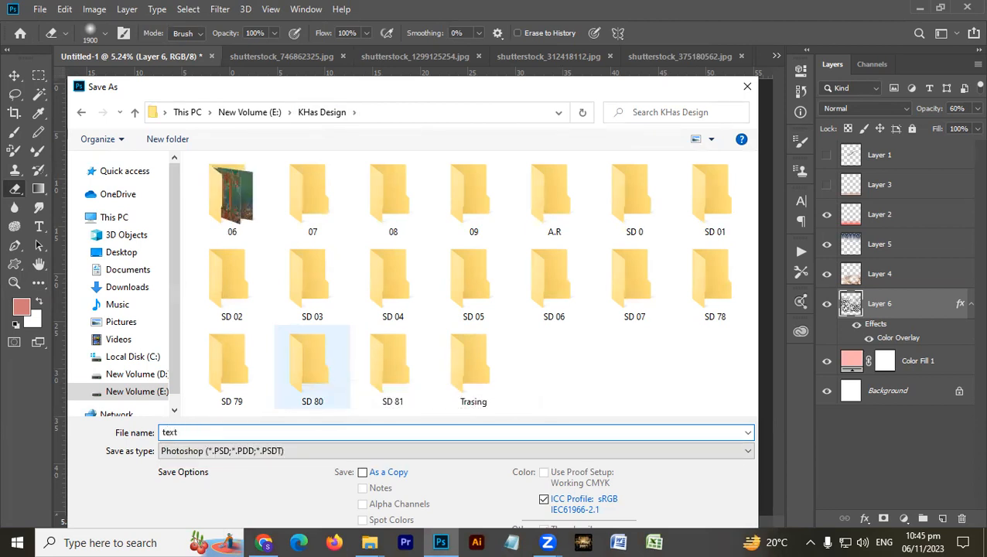
text(ur)
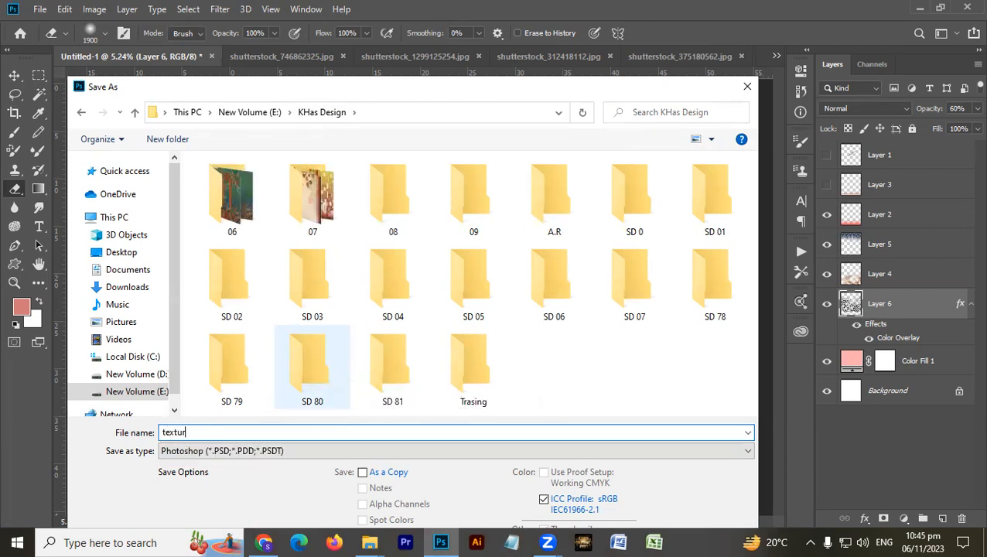
text(e 01)
- Save "texture 01" as a TIFF with layers included, using LZW image compression, IBM PC byte order and RLE layer compression
click(317, 451)
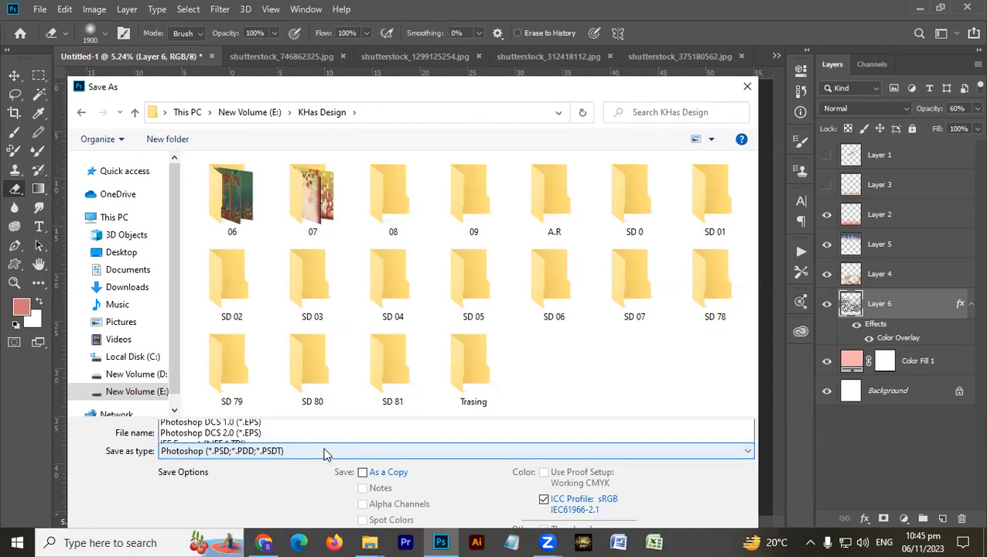
click(323, 436)
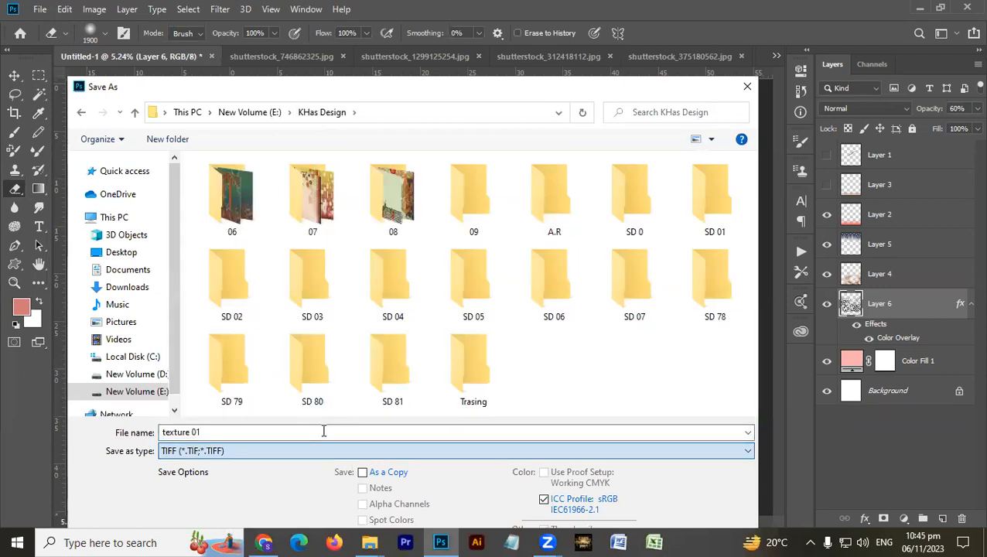
key(Return)
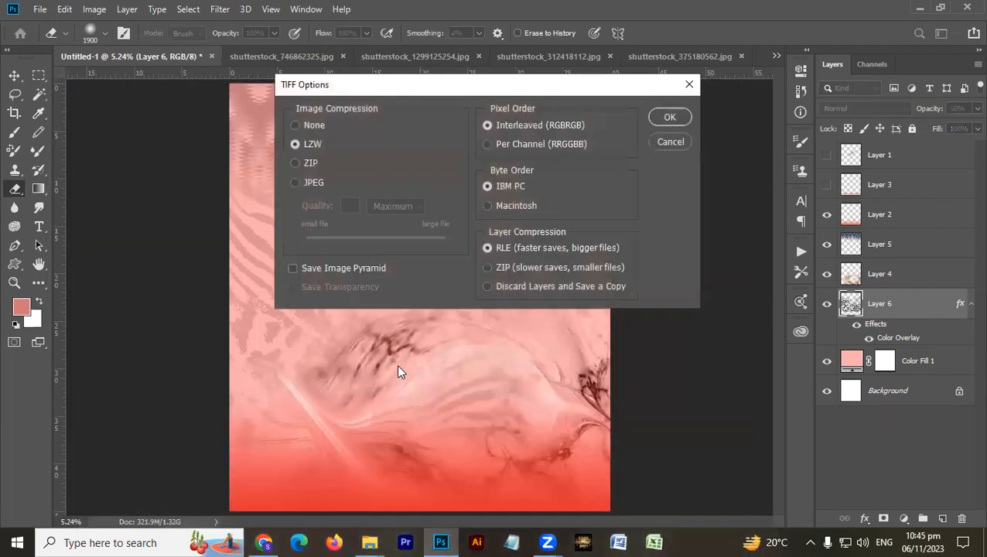
click(670, 117)
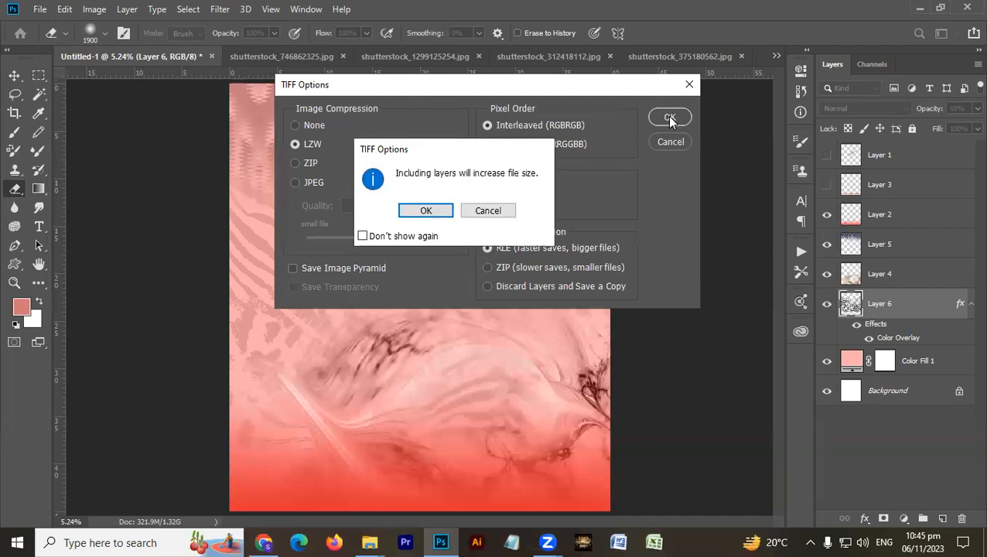
click(425, 212)
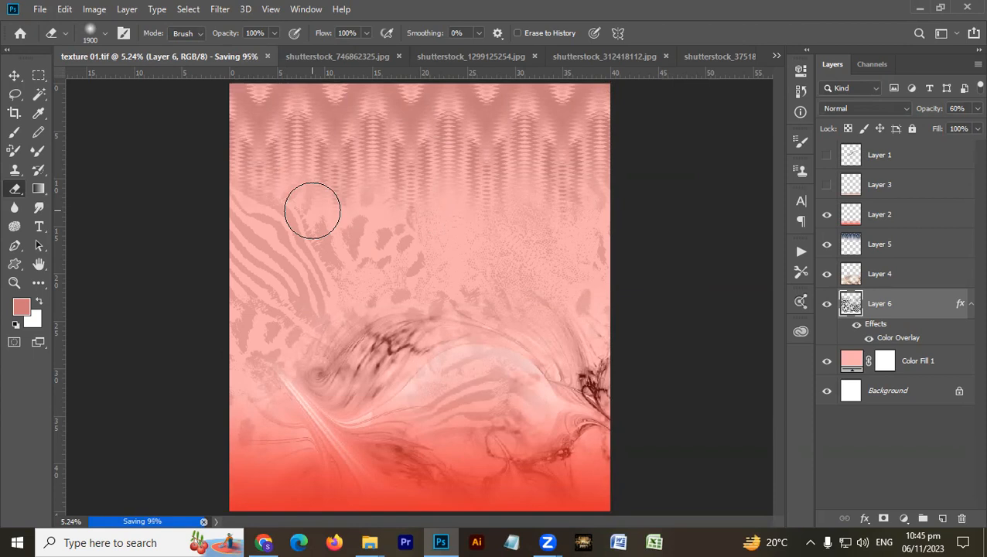
- Switch to Chrome and examine the front, back, sleeve and dupatta layouts on the first three pages of SD 564.pdf
click(266, 541)
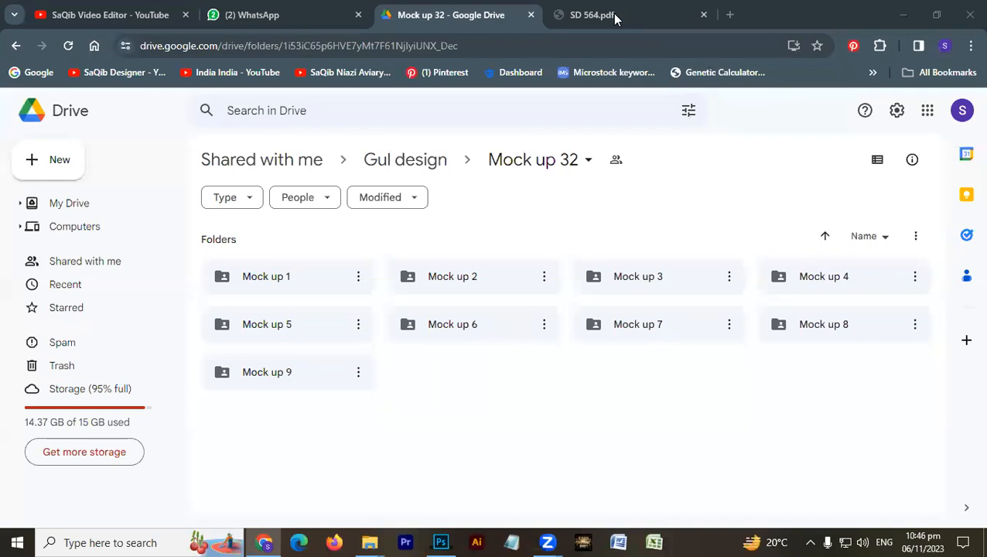
click(616, 18)
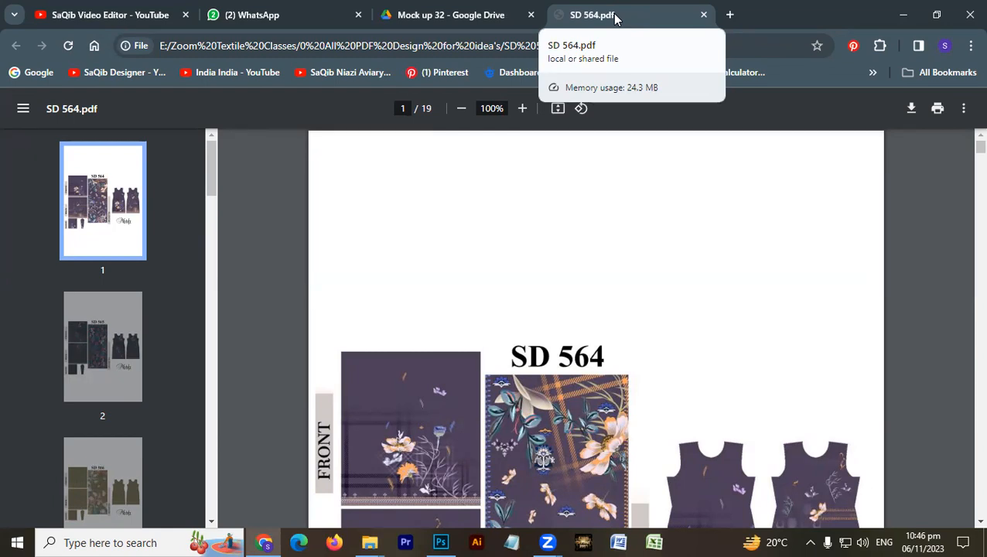
scroll(565, 269, down, 3)
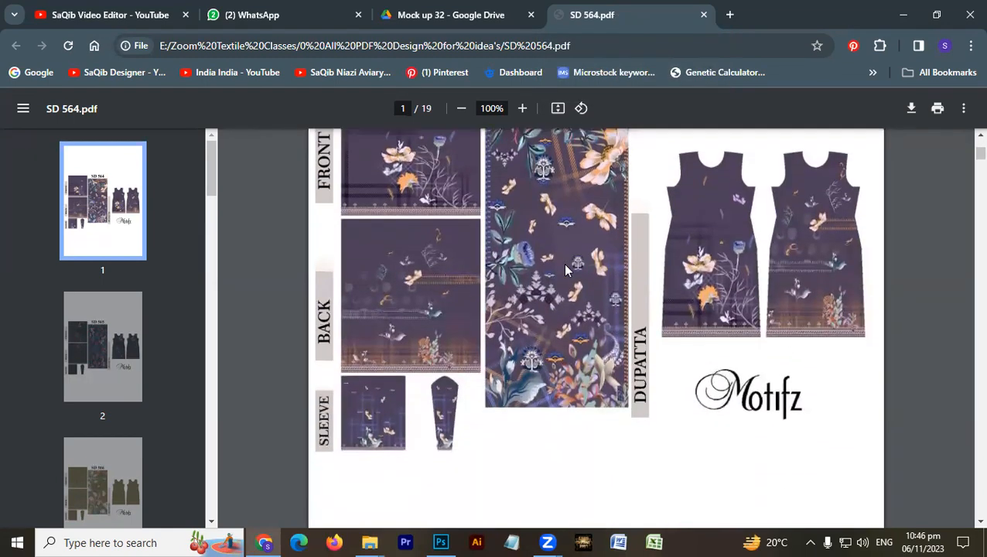
scroll(565, 270, down, 10)
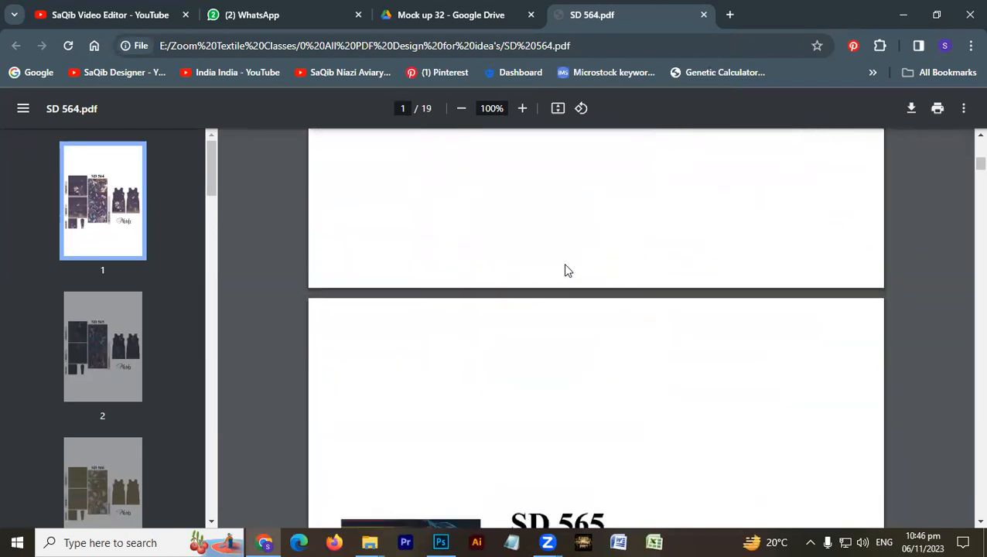
scroll(565, 269, down, 1)
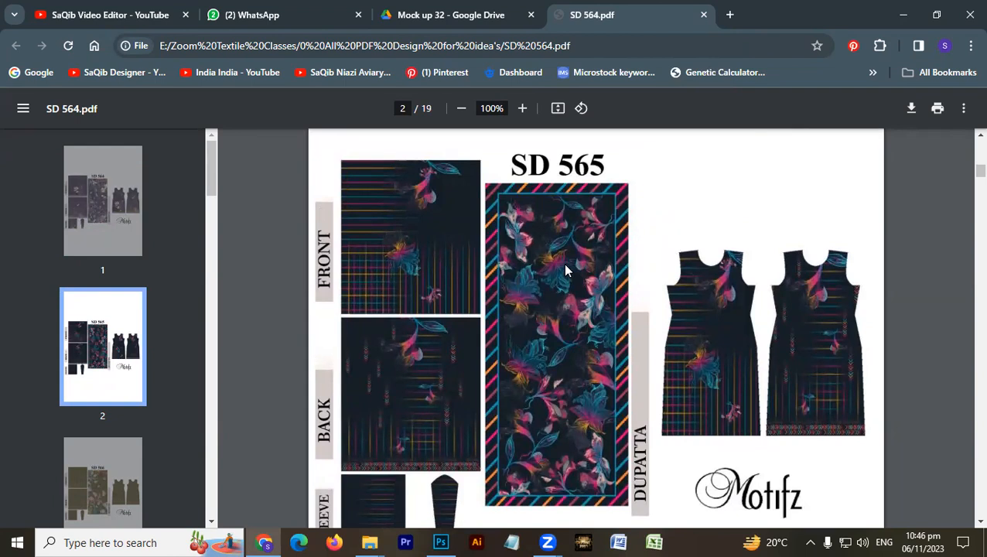
scroll(564, 270, down, 10)
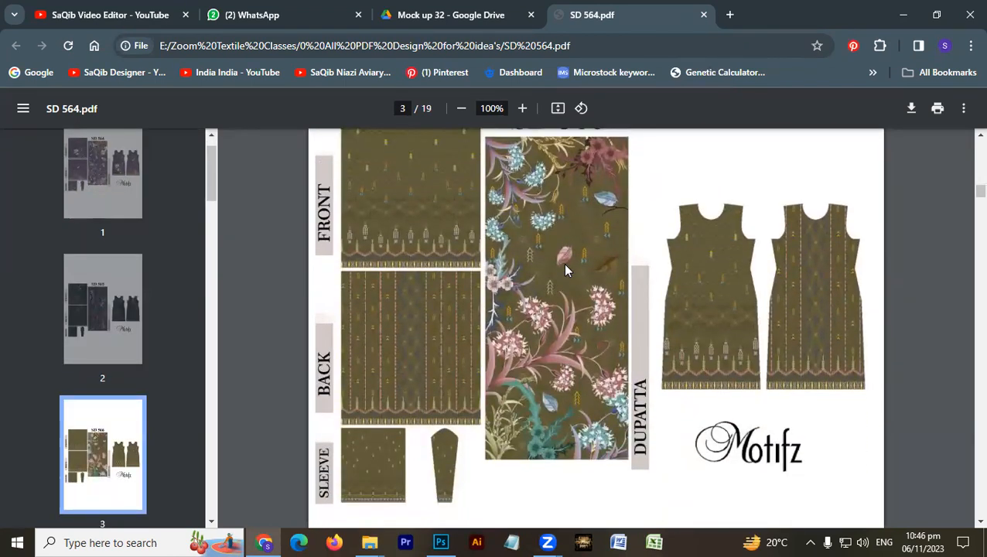
scroll(558, 277, up, 2)
scroll(558, 277, down, 2)
scroll(557, 272, down, 8)
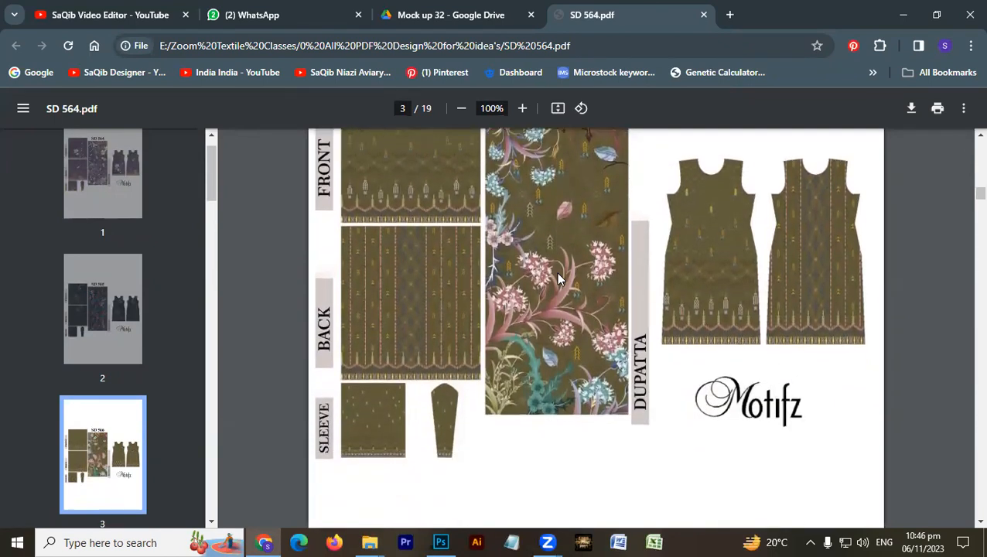
scroll(562, 286, up, 7)
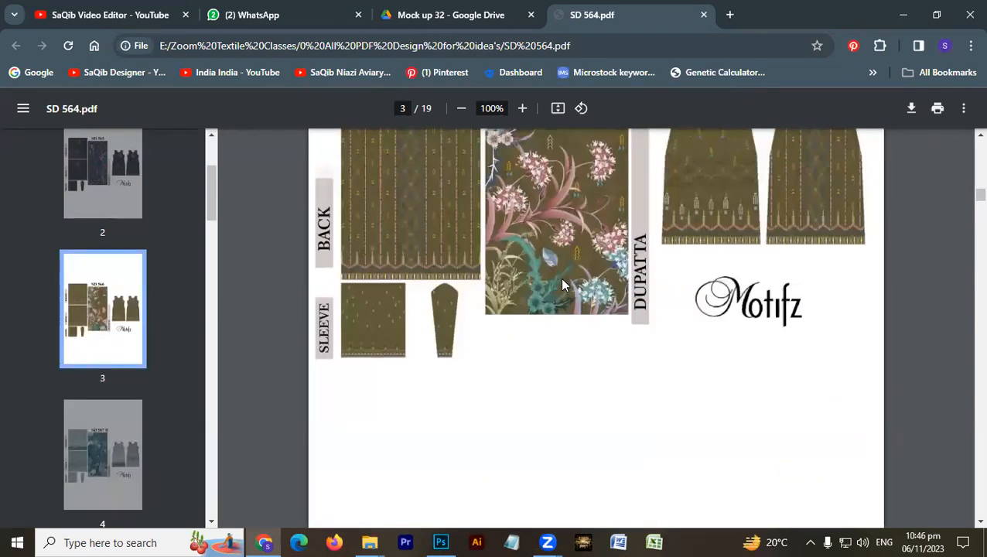
scroll(563, 285, up, 2)
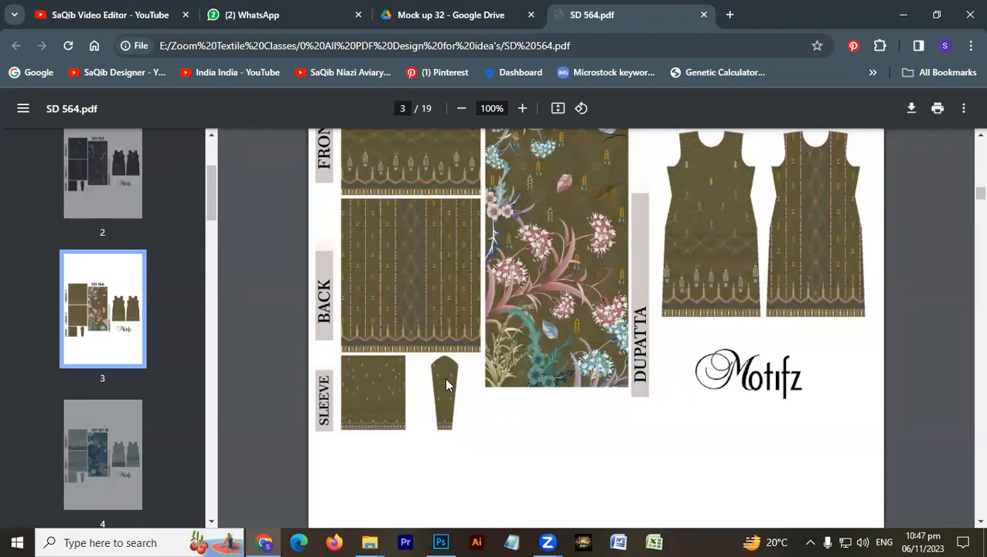
- Examine how backgrounds and floral motifs are combined in the SD 567 B design on page 4 of the PDF
scroll(445, 383, down, 8)
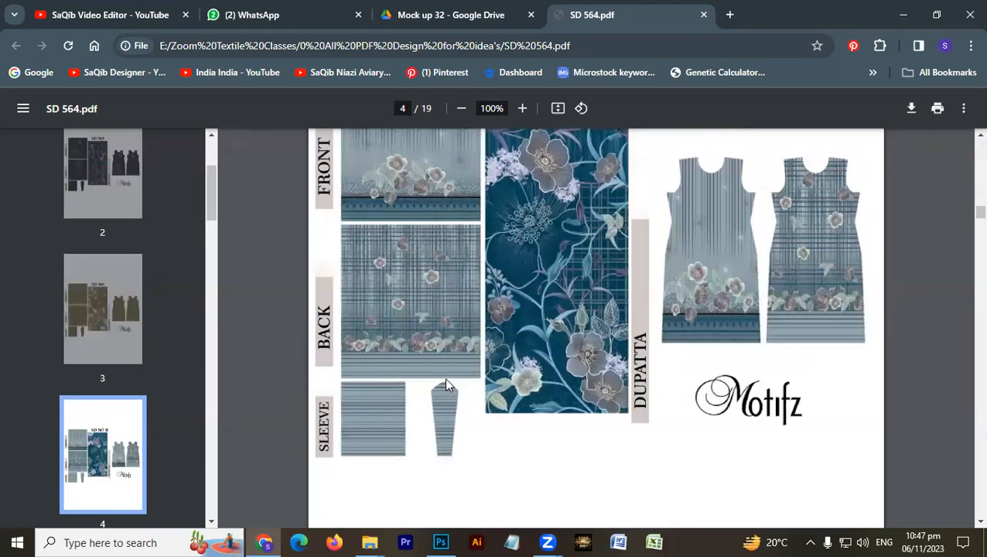
scroll(445, 384, up, 2)
scroll(445, 384, down, 2)
scroll(445, 384, up, 1)
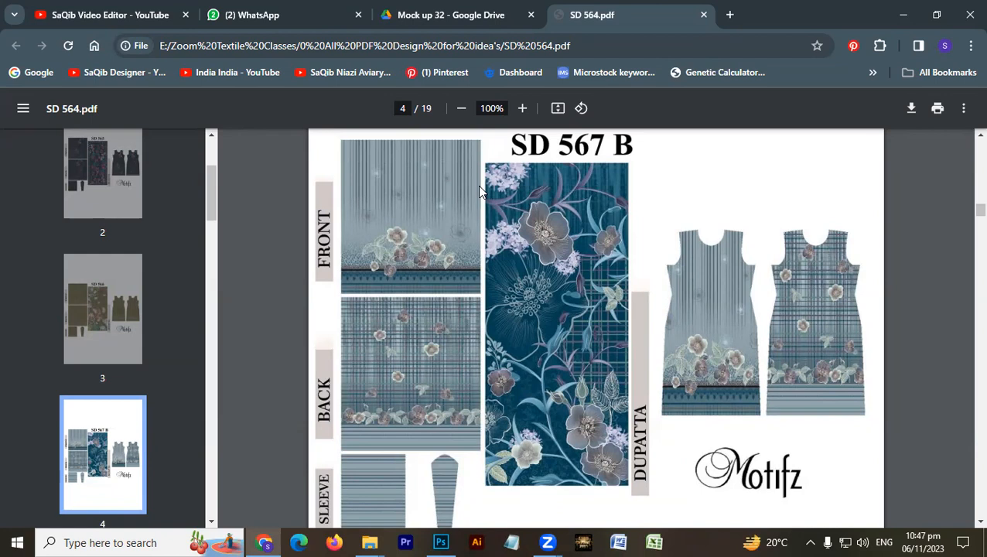
click(853, 37)
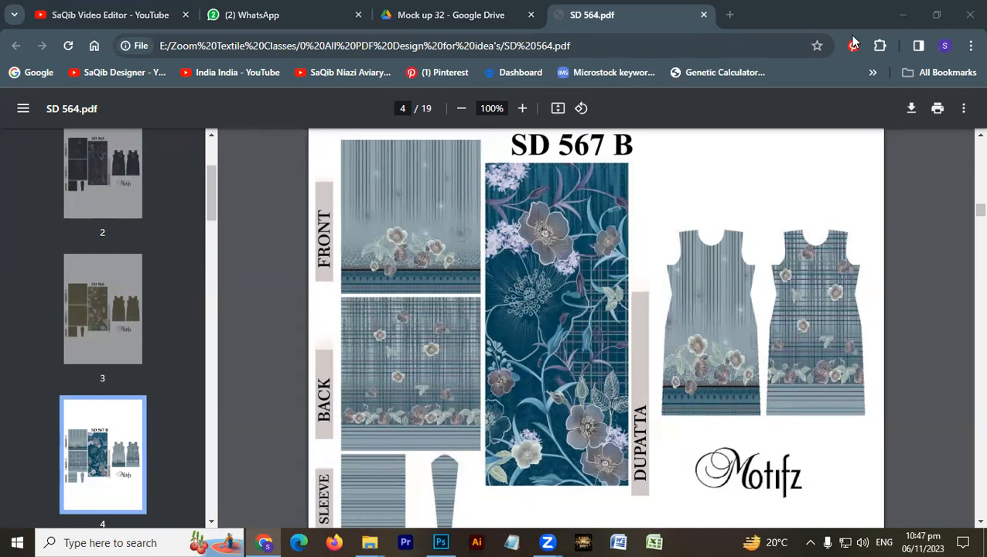